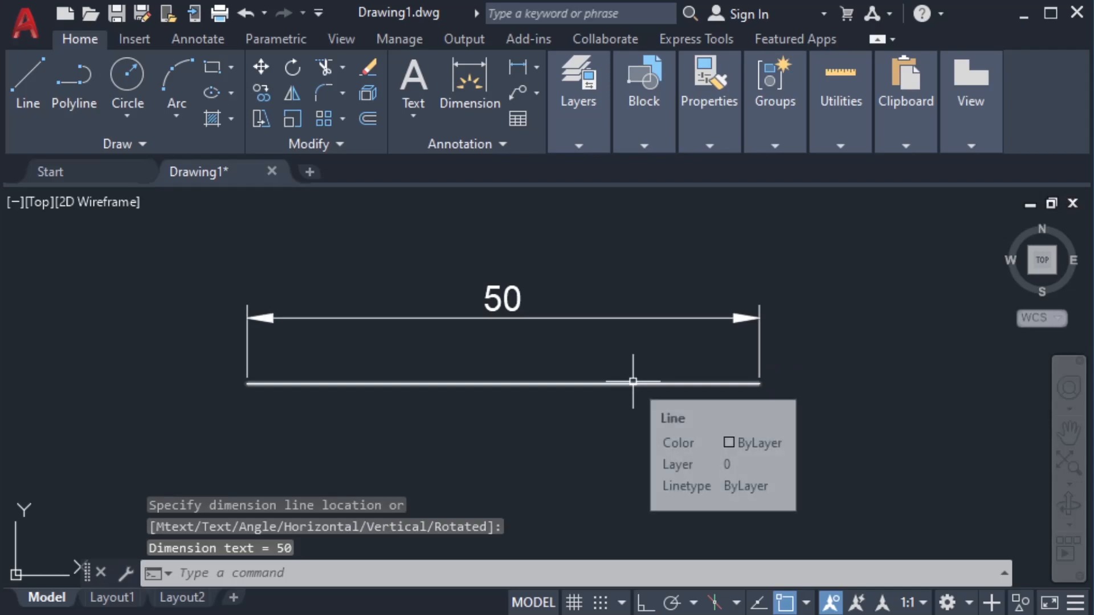
pyautogui.click(633, 383)
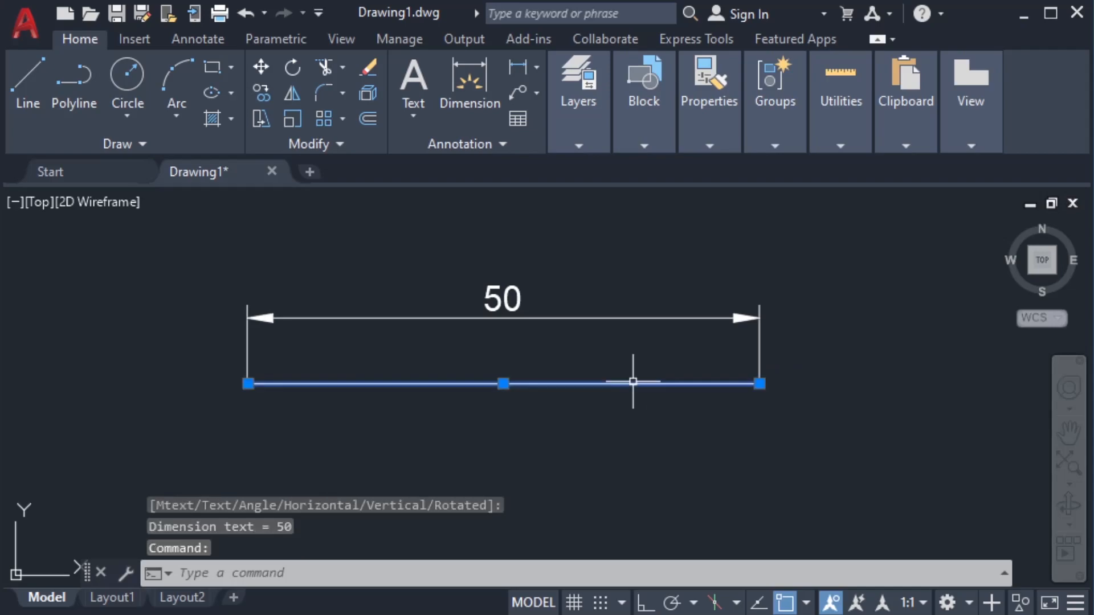
pyautogui.press('Escape')
pyautogui.click(709, 342)
pyautogui.click(587, 294)
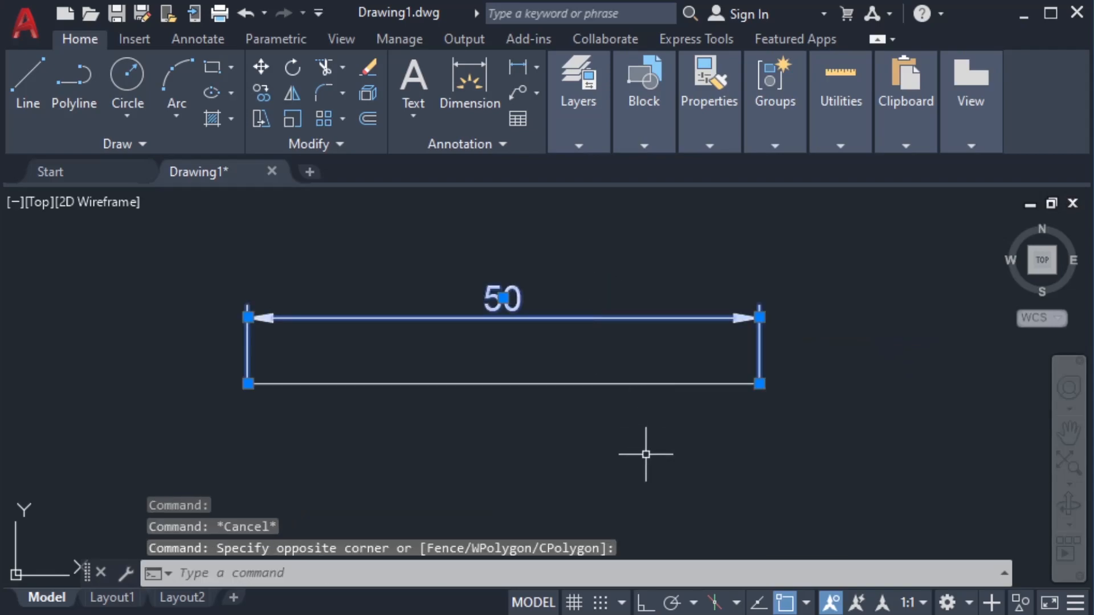
pyautogui.press('Escape')
# - Erase the horizontal line together with its linear dimension
pyautogui.scroll(-6, 647, 451)
pyautogui.moveTo(647, 450); pyautogui.dragTo(434, 366, button='middle')
pyautogui.click(517, 382)
pyautogui.click(281, 300)
pyautogui.press('Delete')
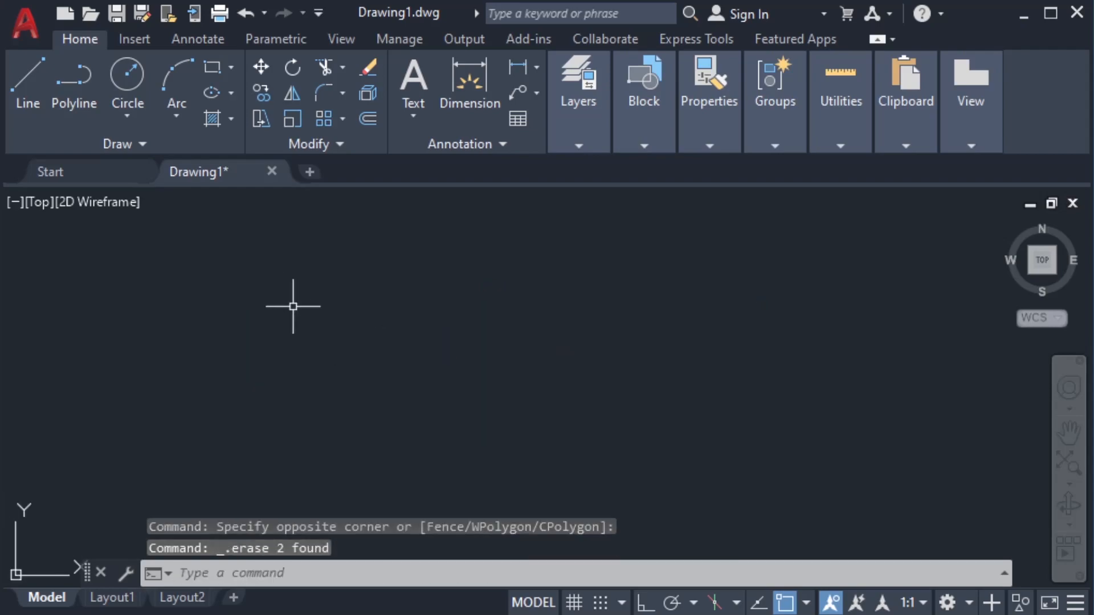
# - Open the drawing units settings and choose Decimal as the length type
pyautogui.write('un')
pyautogui.press('Return')
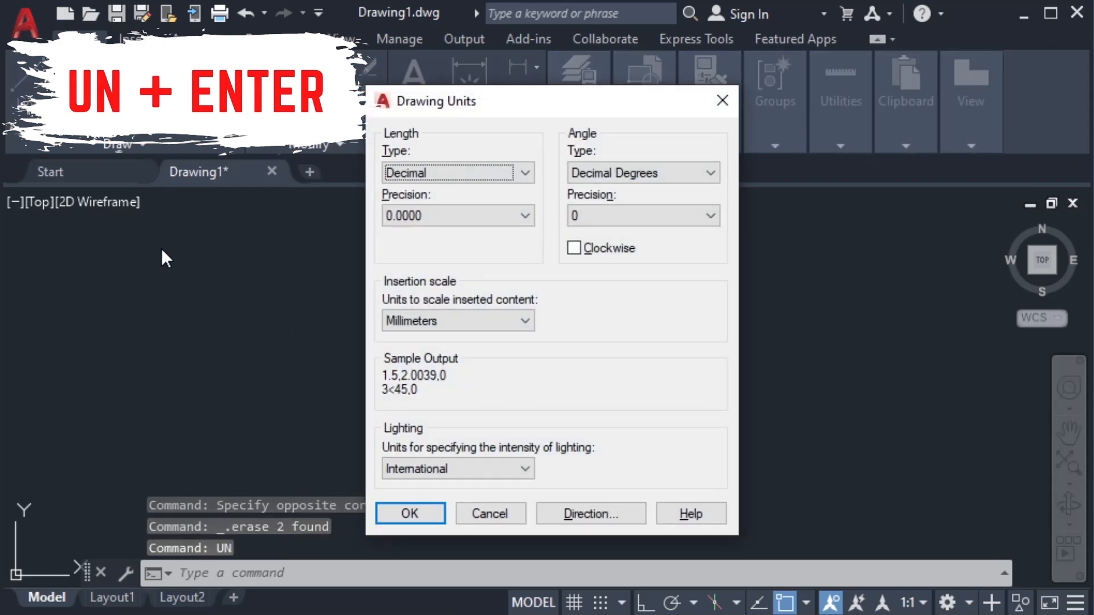
pyautogui.click(431, 174)
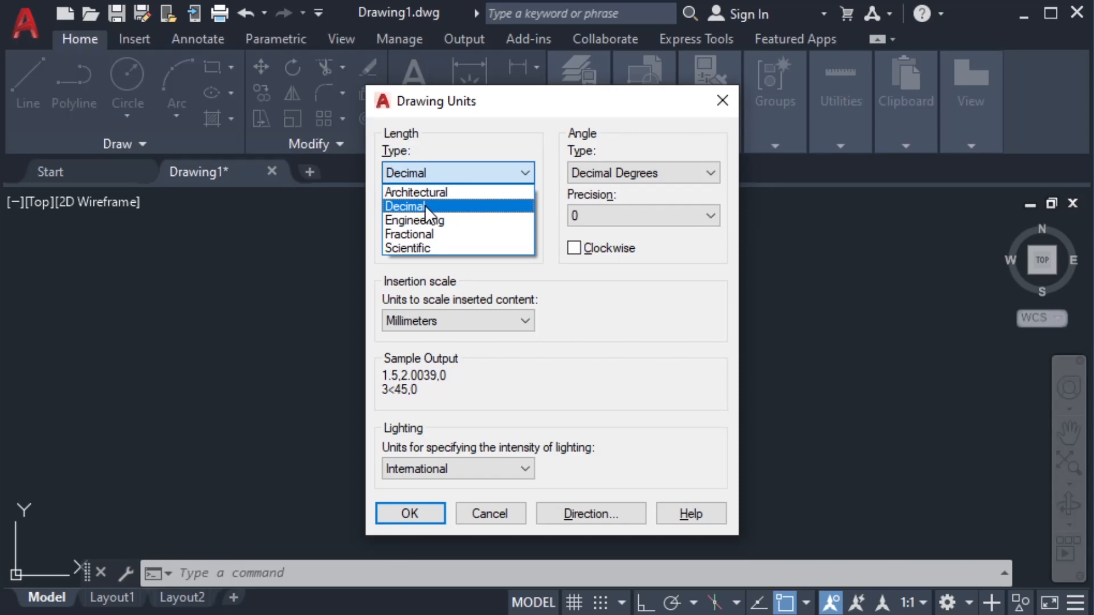
pyautogui.click(425, 205)
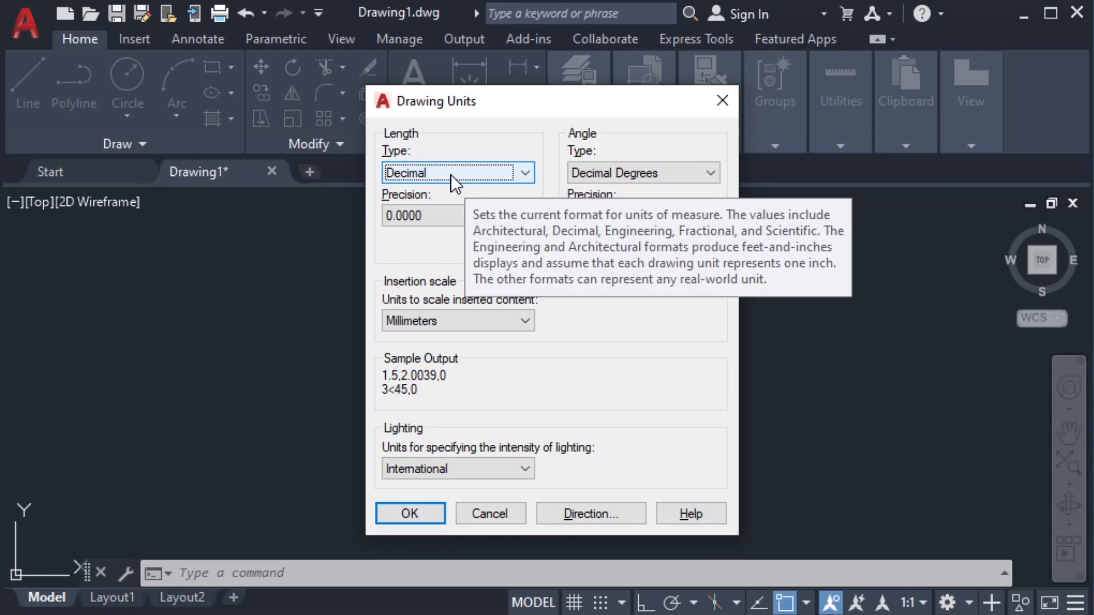
pyautogui.click(459, 180)
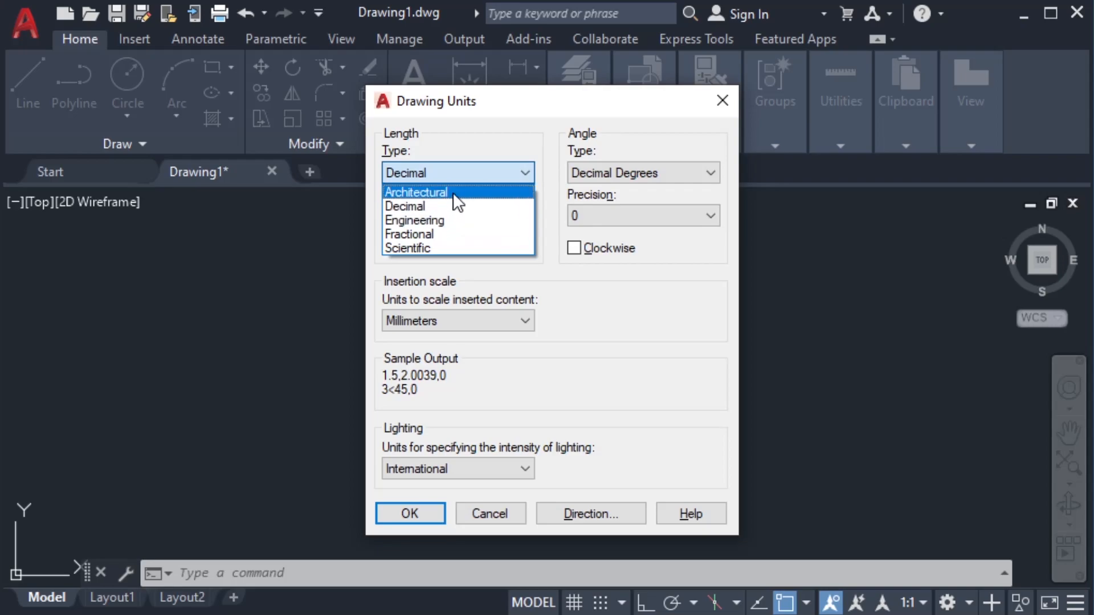
pyautogui.click(558, 294)
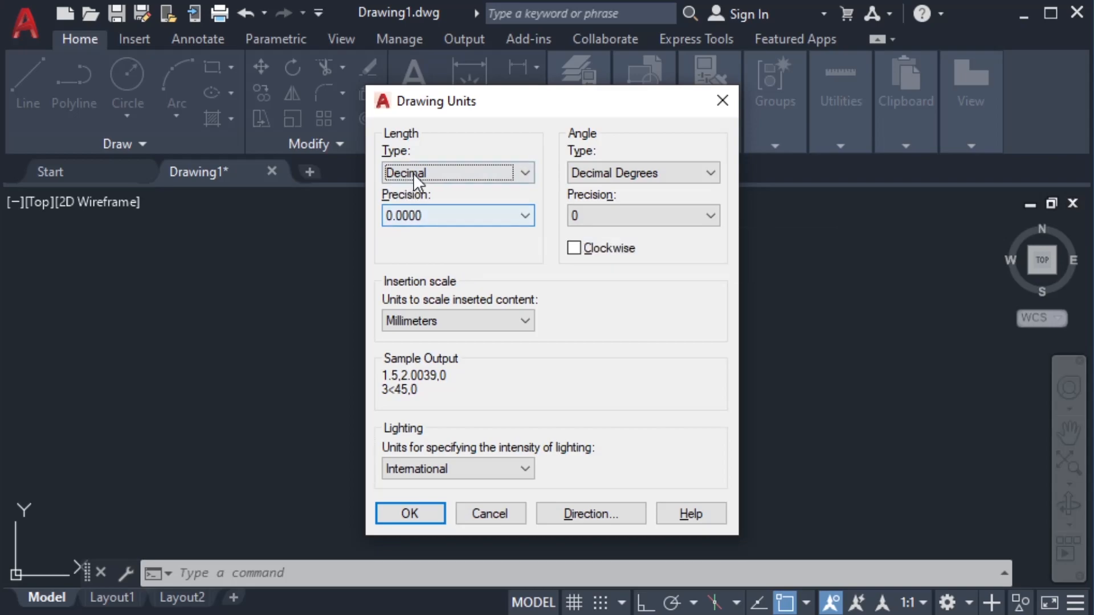
# - Set the length precision to 0.0 and the insertion scale to Centimeters
pyautogui.click(424, 220)
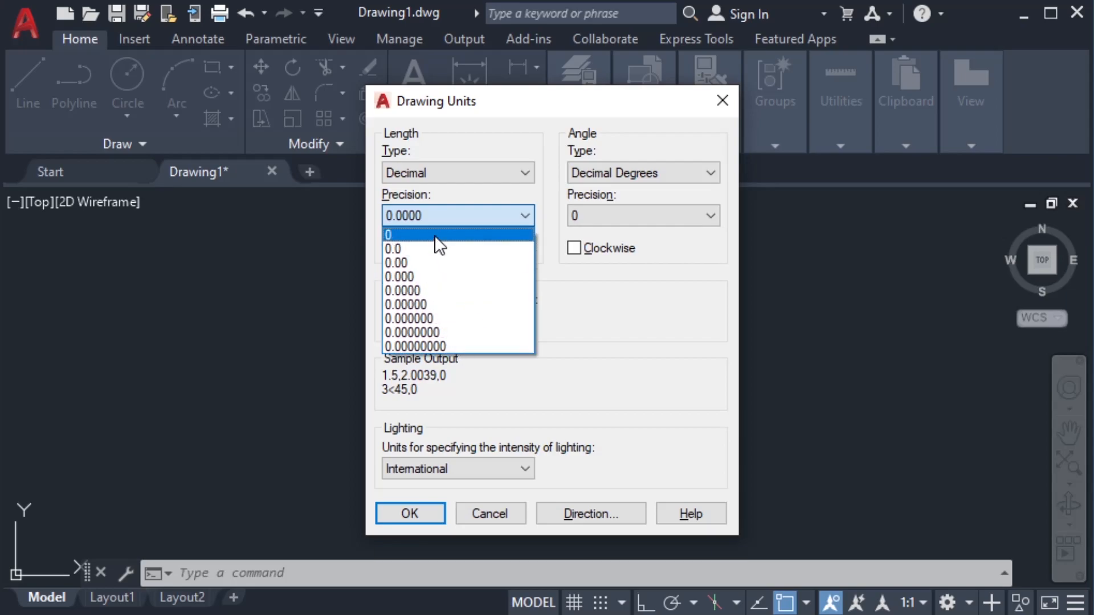
pyautogui.click(442, 248)
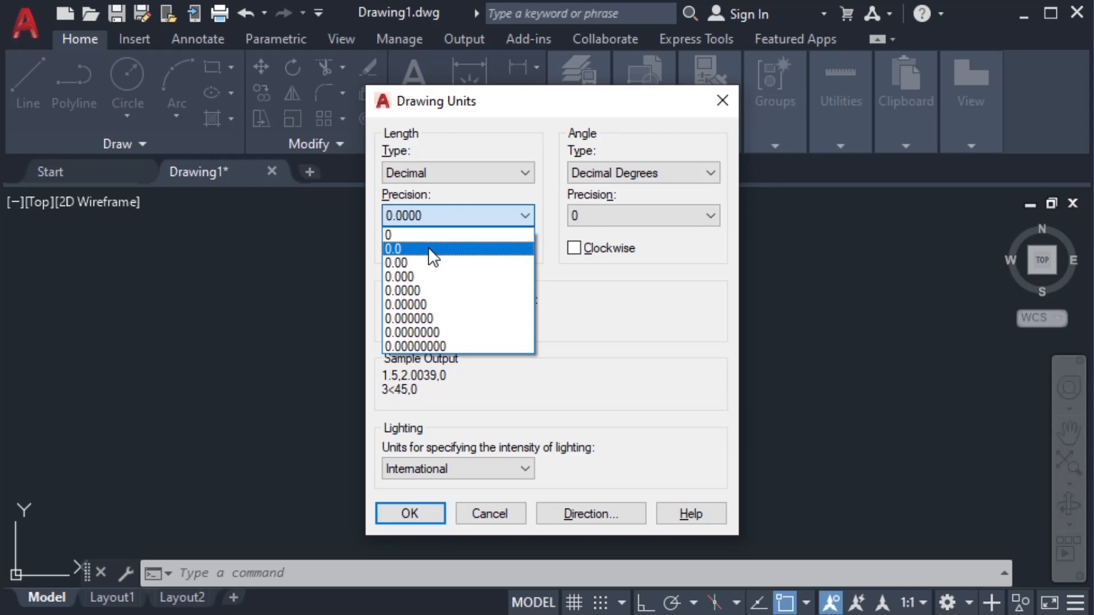
pyautogui.click(428, 247)
pyautogui.click(471, 328)
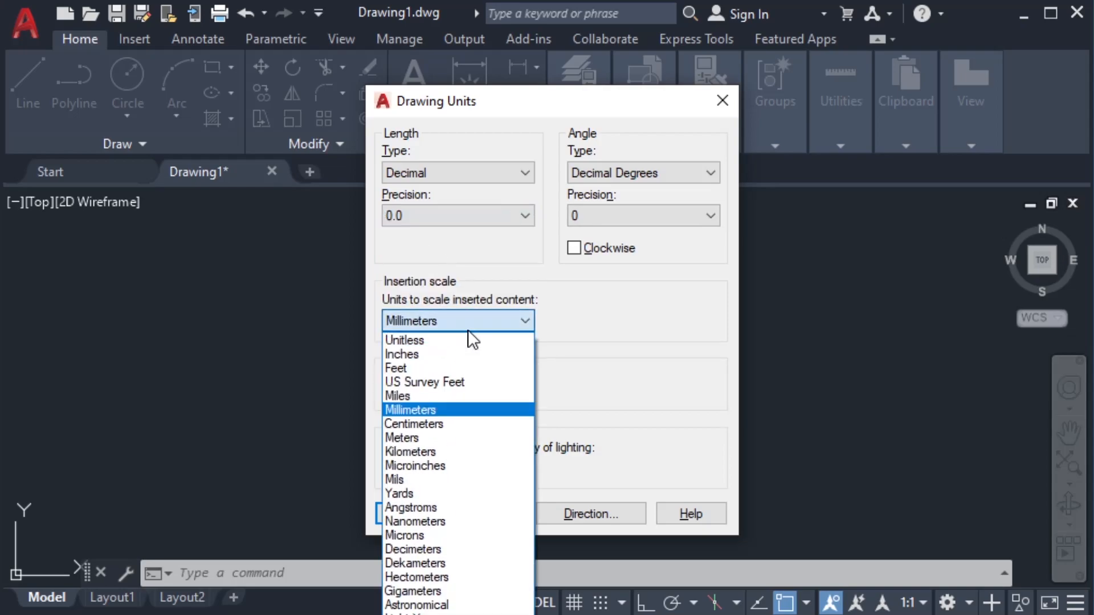
pyautogui.click(438, 426)
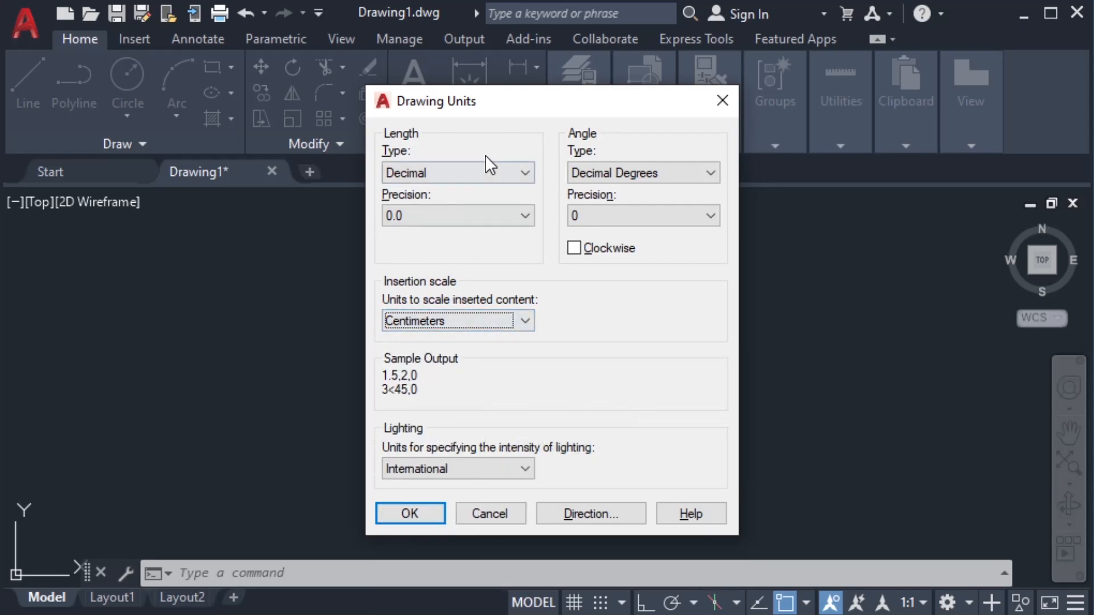
# - Set the drawing units to Engineering length with 0'-0.0" precision and Inches as the insertion scale, and apply them
pyautogui.click(487, 173)
pyautogui.click(440, 220)
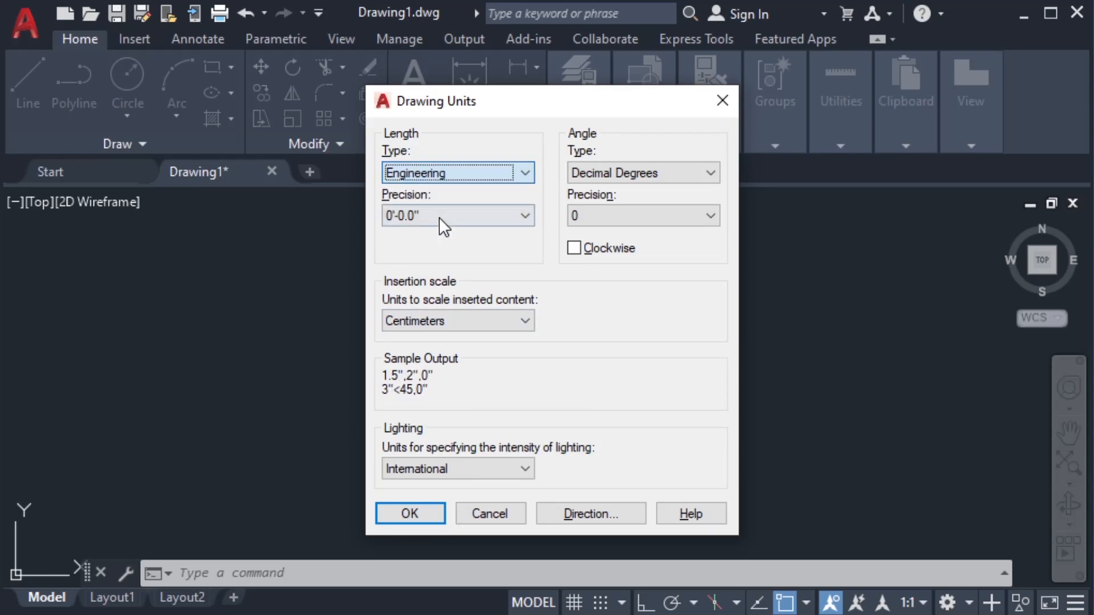
pyautogui.click(423, 217)
pyautogui.click(429, 212)
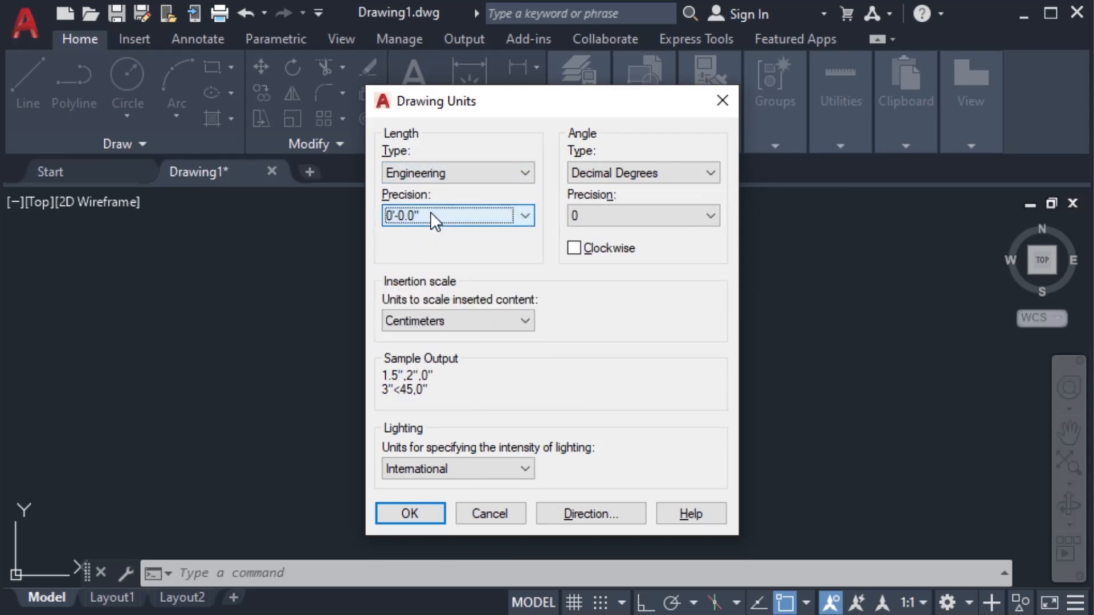
pyautogui.click(427, 319)
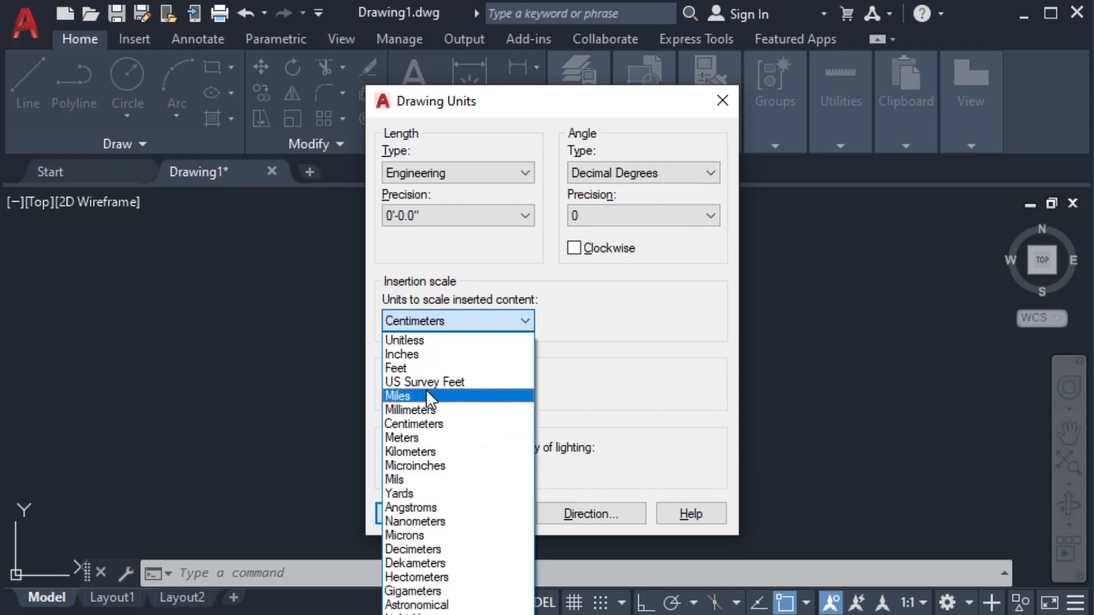
pyautogui.click(422, 353)
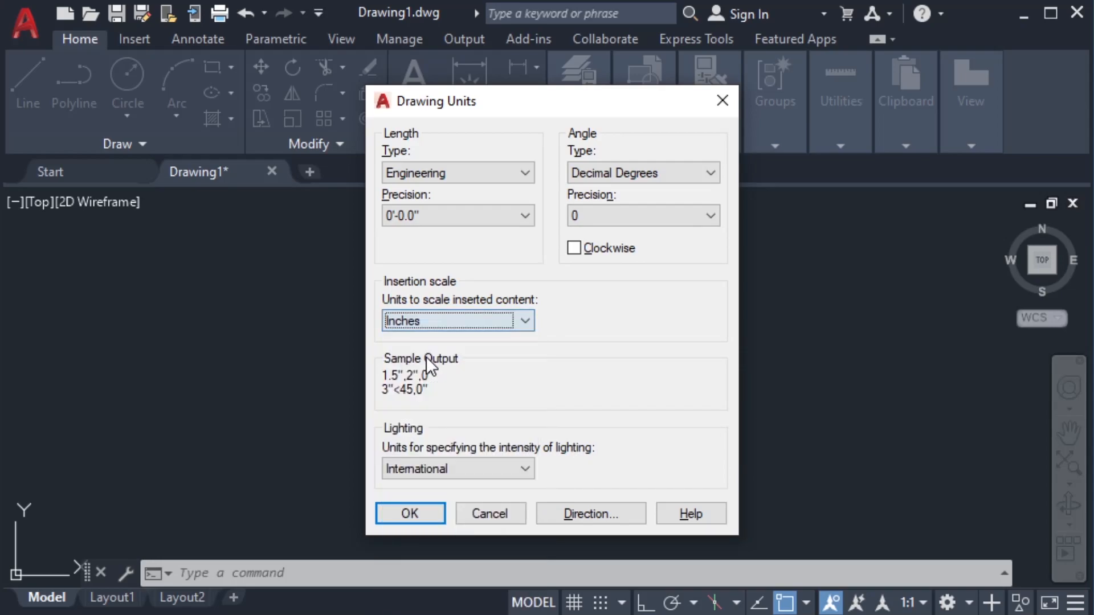
pyautogui.click(409, 514)
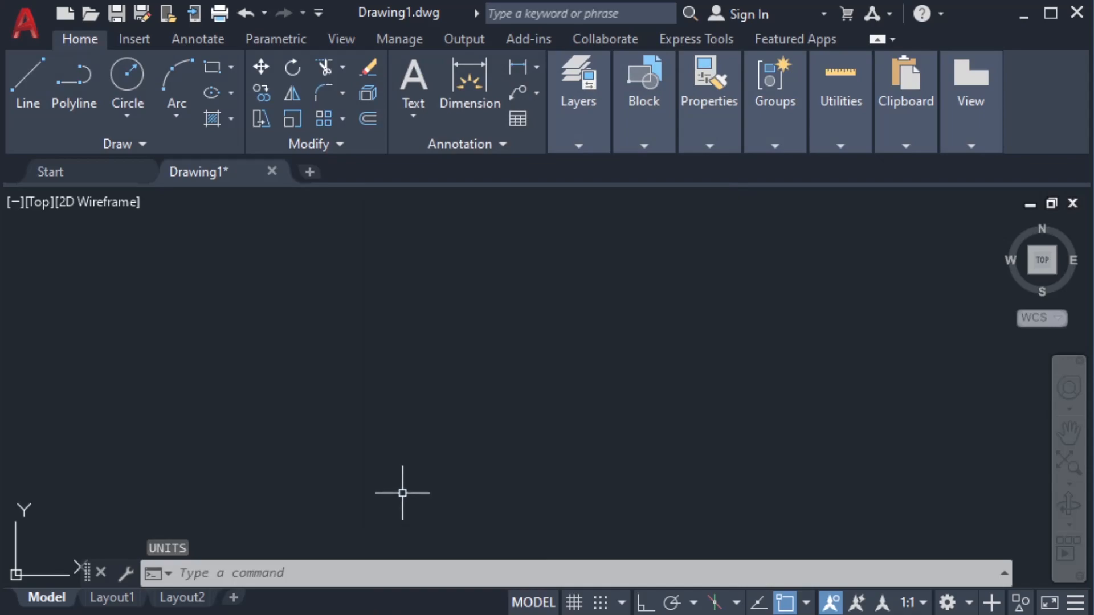
pyautogui.write('l')
pyautogui.press('Return')
pyautogui.click(323, 374)
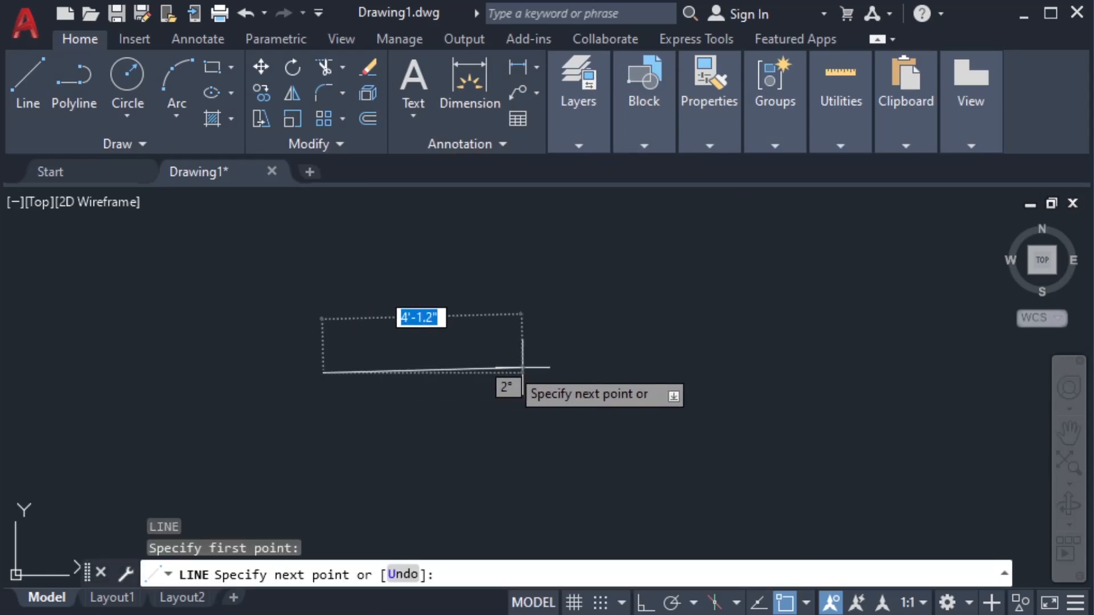
pyautogui.press('Escape')
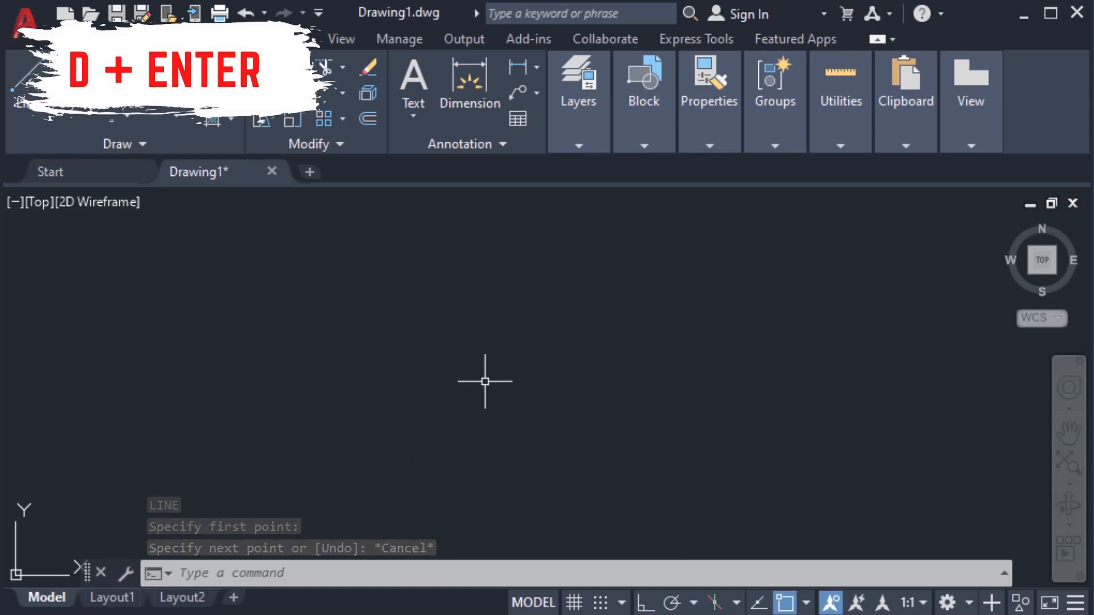
# - Modify the ISO-25 dimension style's primary units to Engineering format with 0'-0.0" precision, and set the style current
pyautogui.write('d')
pyautogui.press('Return')
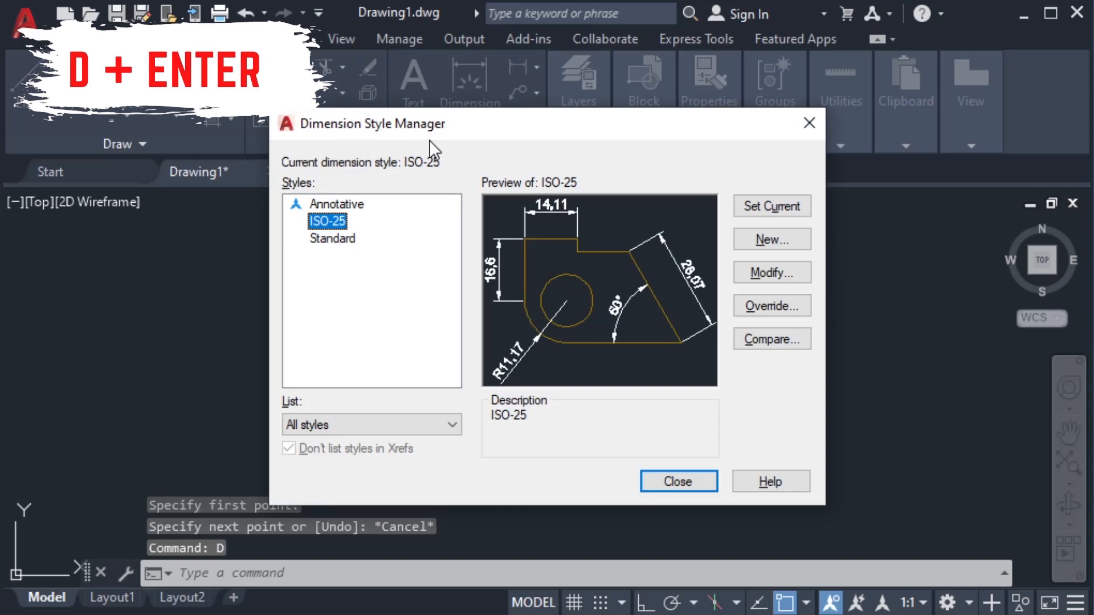
pyautogui.click(756, 269)
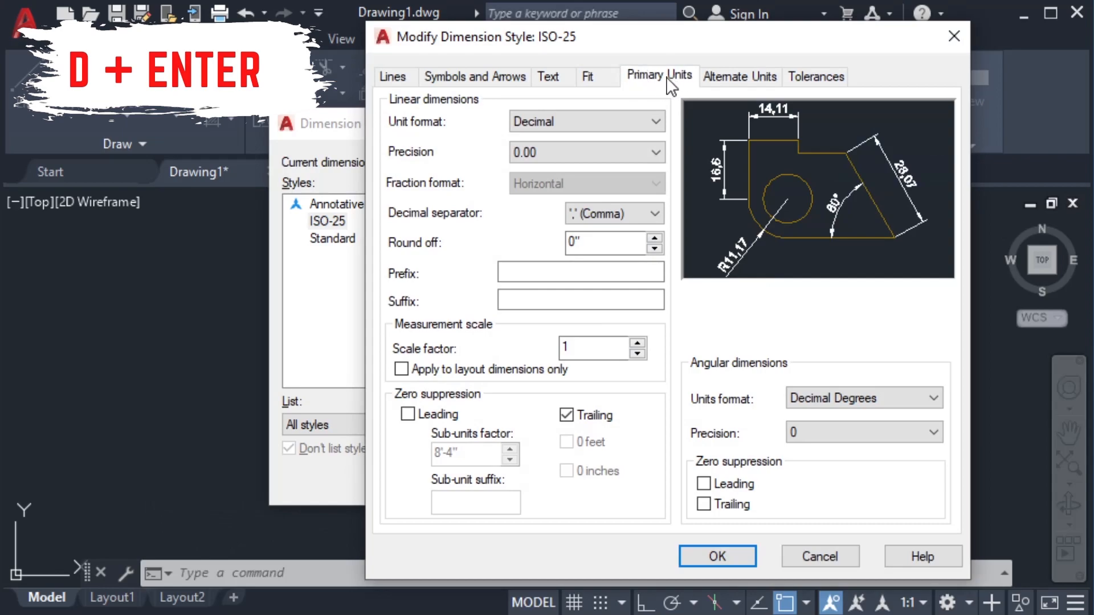
pyautogui.click(654, 122)
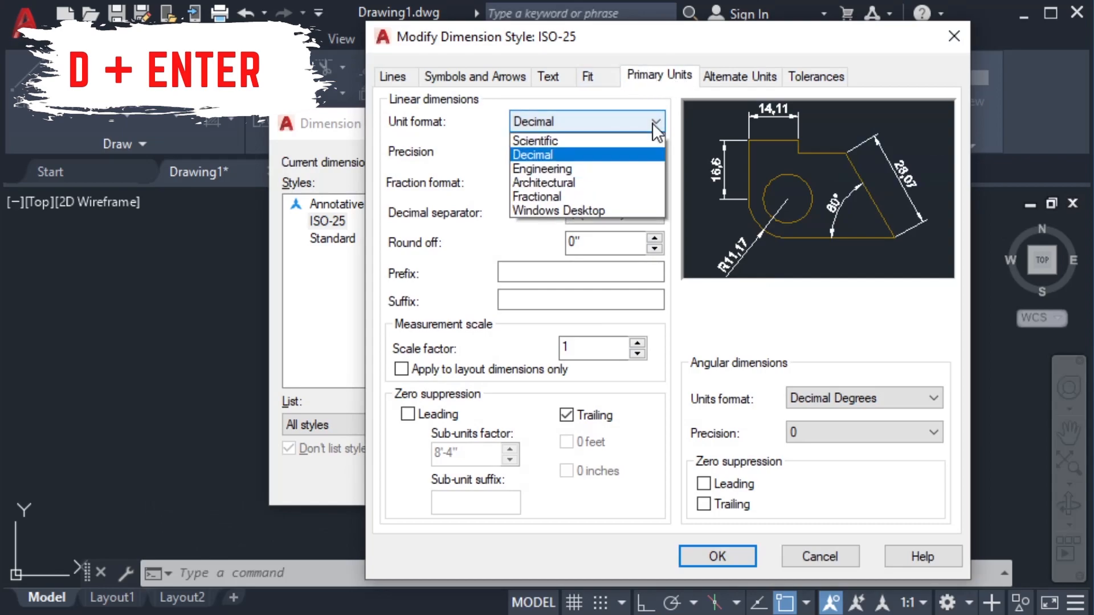
pyautogui.click(605, 168)
pyautogui.click(568, 154)
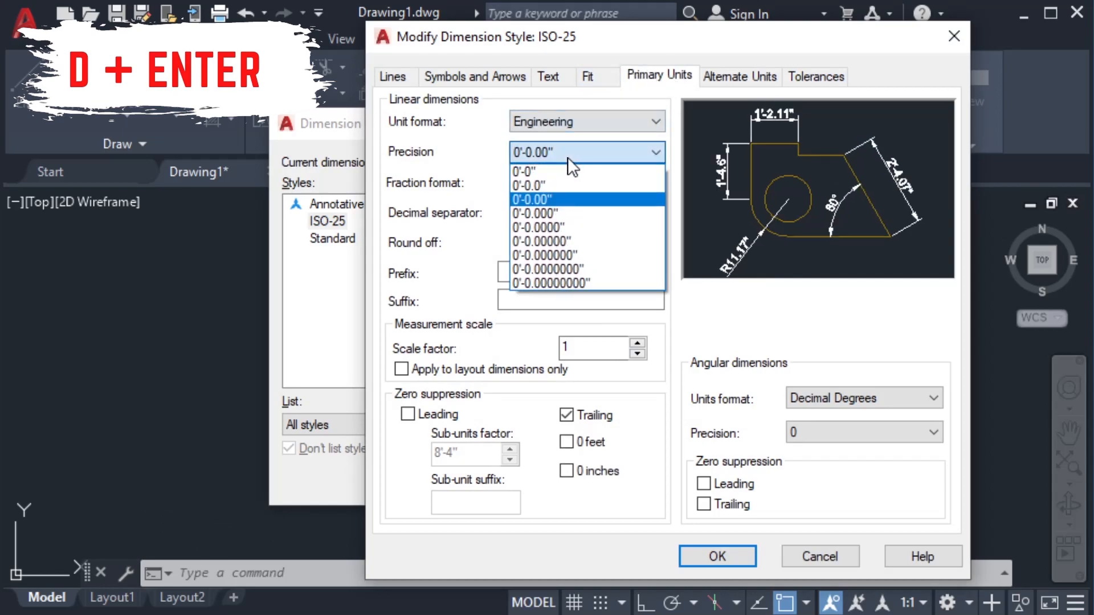
pyautogui.click(562, 183)
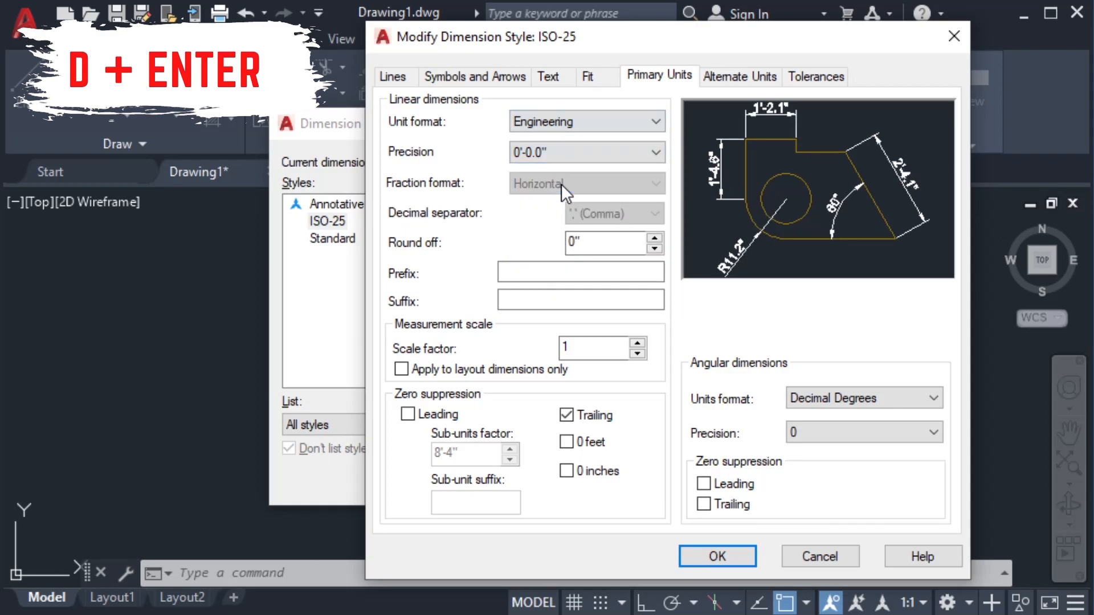
pyautogui.click(726, 556)
pyautogui.click(758, 205)
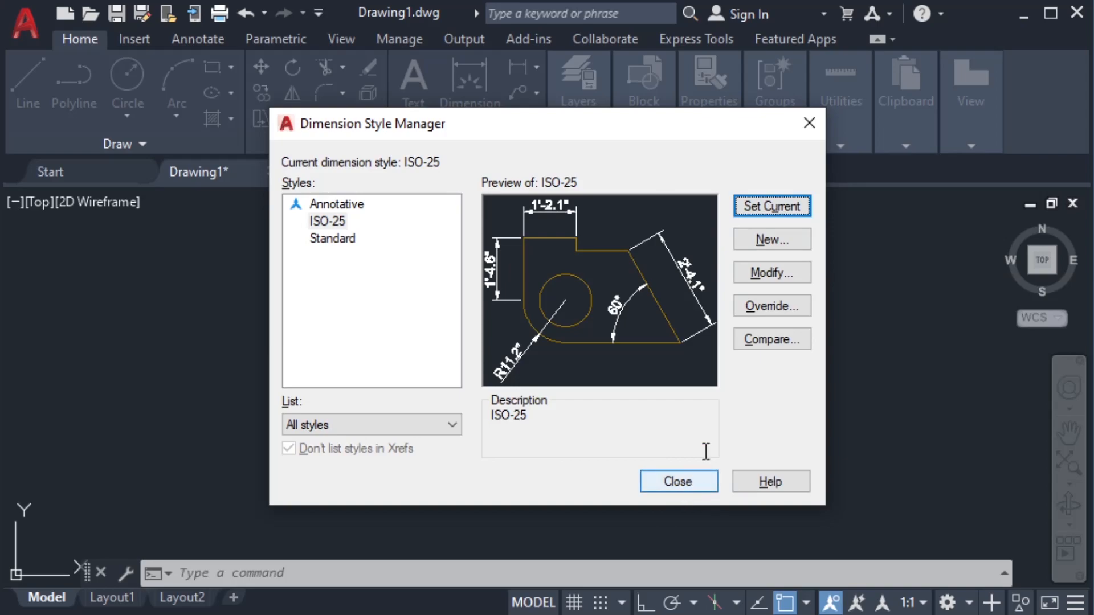
pyautogui.click(677, 482)
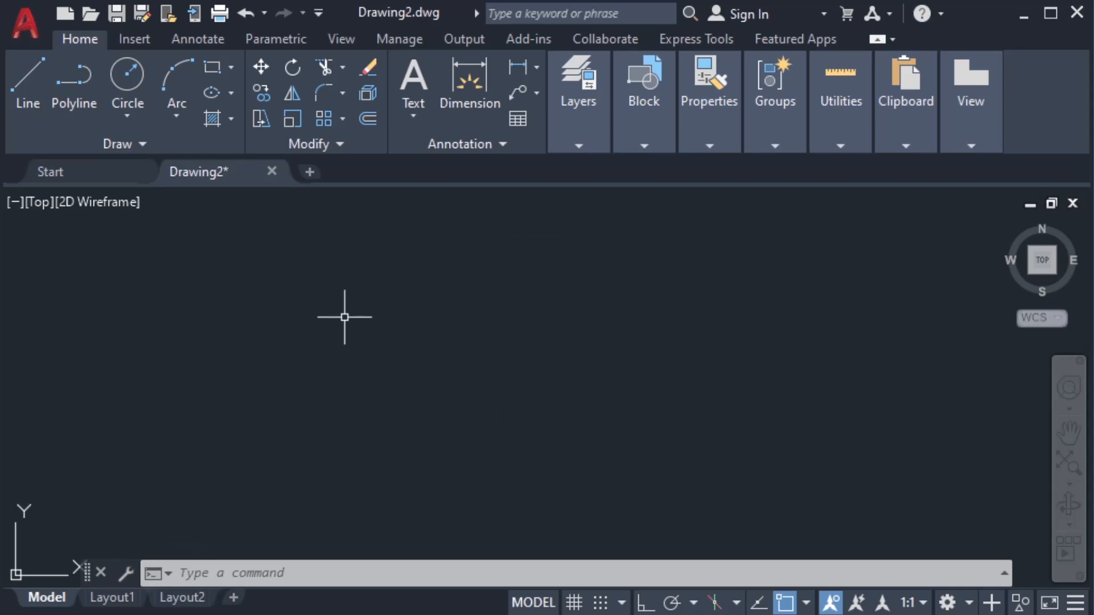
# - Draw a horizontal line 50 units long in the empty drawing with Ortho mode turned on
pyautogui.write('l')
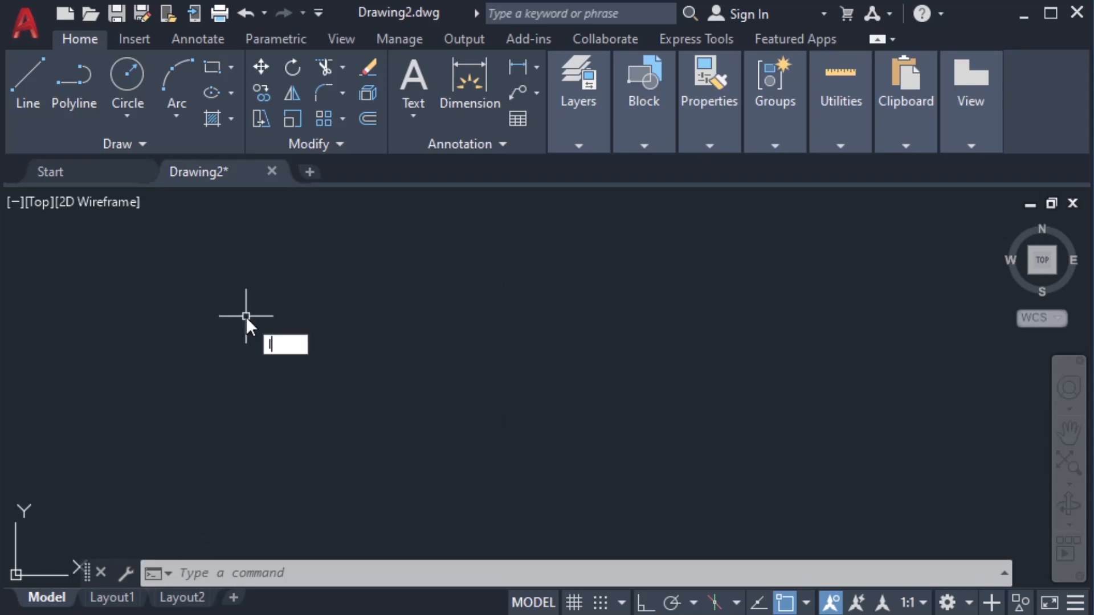
pyautogui.press('Return')
pyautogui.click(245, 316)
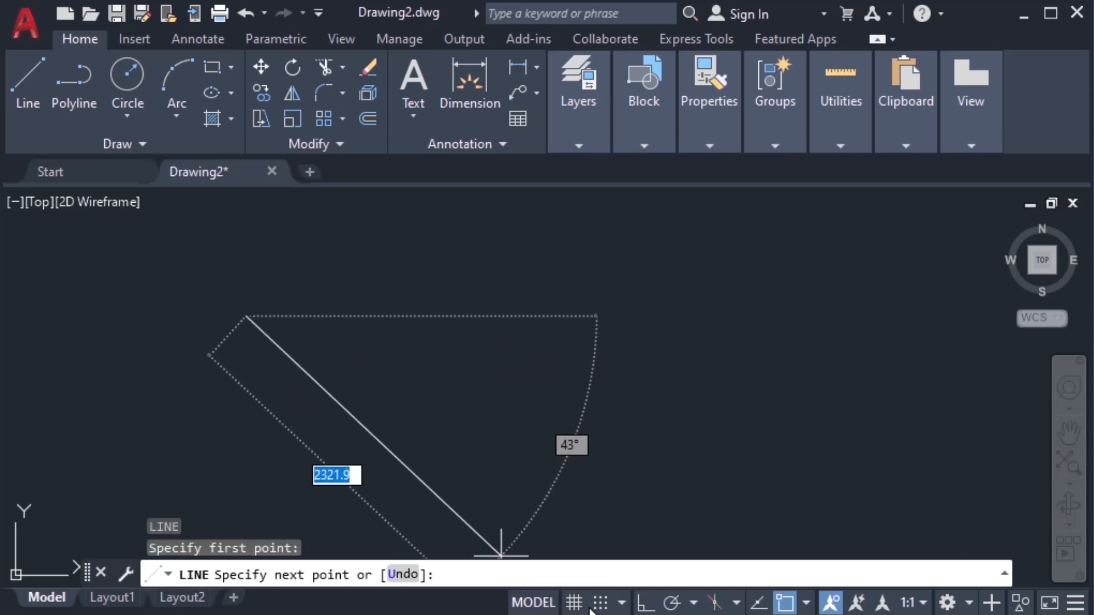
pyautogui.click(646, 602)
pyautogui.write('50')
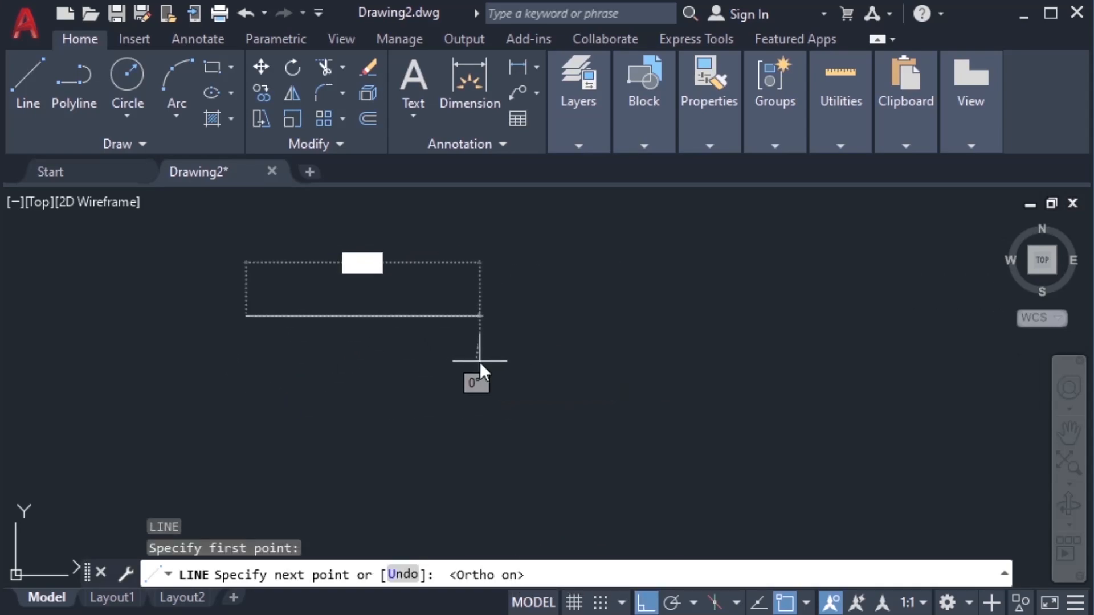
pyautogui.press('Return')
pyautogui.scroll(5, 273, 331)
pyautogui.scroll(5, 199, 284)
pyautogui.moveTo(203, 291); pyautogui.dragTo(515, 368, button='middle')
pyautogui.scroll(4, 509, 369)
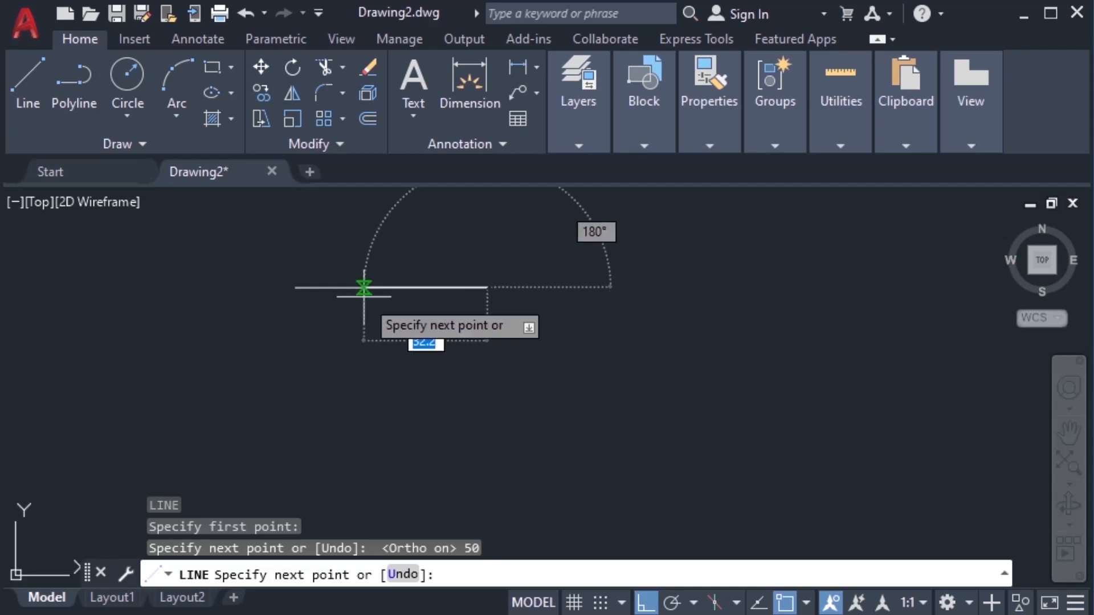
pyautogui.moveTo(435, 384); pyautogui.dragTo(436, 428, button='middle')
pyautogui.press('Escape')
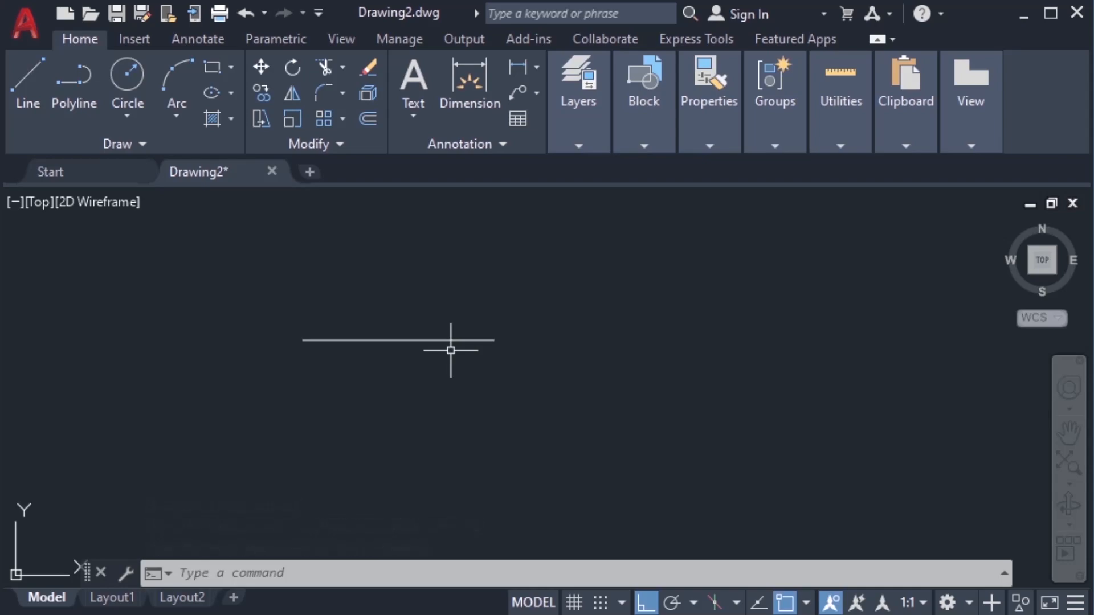
# - Add a linear dimension between the two endpoints of the horizontal line, placing the dimension line above it
pyautogui.moveTo(447, 349); pyautogui.dragTo(450, 368, button='middle')
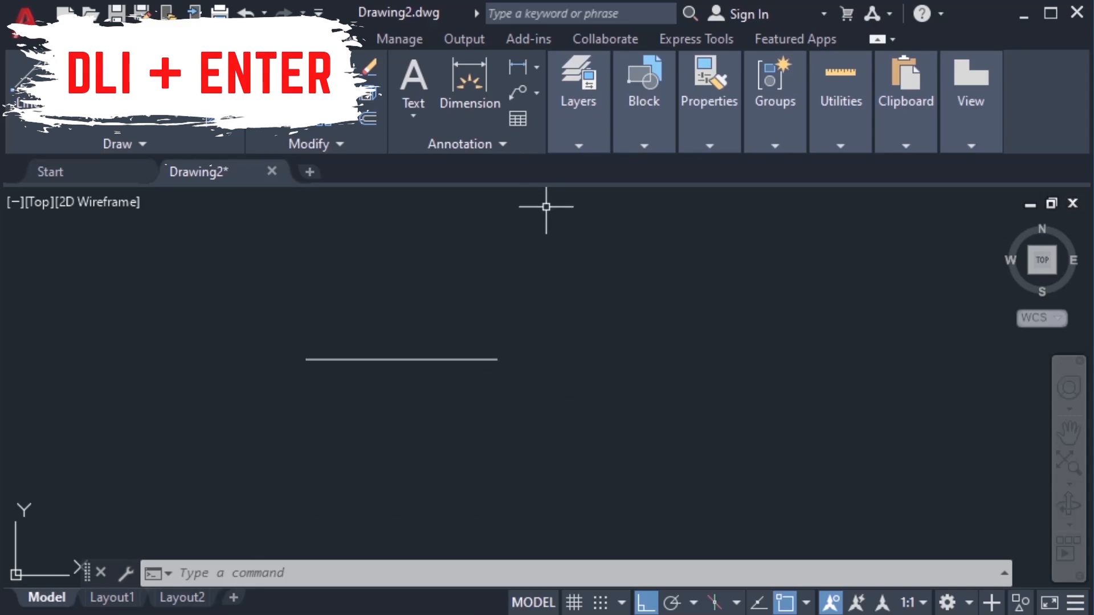
pyautogui.click(536, 67)
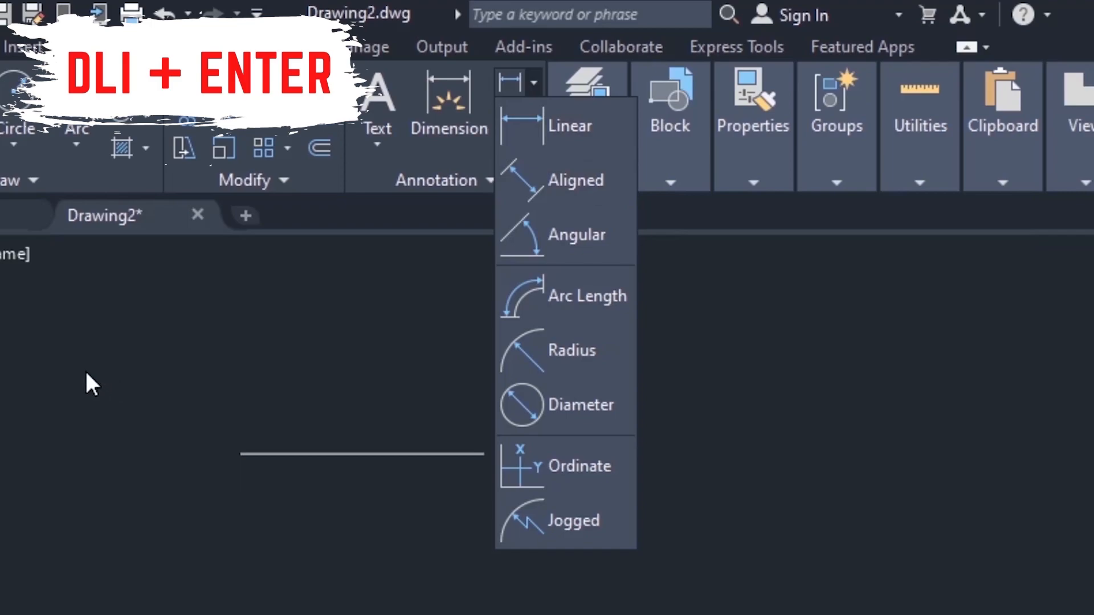
pyautogui.click(86, 372)
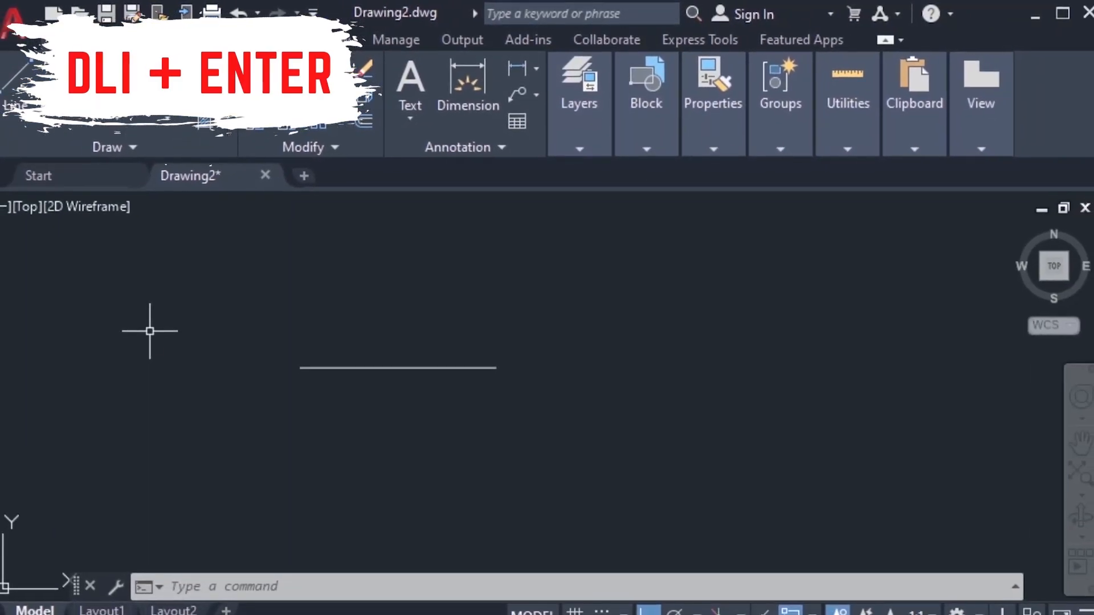
pyautogui.write('DLI')
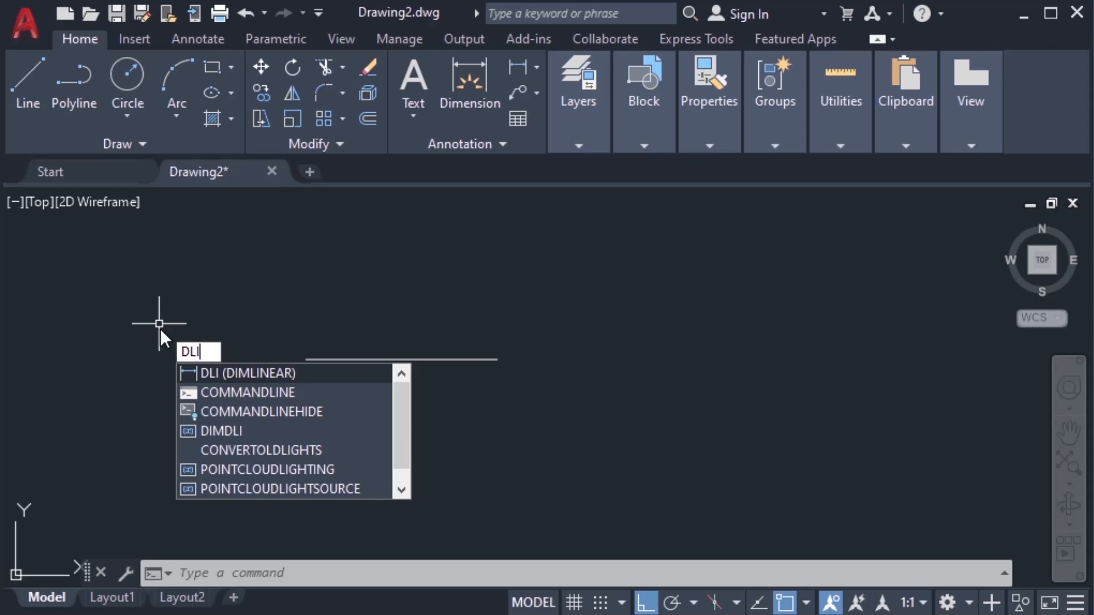
pyautogui.press('Return')
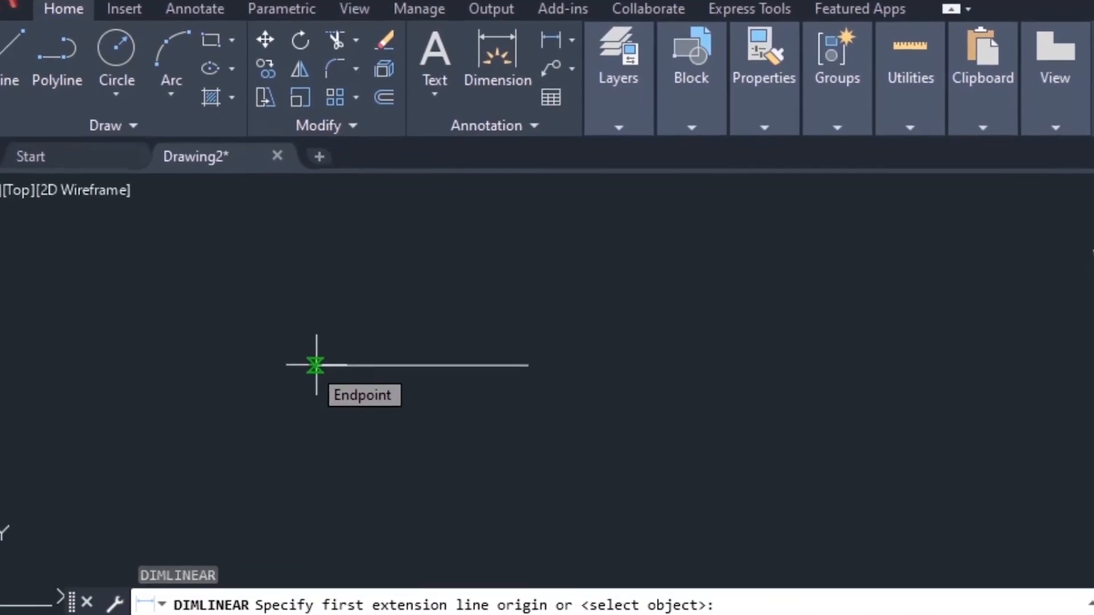
pyautogui.click(306, 359)
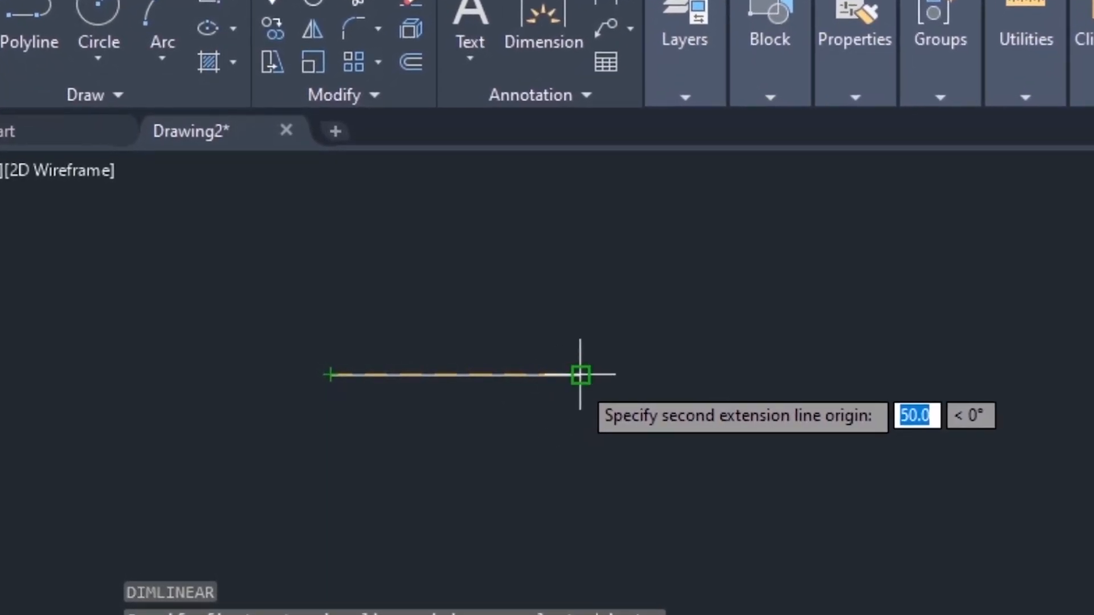
pyautogui.click(543, 367)
pyautogui.scroll(4, 441, 345)
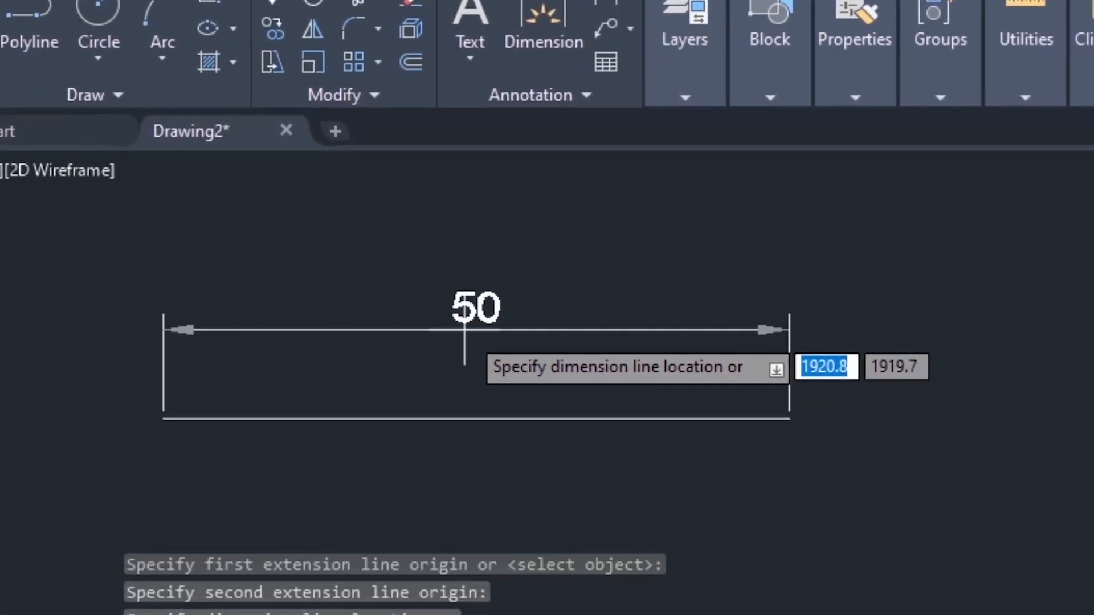
pyautogui.click(466, 323)
# - Open the ISO-25 dimension style for modification and set its primary unit format to Engineering
pyautogui.scroll(-2, 489, 370)
pyautogui.moveTo(529, 459); pyautogui.dragTo(464, 410, button='middle')
pyautogui.scroll(2, 481, 315)
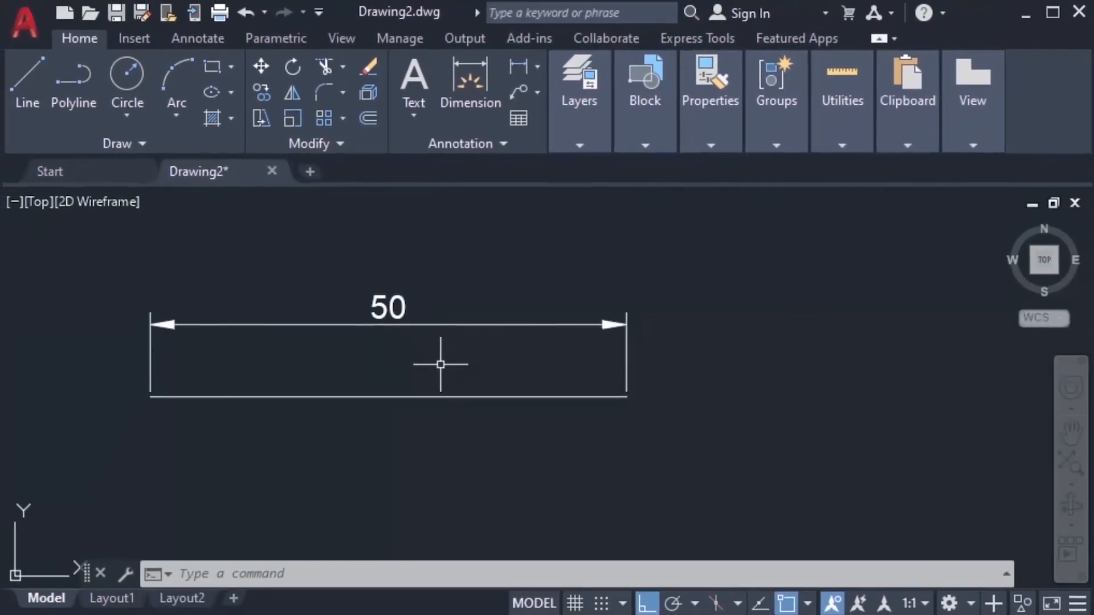
pyautogui.write('d')
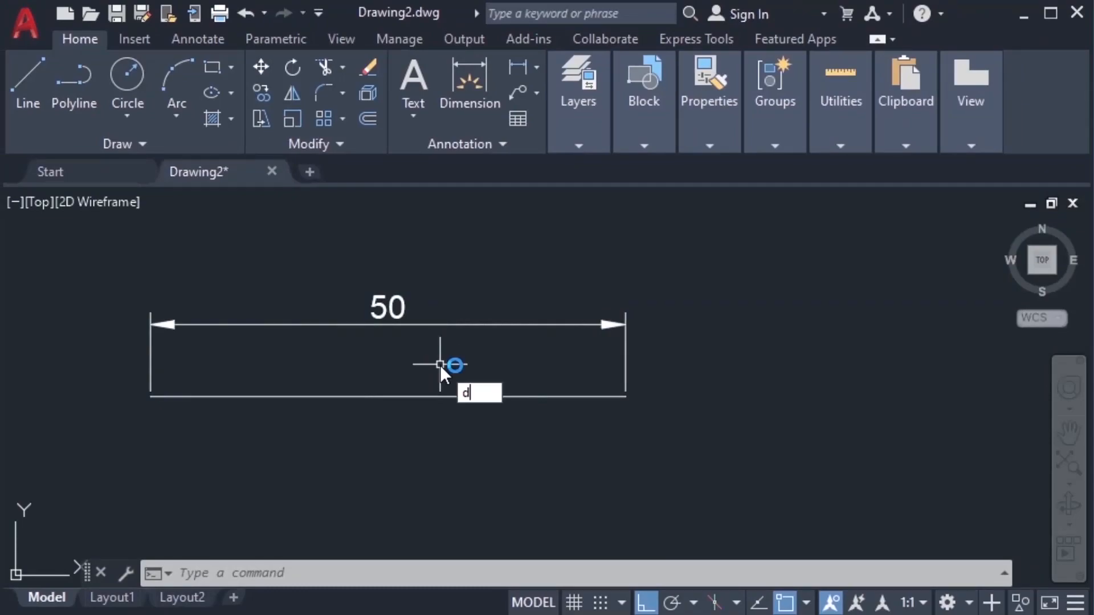
pyautogui.press('Return')
pyautogui.click(758, 277)
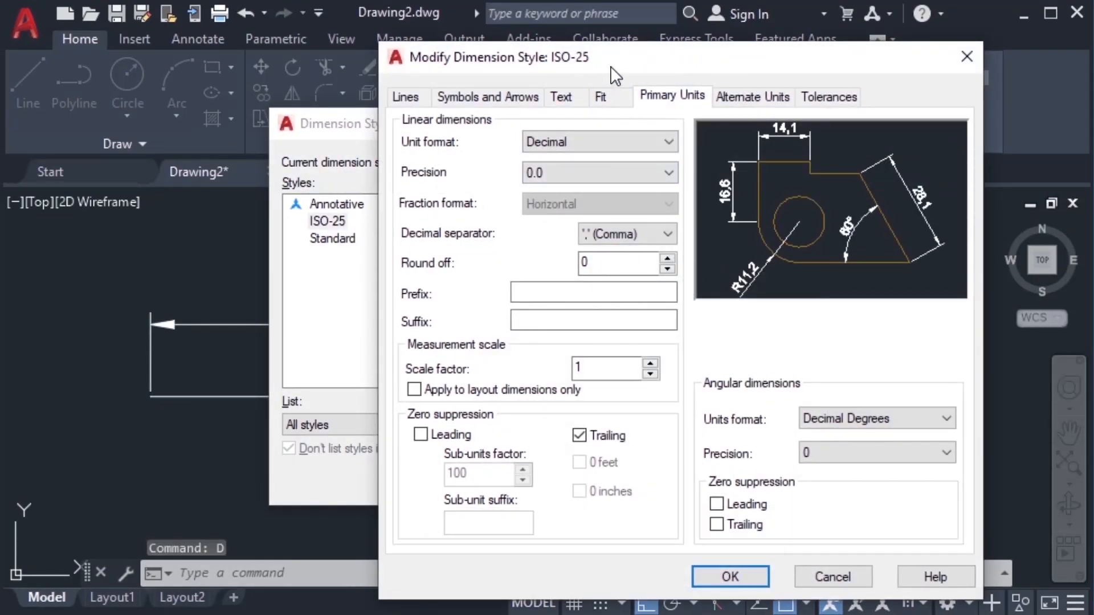
pyautogui.moveTo(610, 67); pyautogui.dragTo(596, 55)
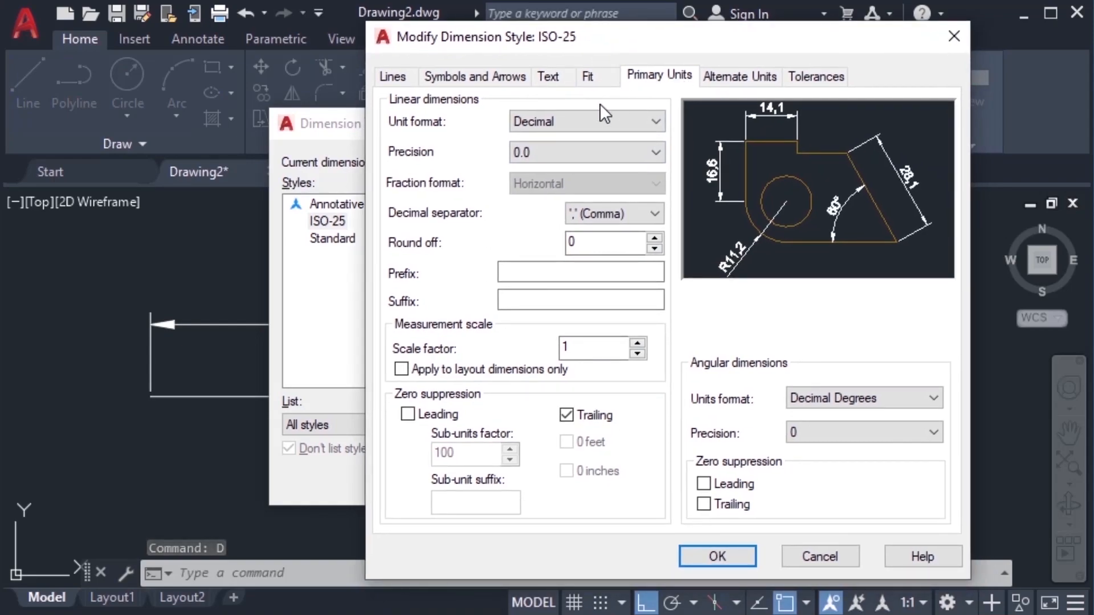
pyautogui.click(559, 124)
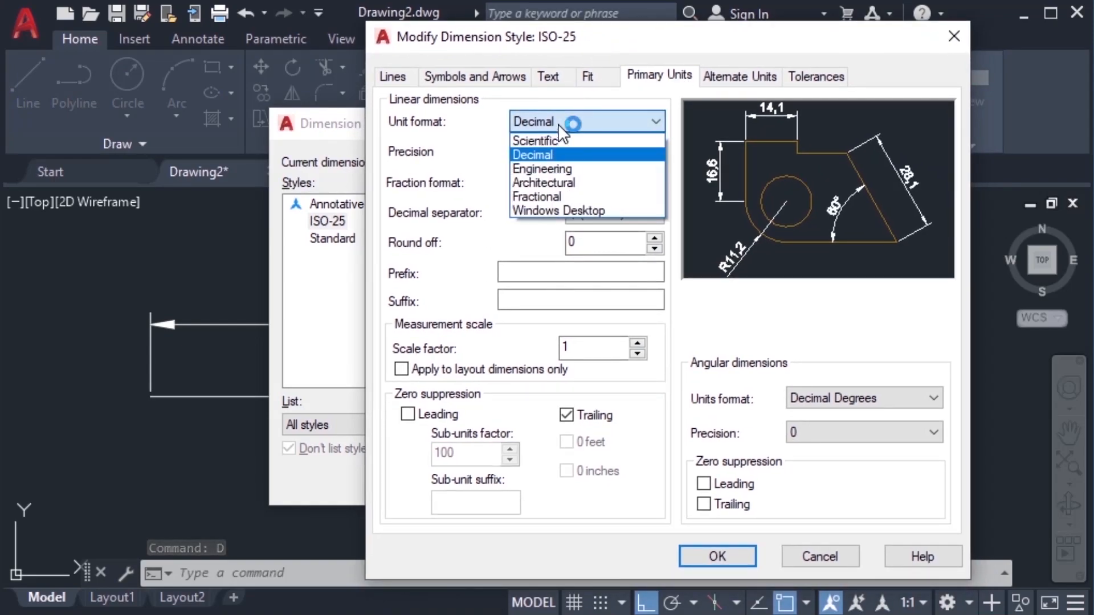
pyautogui.click(538, 170)
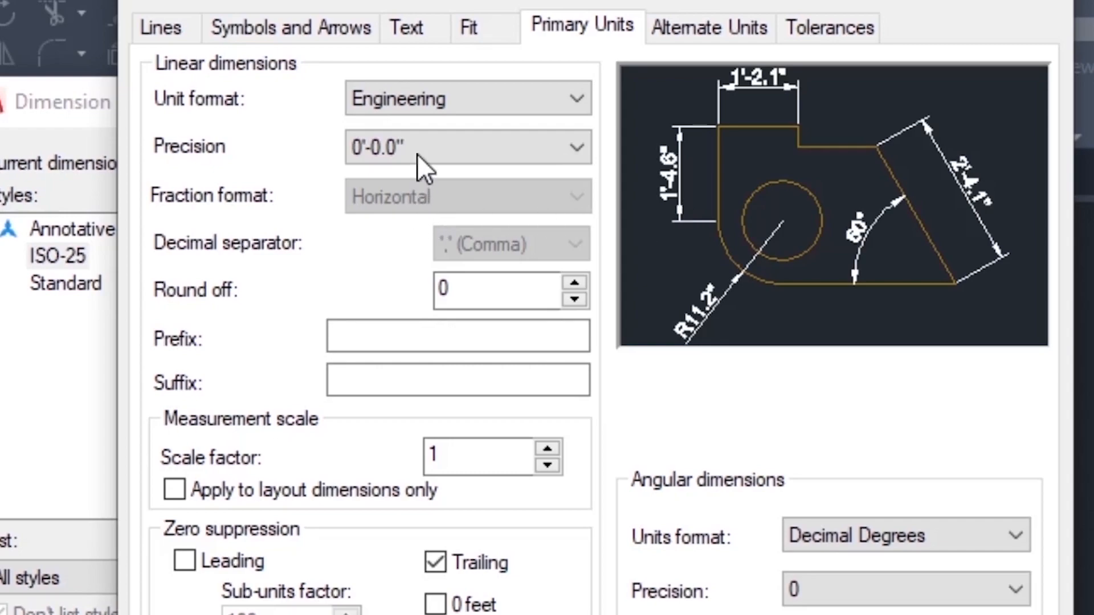
# - Try the Architectural unit format for the style's primary units and return to Engineering
pyautogui.click(422, 104)
pyautogui.click(419, 189)
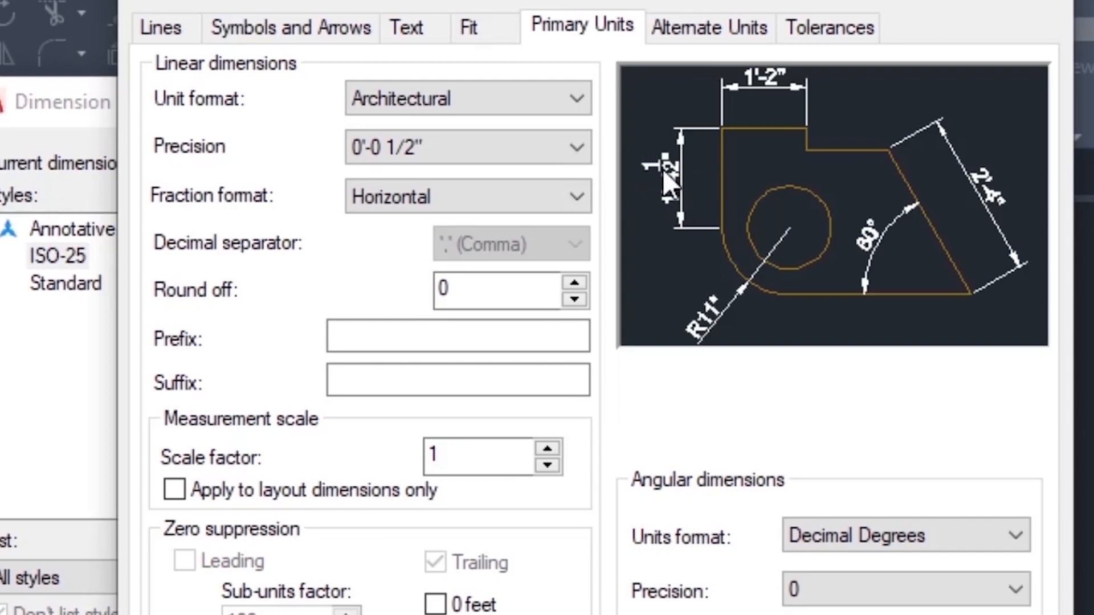
pyautogui.click(458, 97)
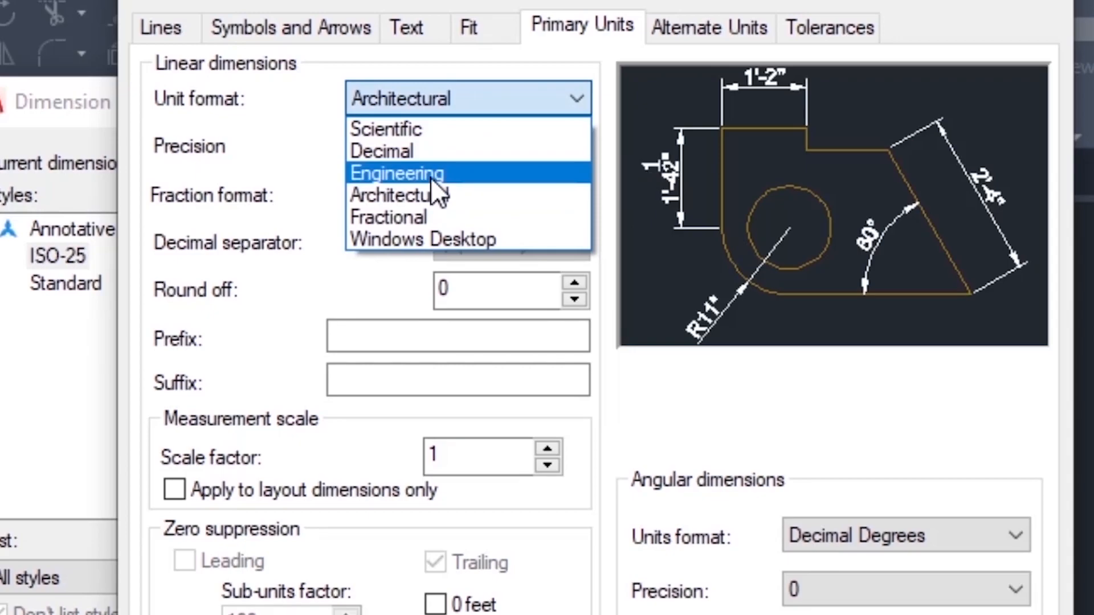
pyautogui.click(430, 177)
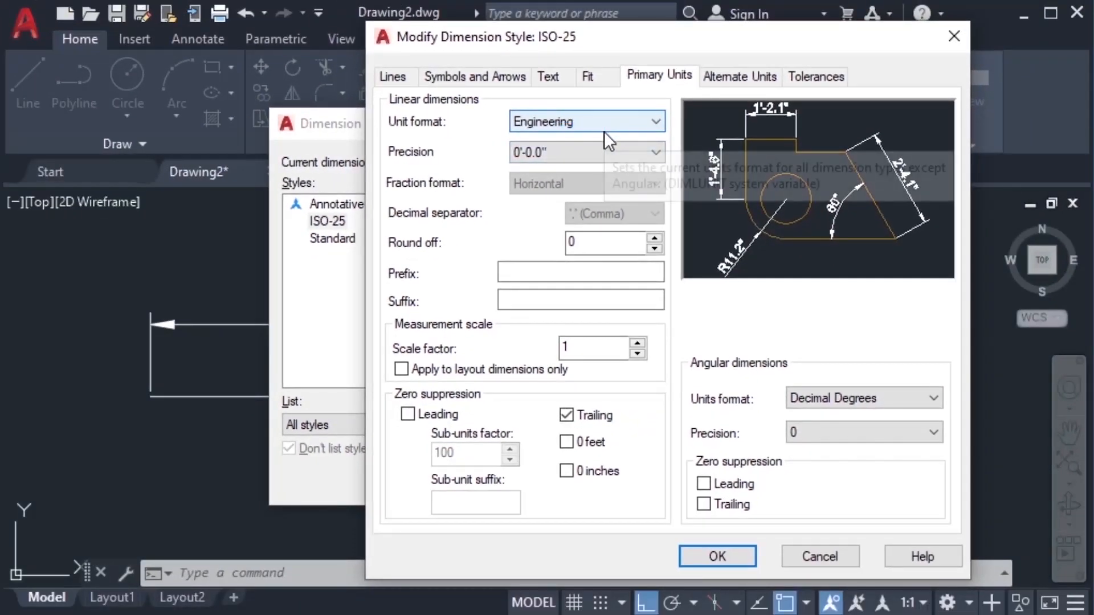
# - Apply the changes to the ISO-25 dimension style, set it current, and close the Dimension Style Manager
pyautogui.click(716, 556)
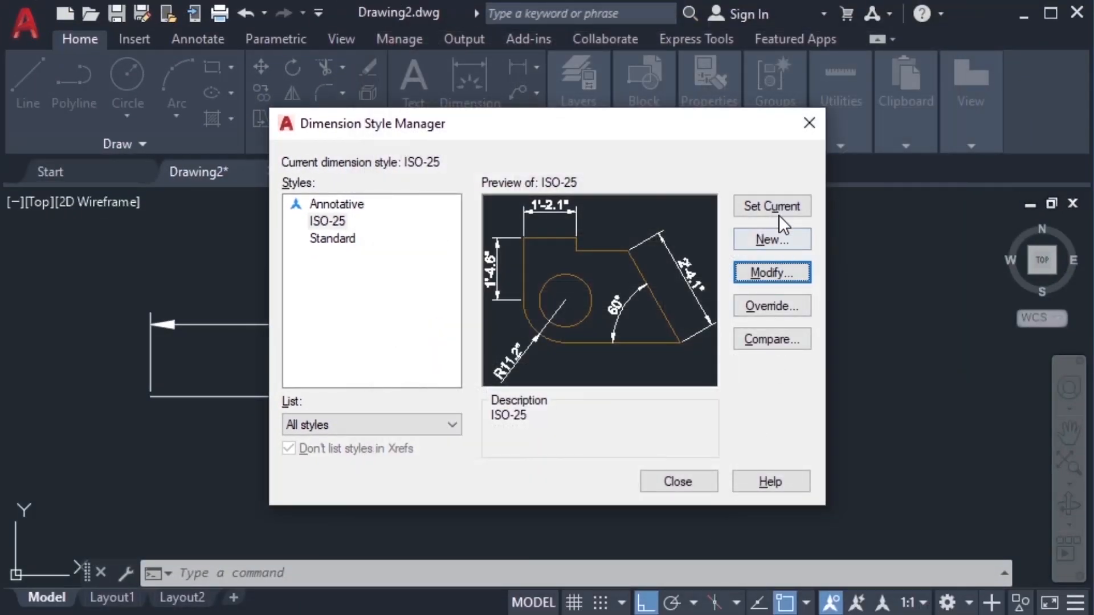
pyautogui.moveTo(654, 125); pyautogui.dragTo(823, 142)
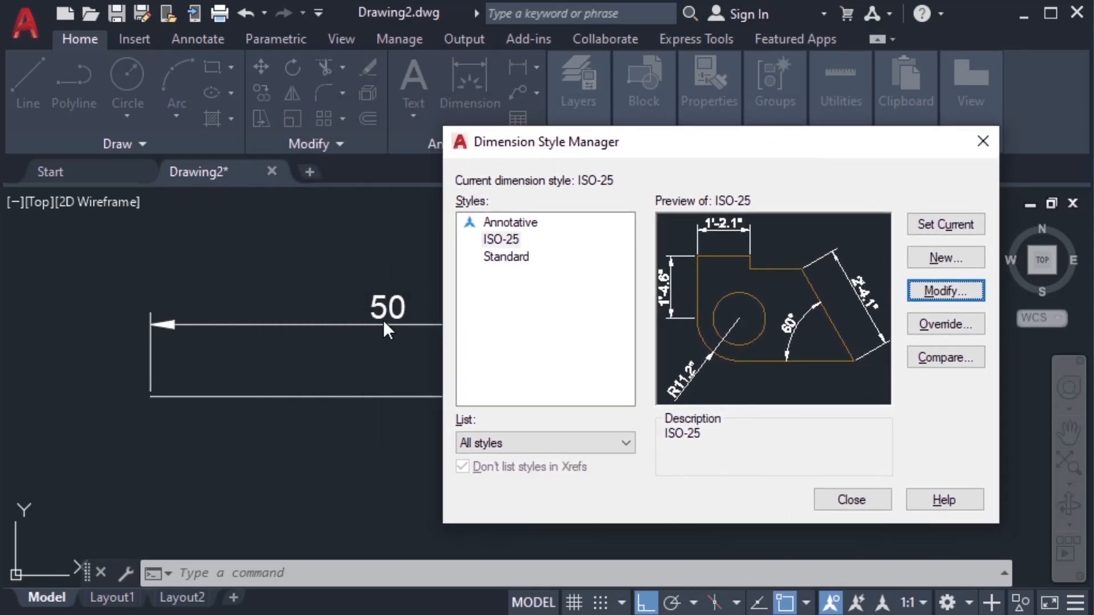
pyautogui.click(929, 225)
pyautogui.click(856, 499)
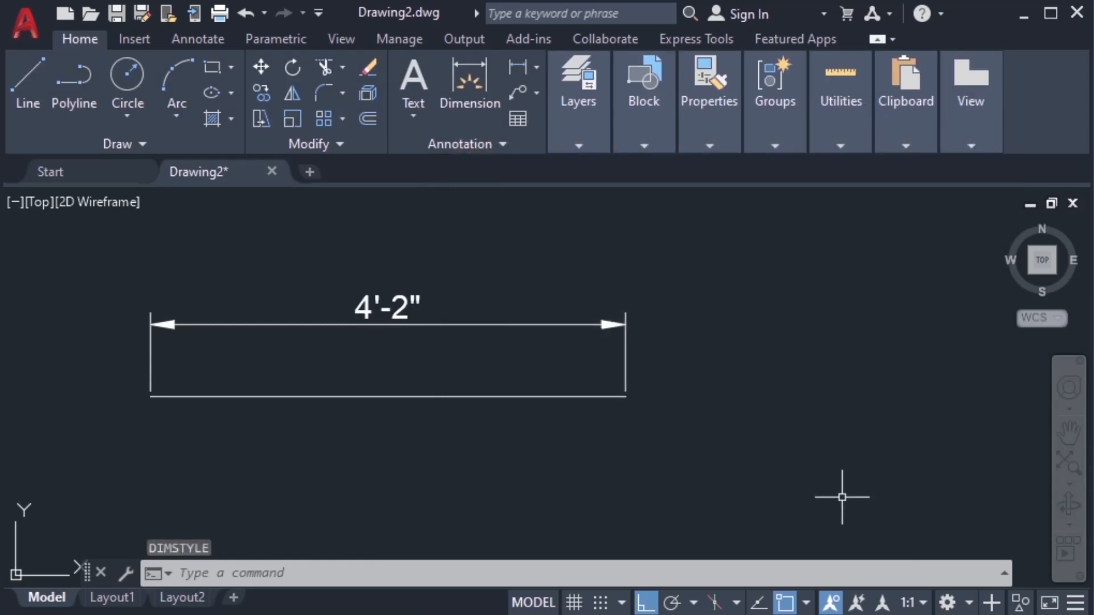
pyautogui.scroll(2, 398, 328)
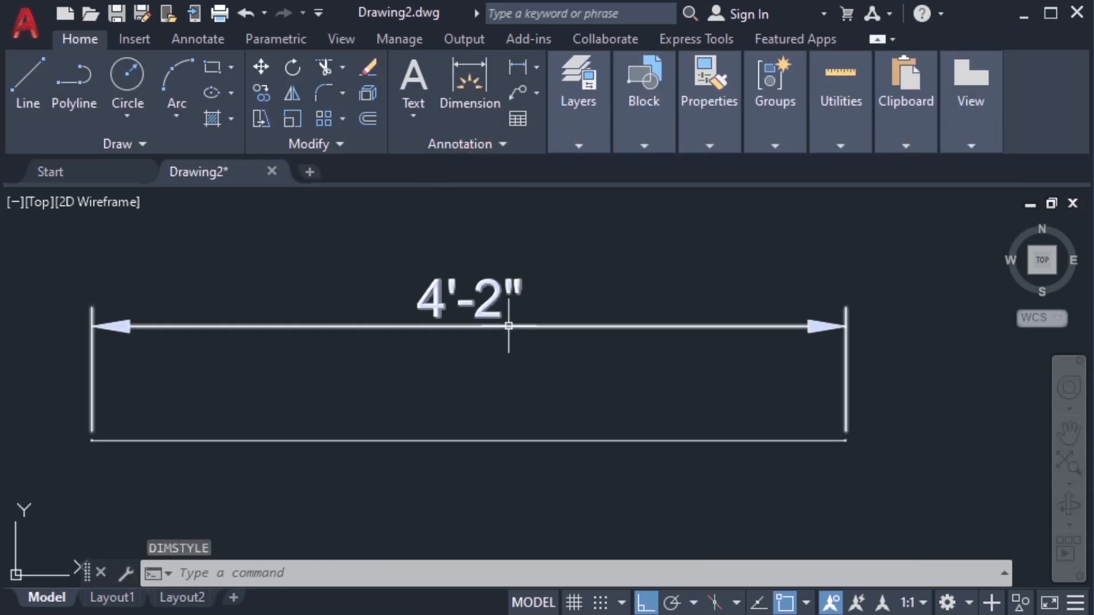
pyautogui.scroll(-2, 505, 356)
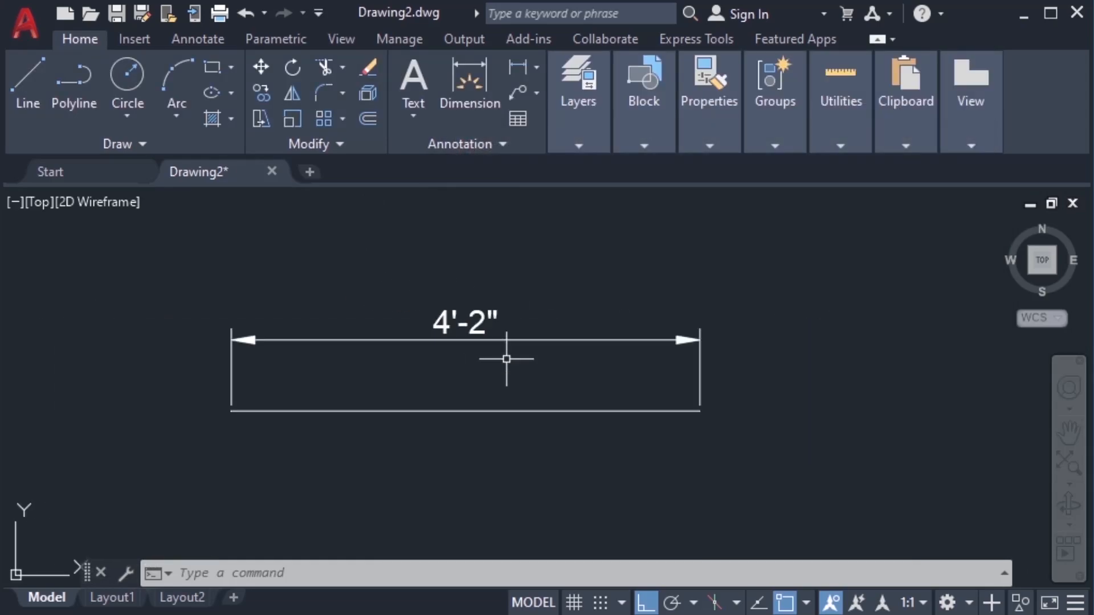
pyautogui.scroll(1, 507, 359)
pyautogui.scroll(-2, 541, 359)
pyautogui.scroll(2, 545, 370)
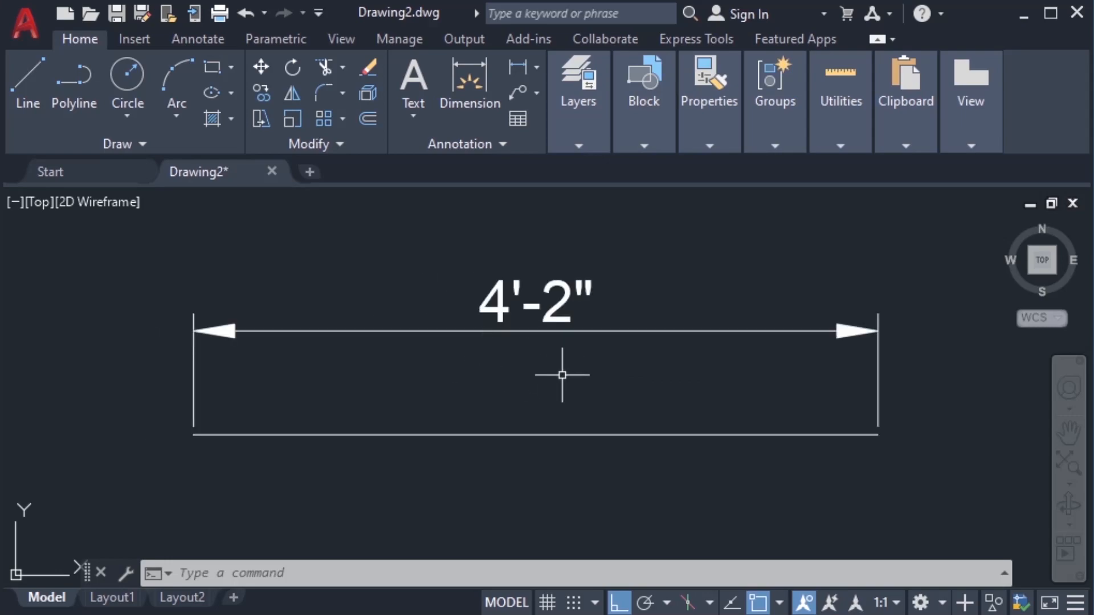
pyautogui.moveTo(593, 372); pyautogui.dragTo(557, 385, button='middle')
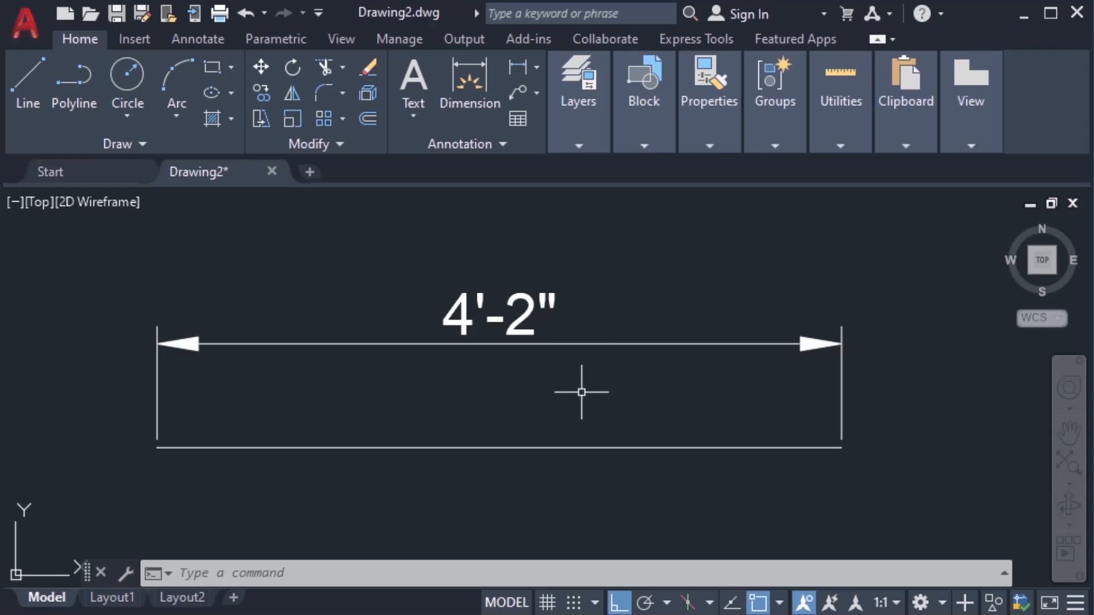
pyautogui.moveTo(581, 392); pyautogui.dragTo(583, 380, button='middle')
# - Try a text height of 6 in the ISO-25 dimension style, setting the style current, and undo the change
pyautogui.press('Return')
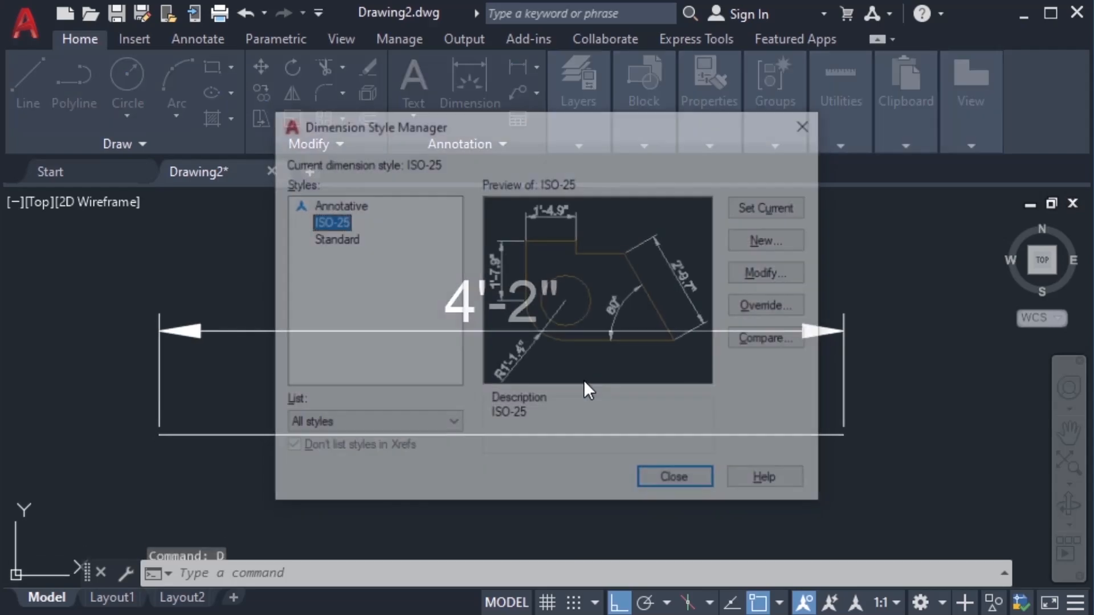
pyautogui.click(758, 278)
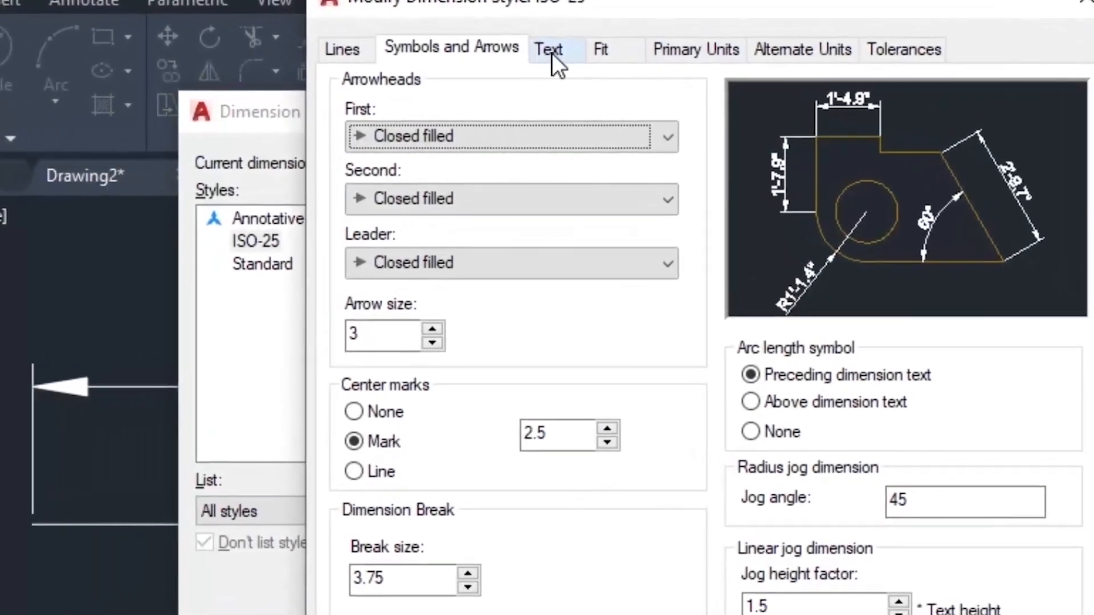
pyautogui.click(552, 53)
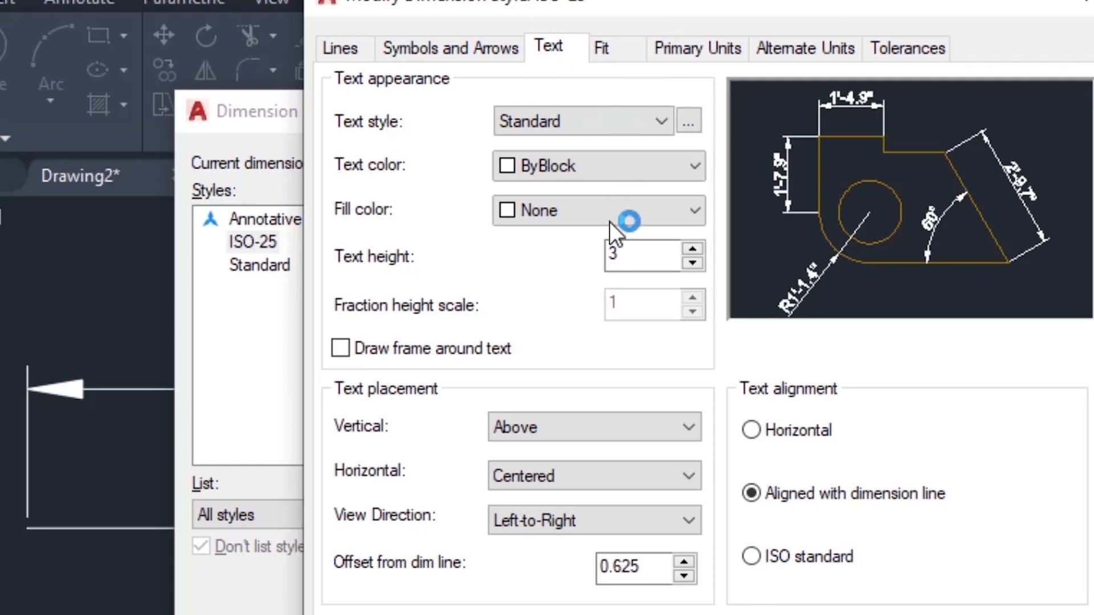
pyautogui.doubleClick(650, 258)
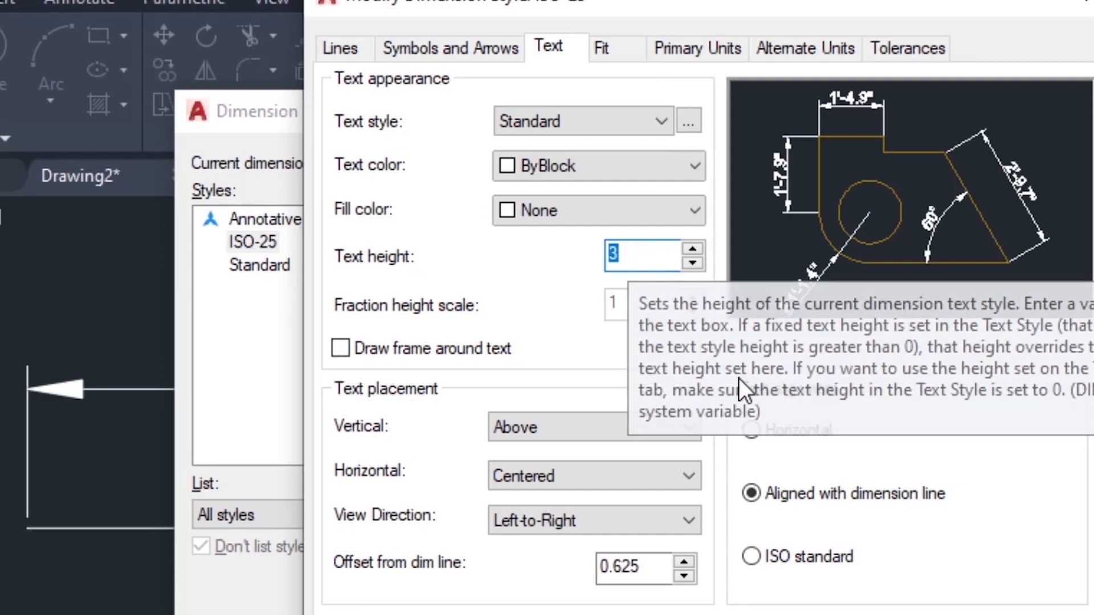
pyautogui.write('6')
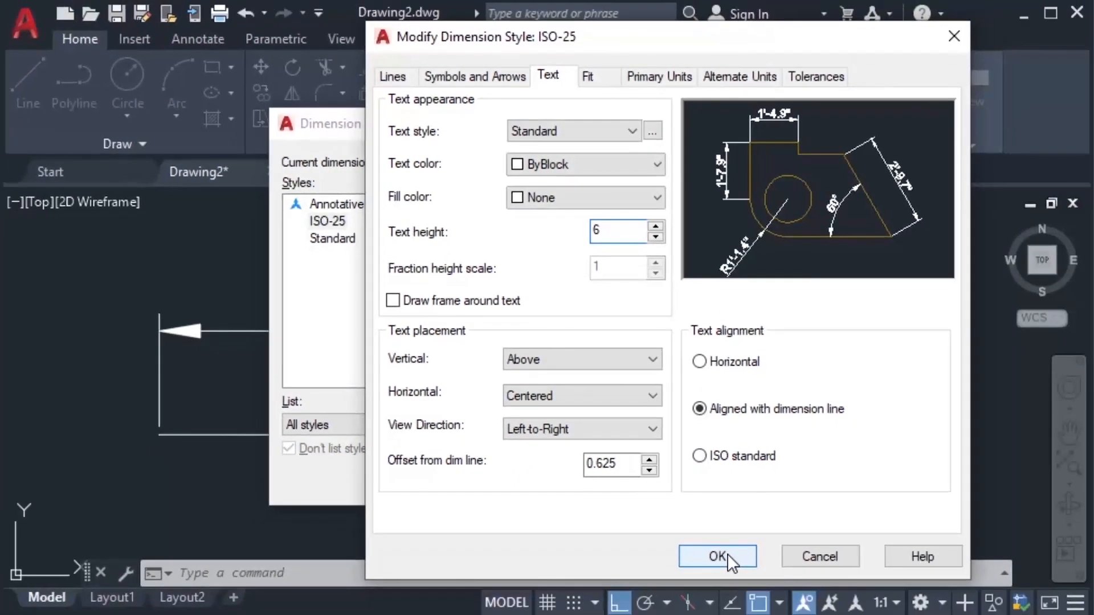
pyautogui.click(727, 556)
pyautogui.click(772, 208)
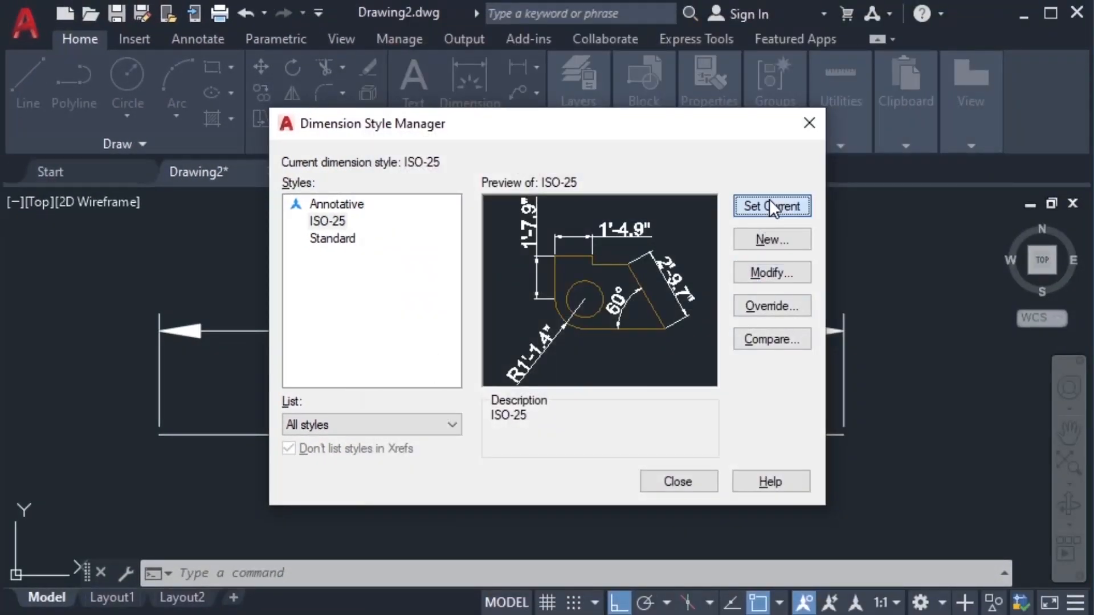
pyautogui.click(703, 478)
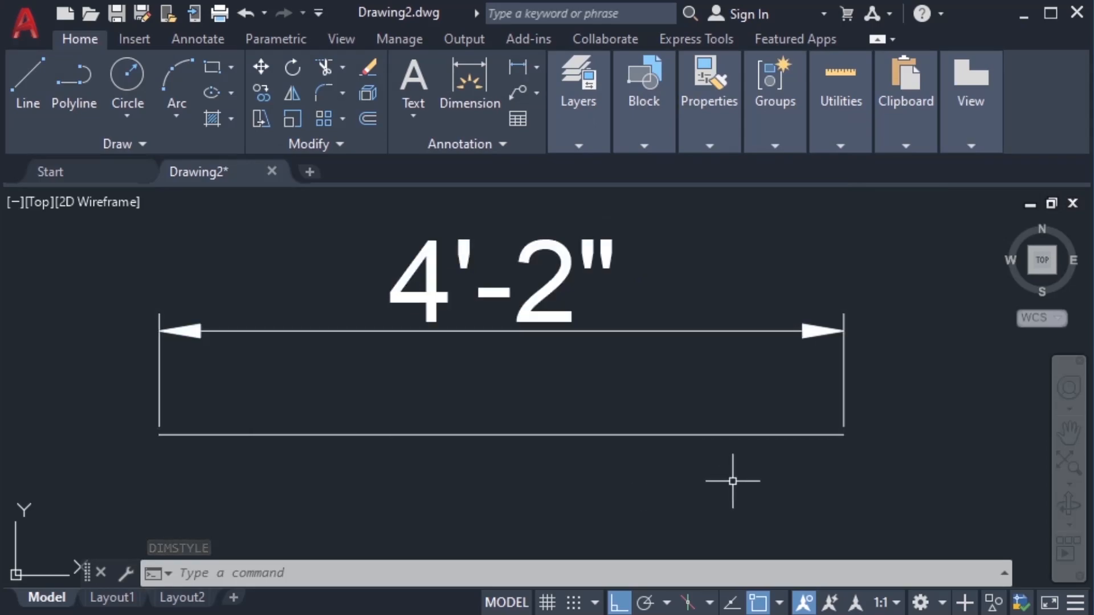
pyautogui.hotkey('ctrl', 'z')
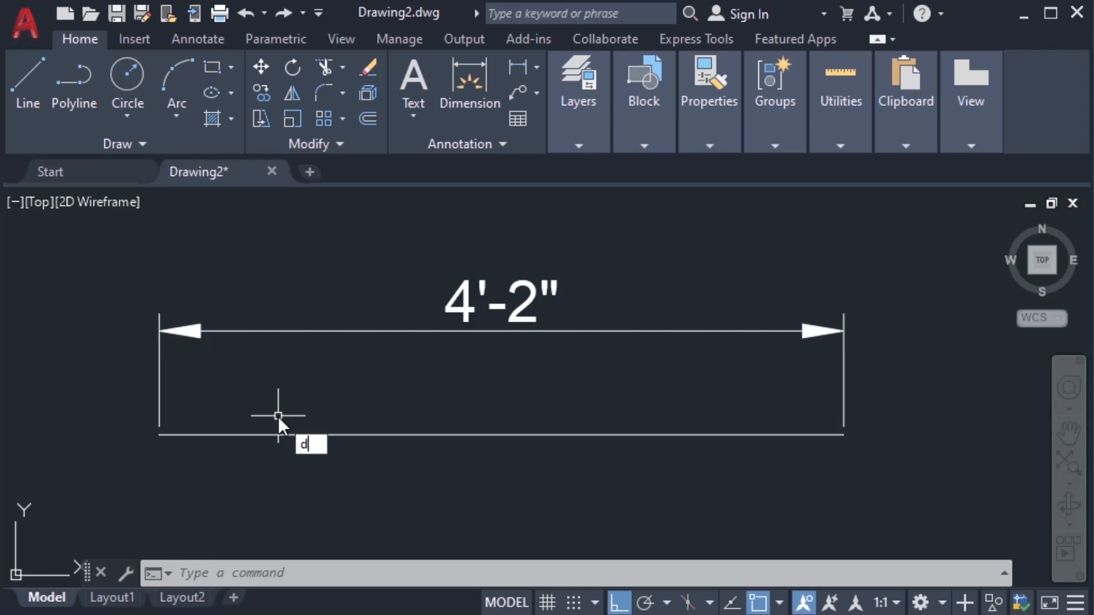
# - Reopen the ISO-25 dimension style for modification and turn on fixed length extension lines
pyautogui.press('Return')
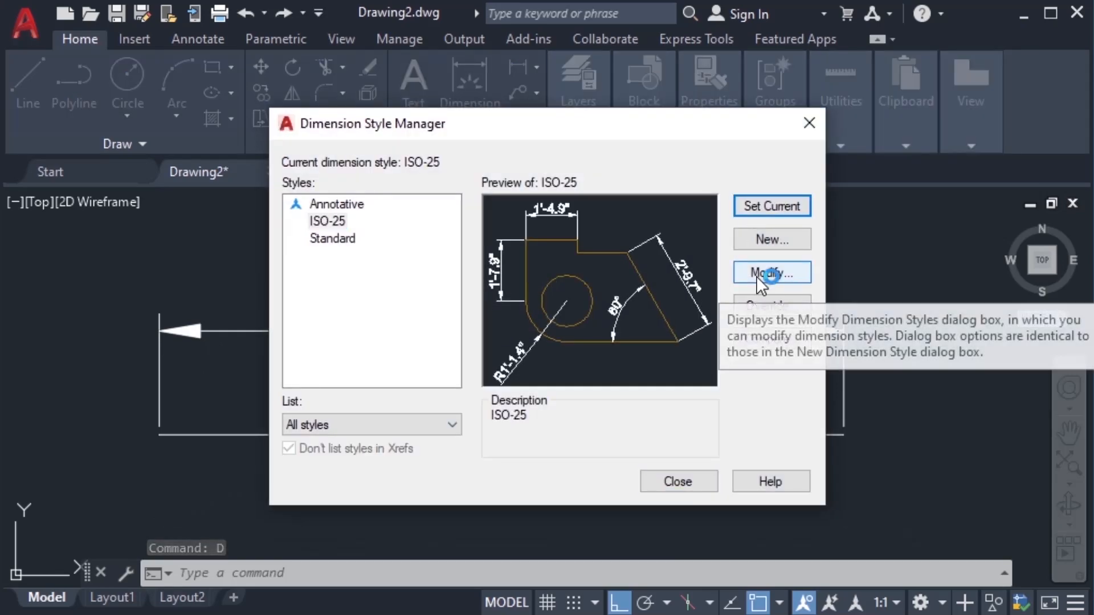
pyautogui.click(757, 276)
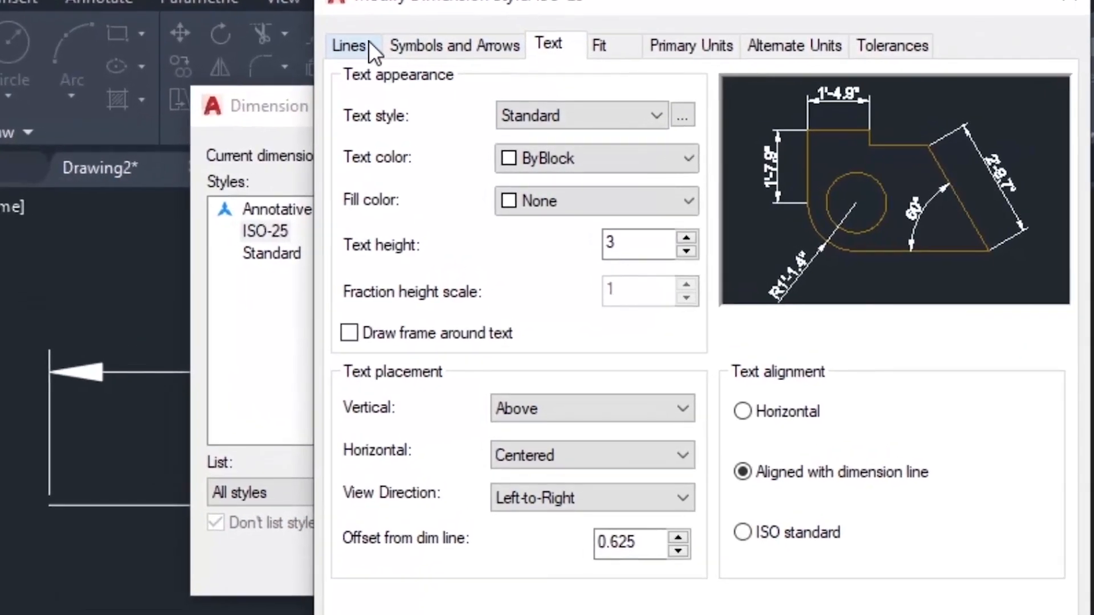
pyautogui.click(405, 75)
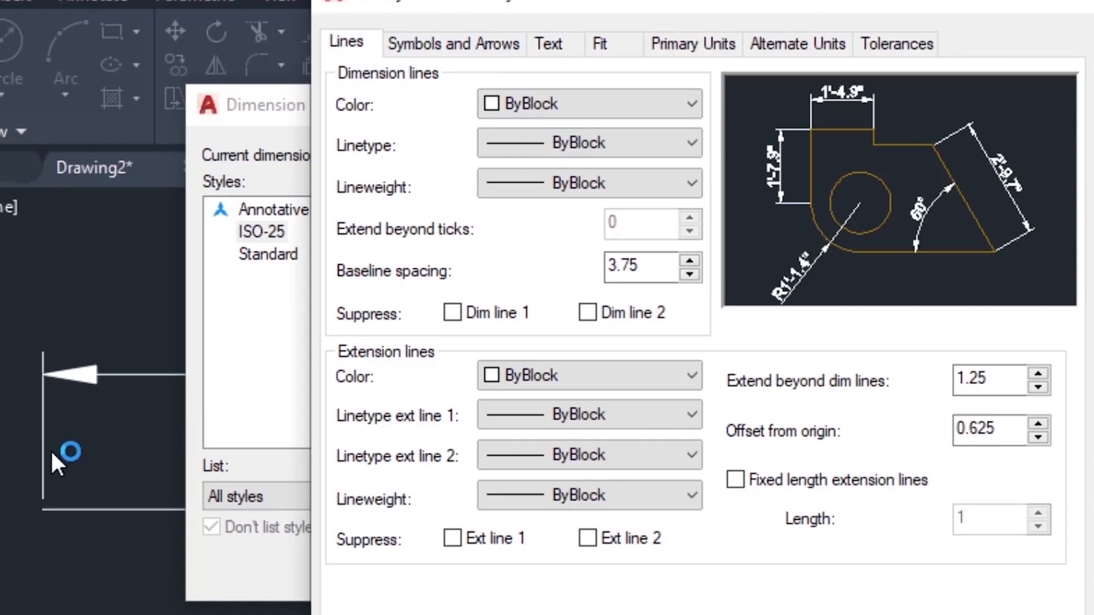
pyautogui.click(734, 480)
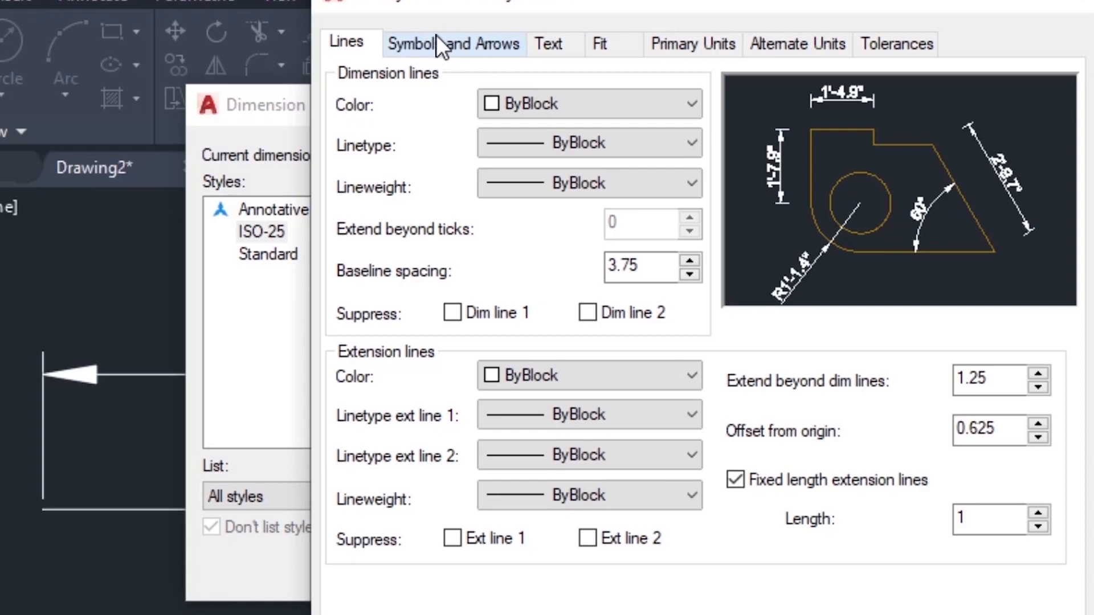
# - Set the ISO-25 dimension style's arrow size to 4, apply the modification and close the Dimension Style Manager
pyautogui.click(469, 40)
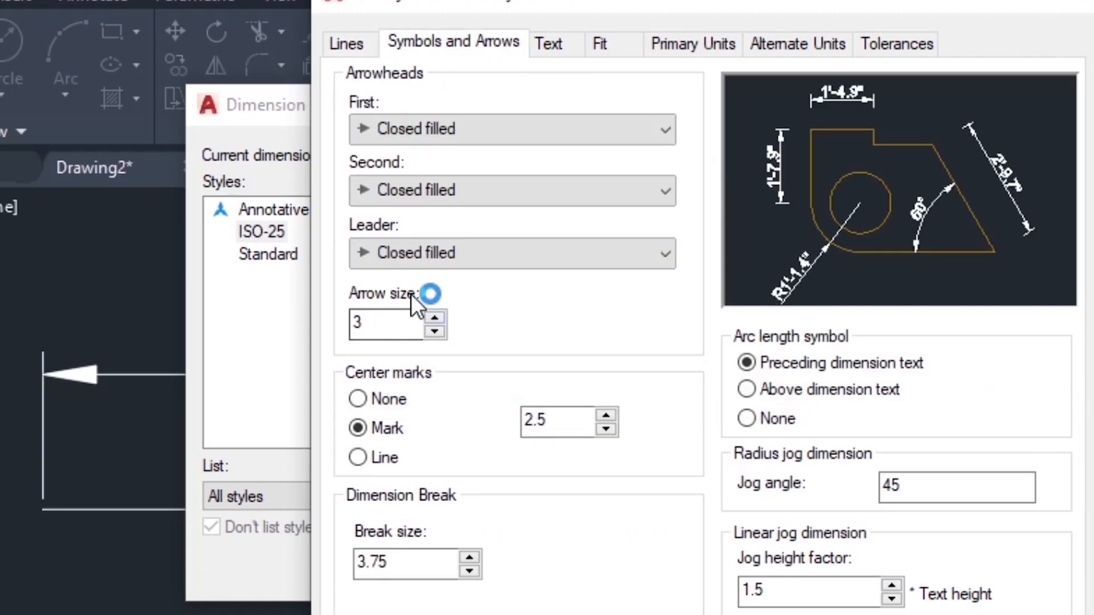
pyautogui.doubleClick(371, 323)
pyautogui.write('4')
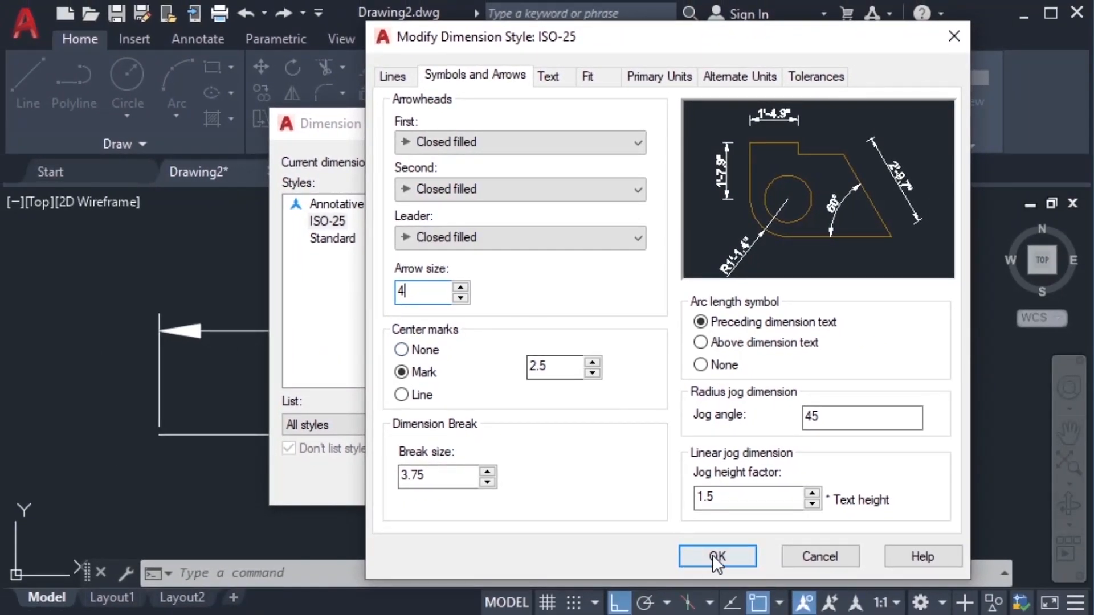
pyautogui.click(711, 555)
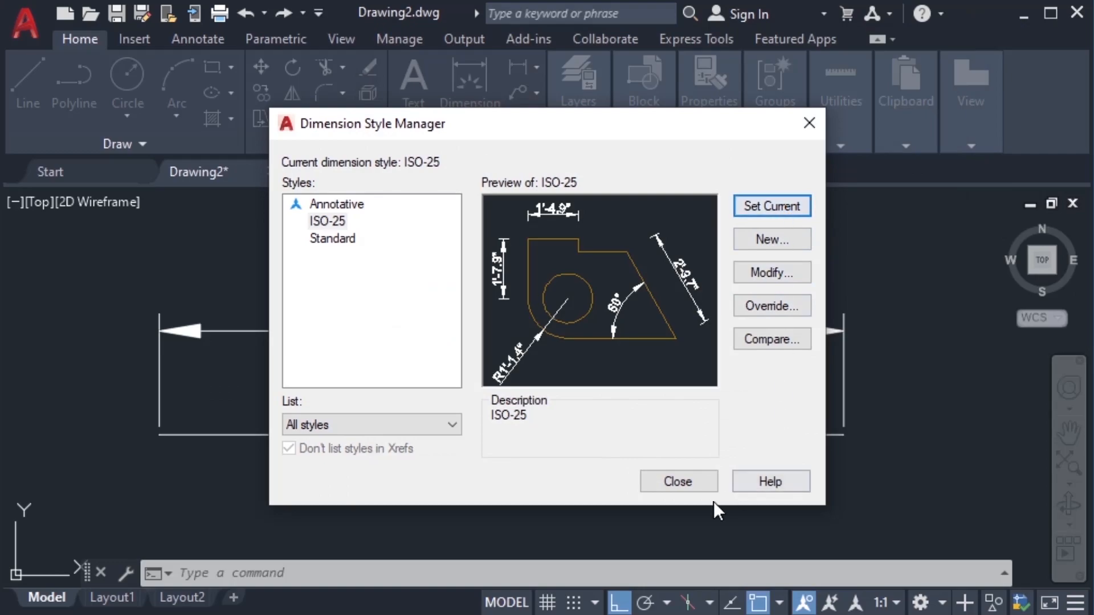
pyautogui.click(690, 488)
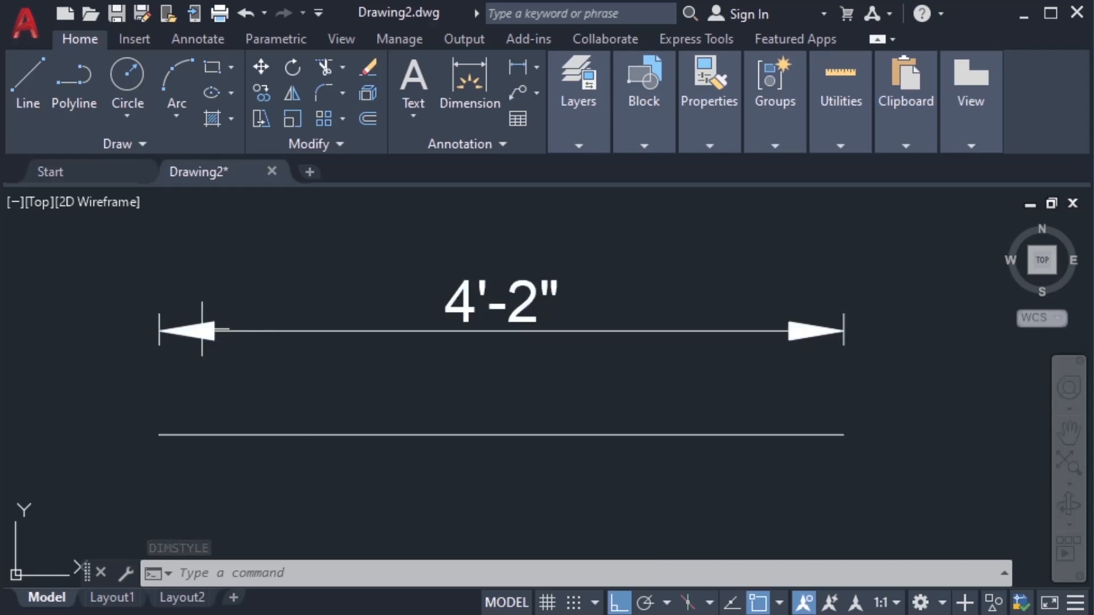
# - With ortho off, draw a triangle beside the dimensioned line, with sides about 1'-5.1", 1'-9.6" and 1'-9.8"
pyautogui.scroll(-2, 357, 393)
pyautogui.moveTo(357, 393); pyautogui.dragTo(275, 313, button='middle')
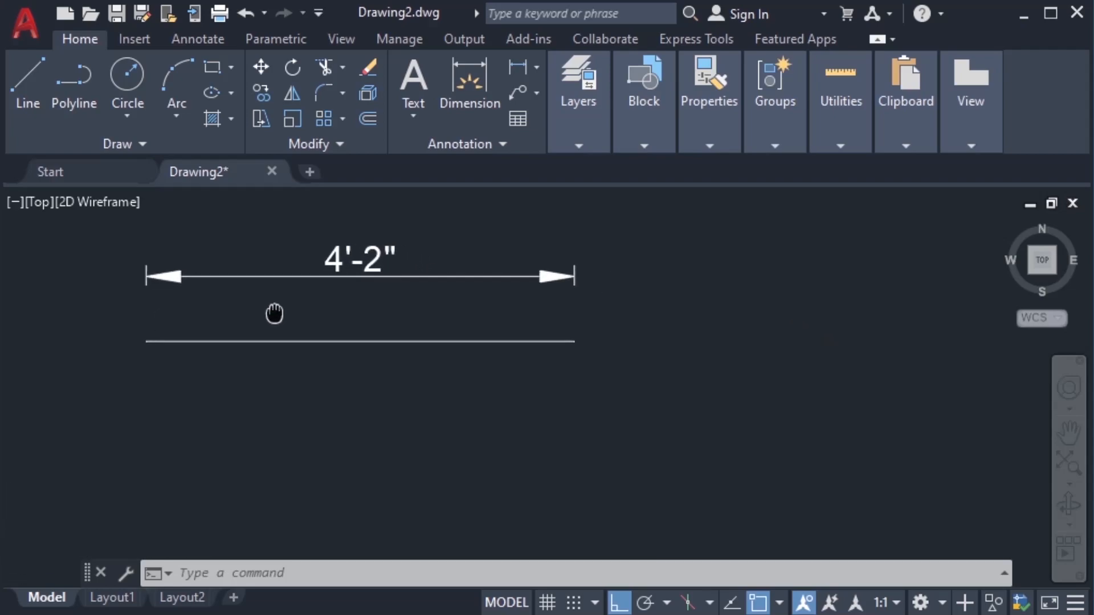
pyautogui.moveTo(669, 311); pyautogui.dragTo(592, 342, button='middle')
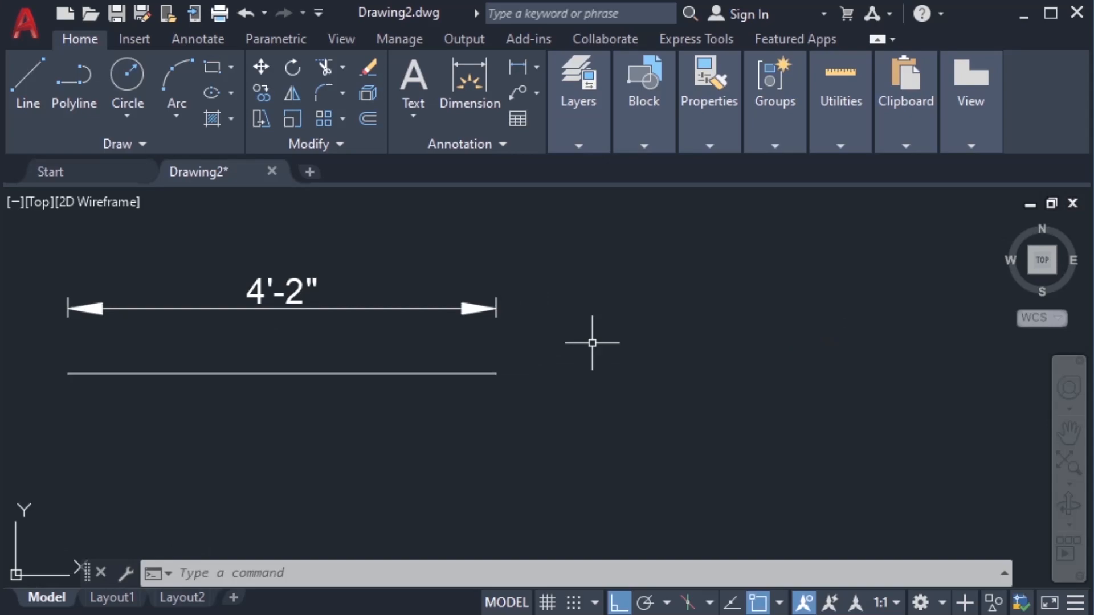
pyautogui.write('line')
pyautogui.press('Return')
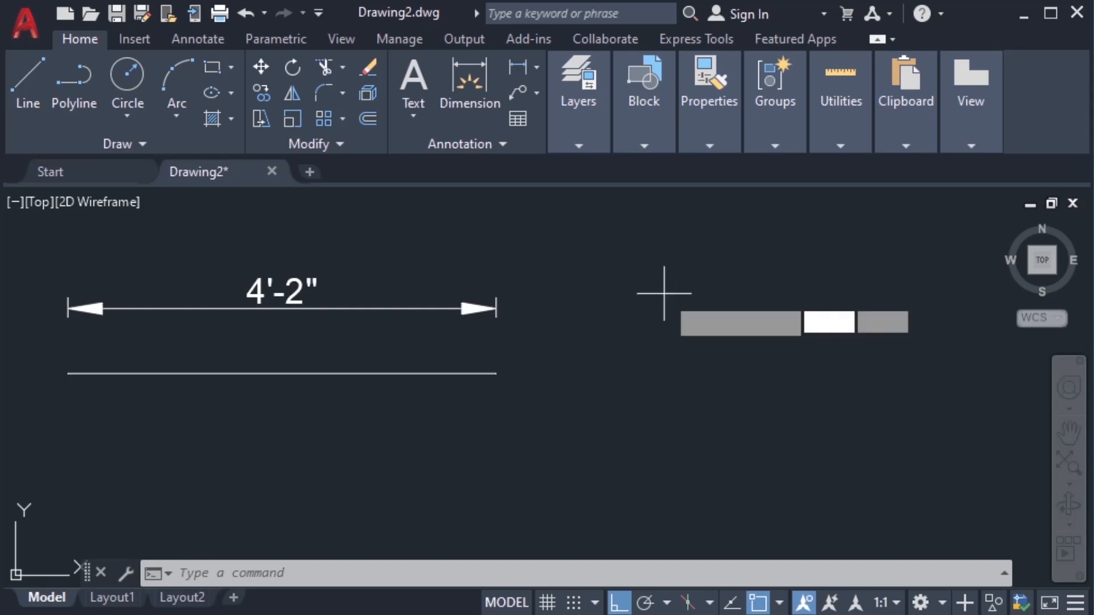
pyautogui.click(671, 298)
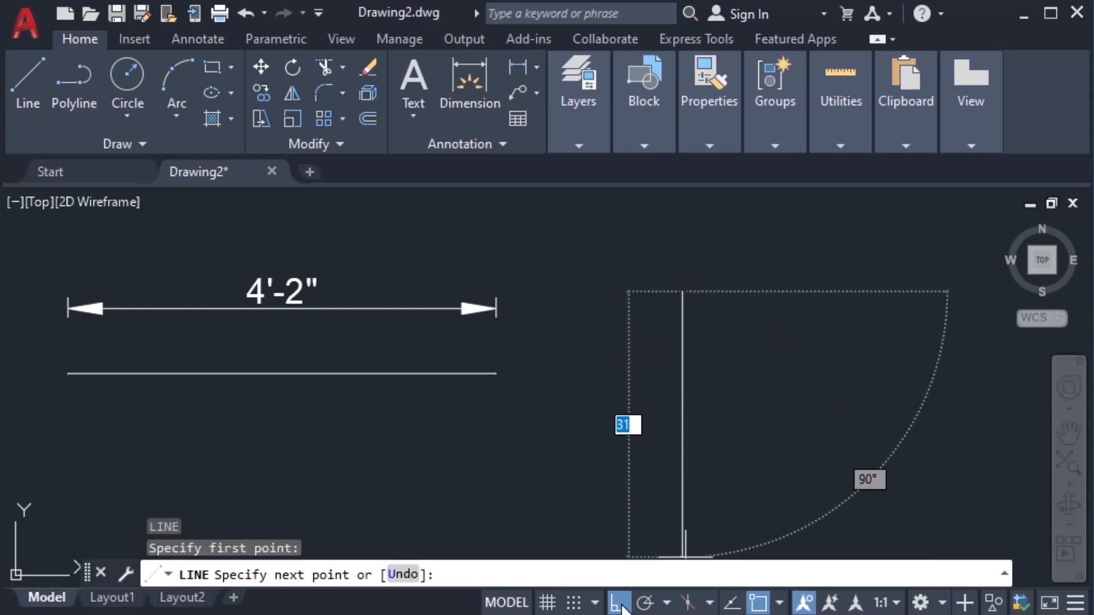
pyautogui.press('F8')
pyautogui.click(586, 402)
pyautogui.click(762, 460)
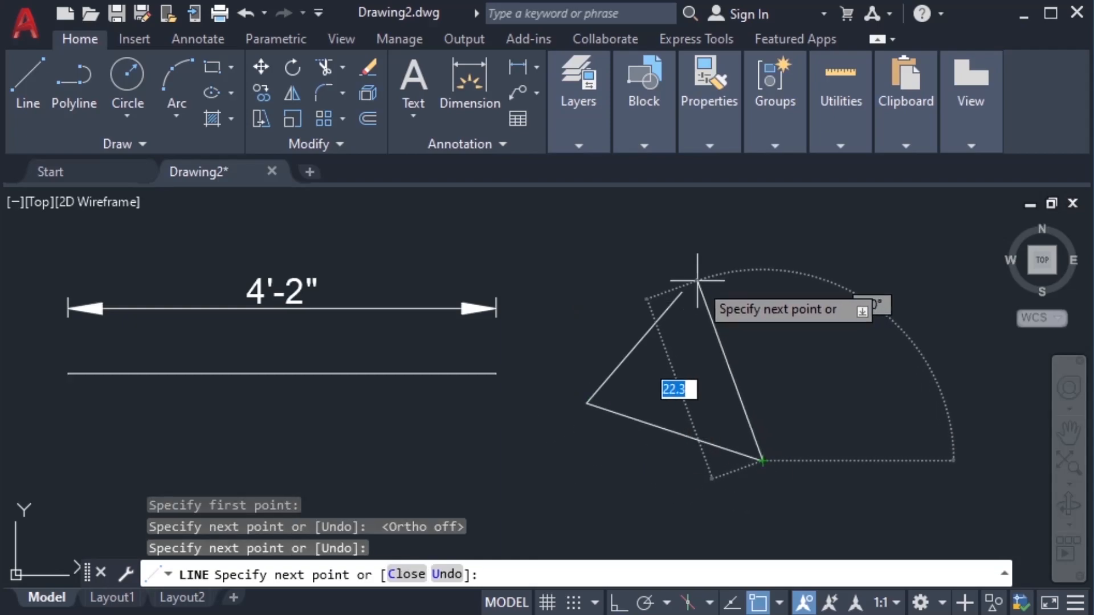
pyautogui.click(682, 292)
pyautogui.press('Escape')
pyautogui.scroll(2, 718, 386)
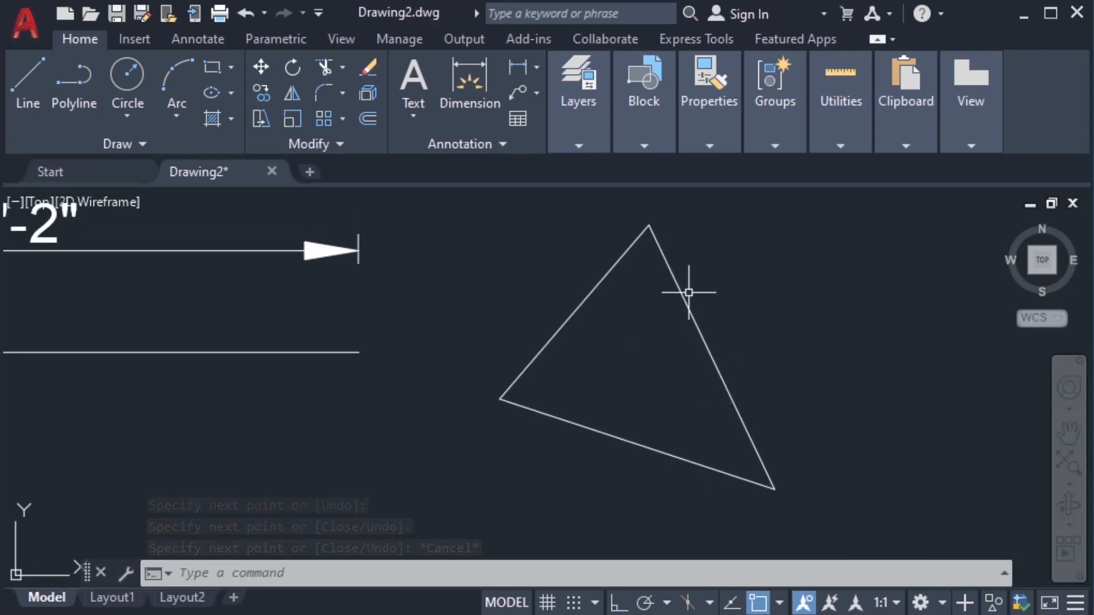
pyautogui.scroll(-2, 598, 432)
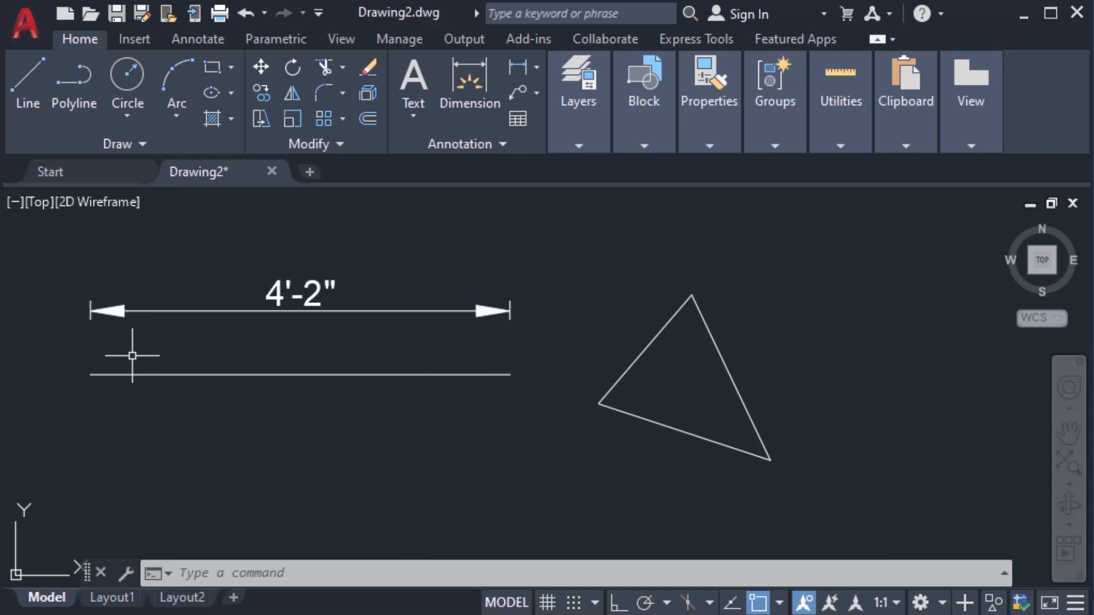
# - Try linear dimensions on the triangle's left sloping side and from its apex to the lower side
pyautogui.write('dli')
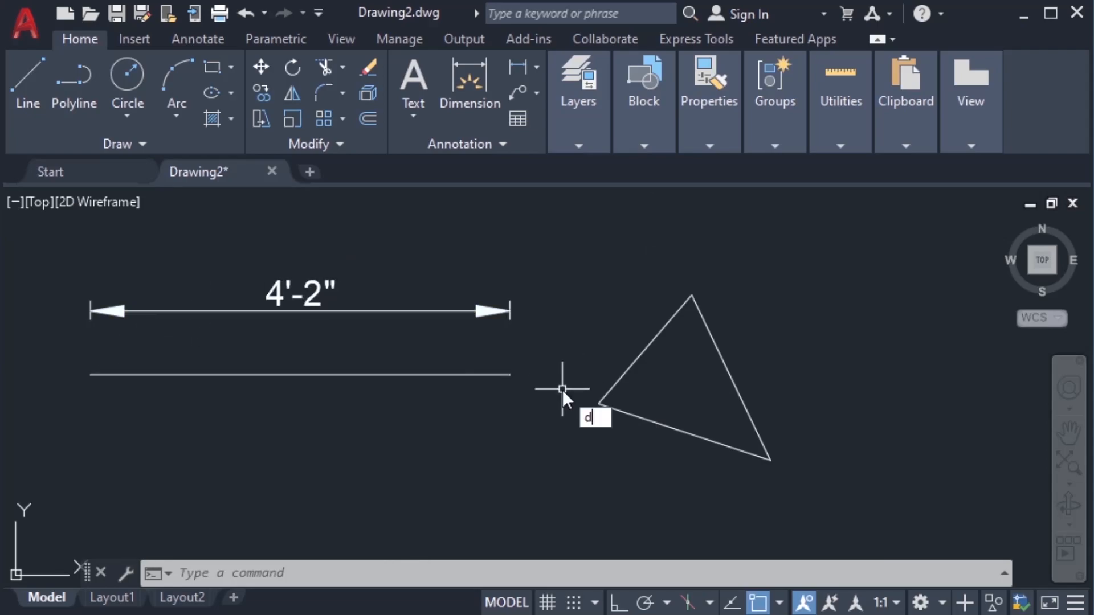
pyautogui.press('Return')
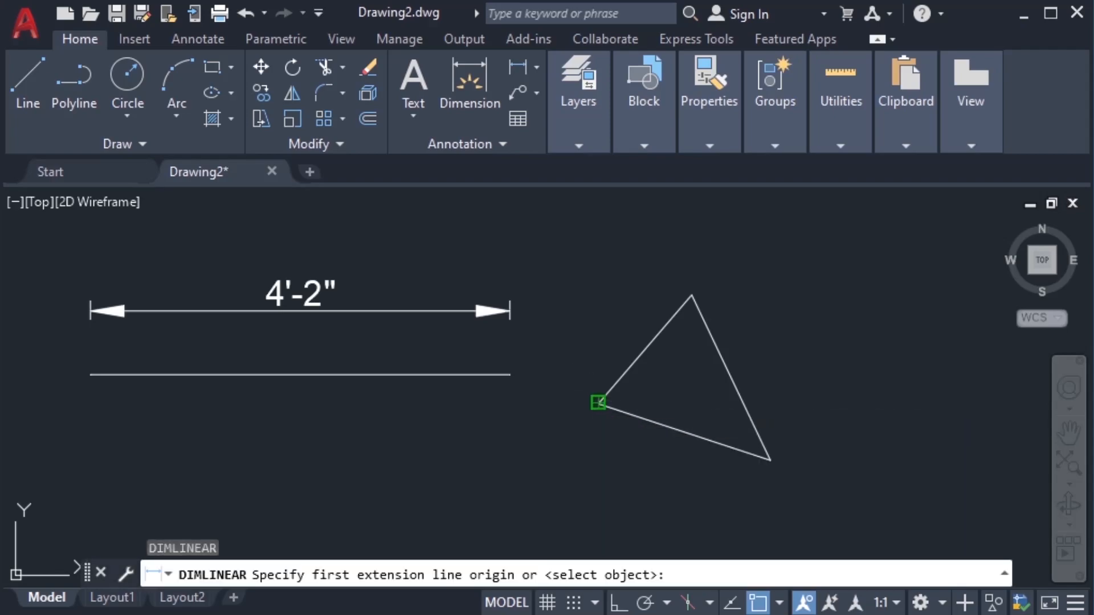
pyautogui.click(598, 404)
pyautogui.click(691, 295)
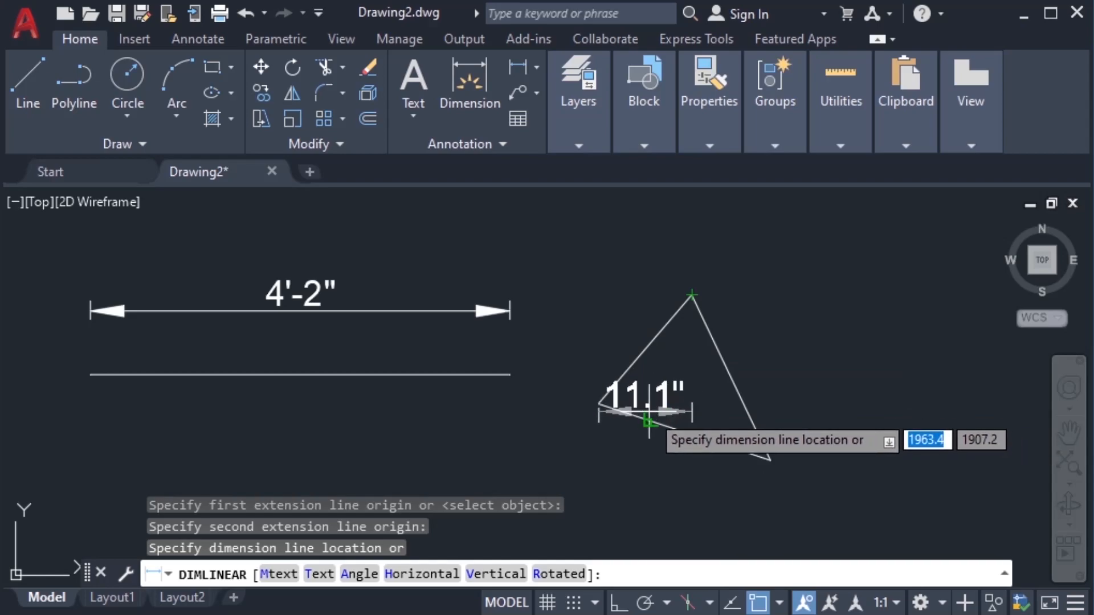
pyautogui.press('Escape')
pyautogui.press('Return')
pyautogui.click(691, 295)
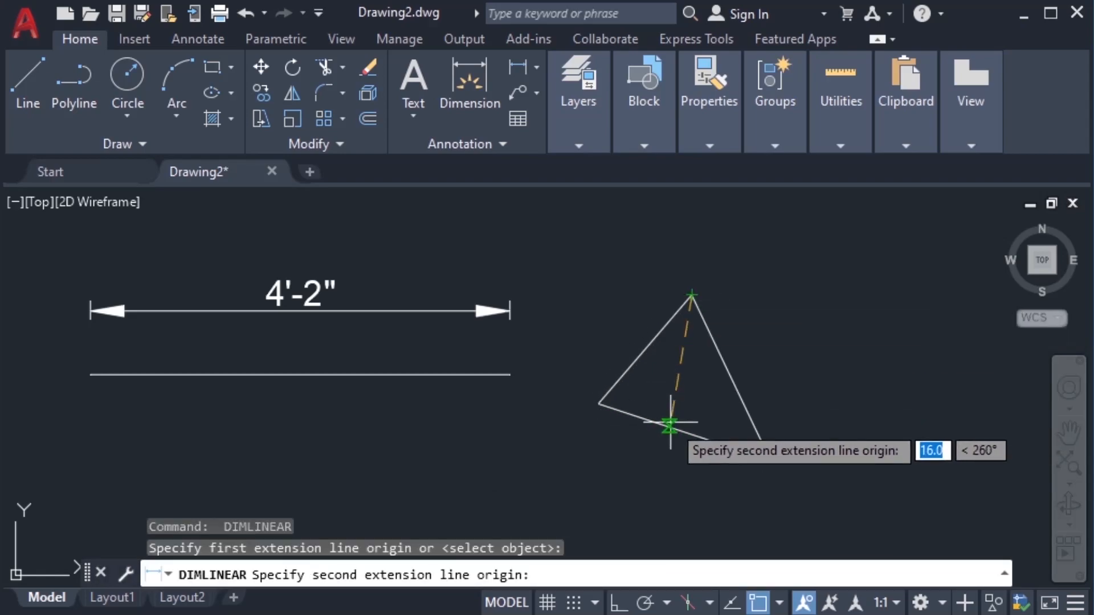
pyautogui.click(685, 431)
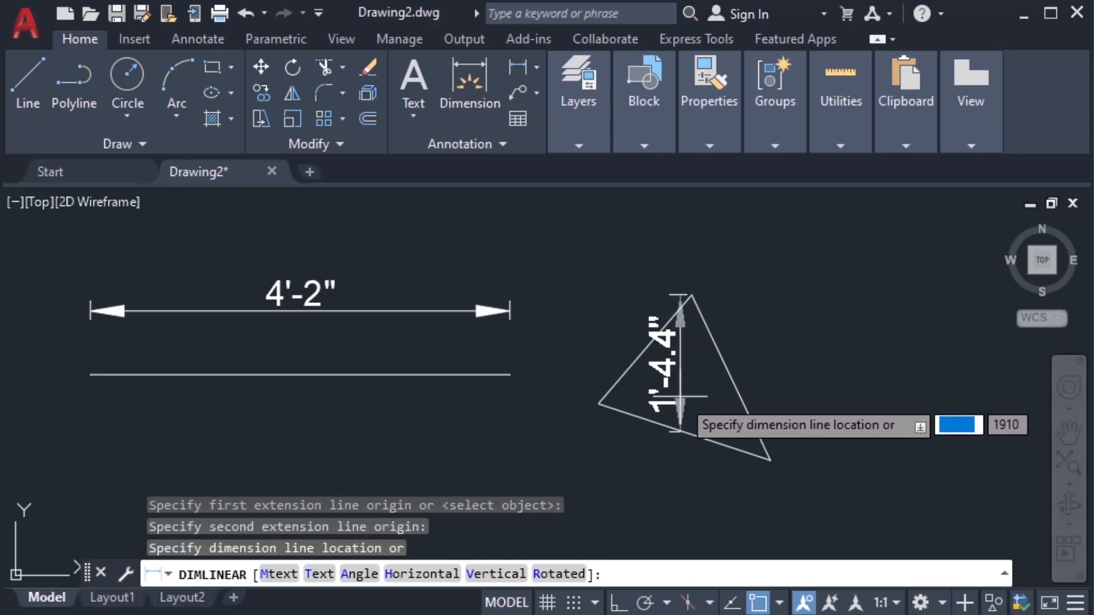
pyautogui.press('Escape')
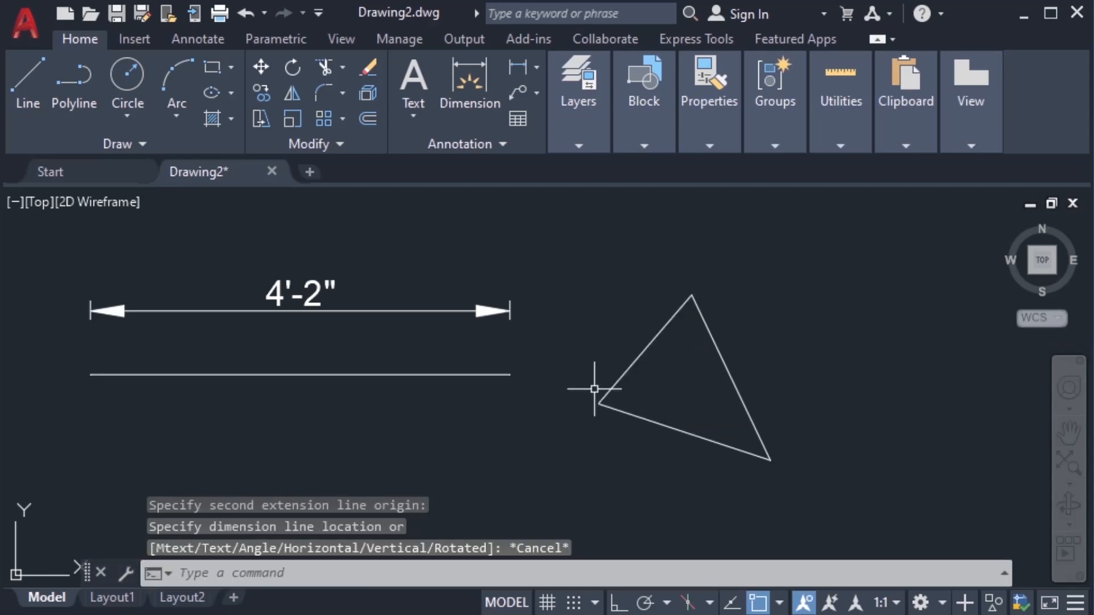
pyautogui.click(630, 366)
pyautogui.click(726, 367)
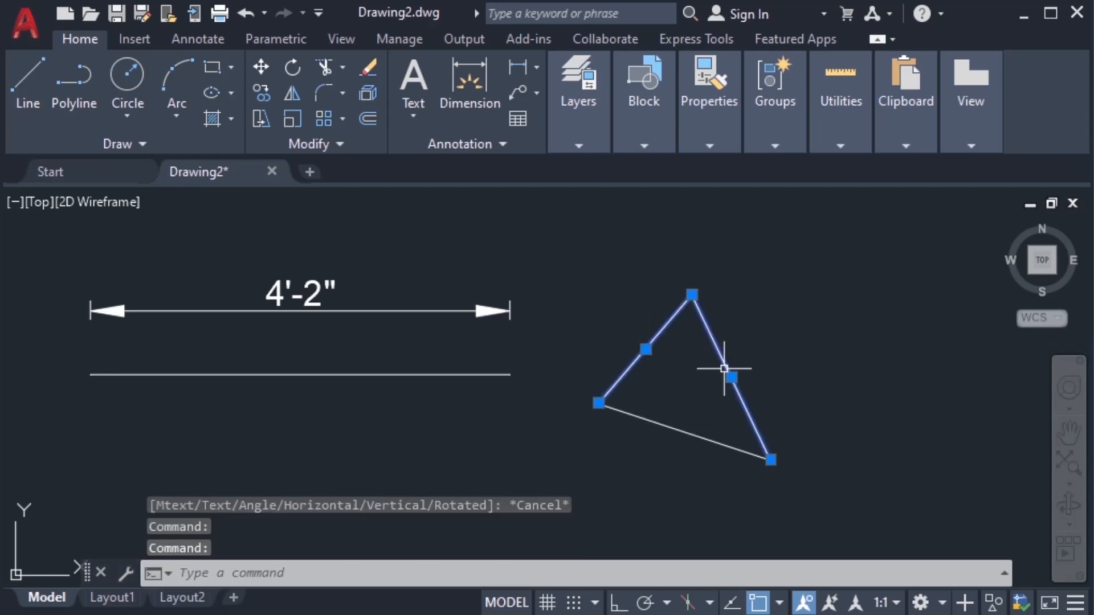
pyautogui.click(695, 435)
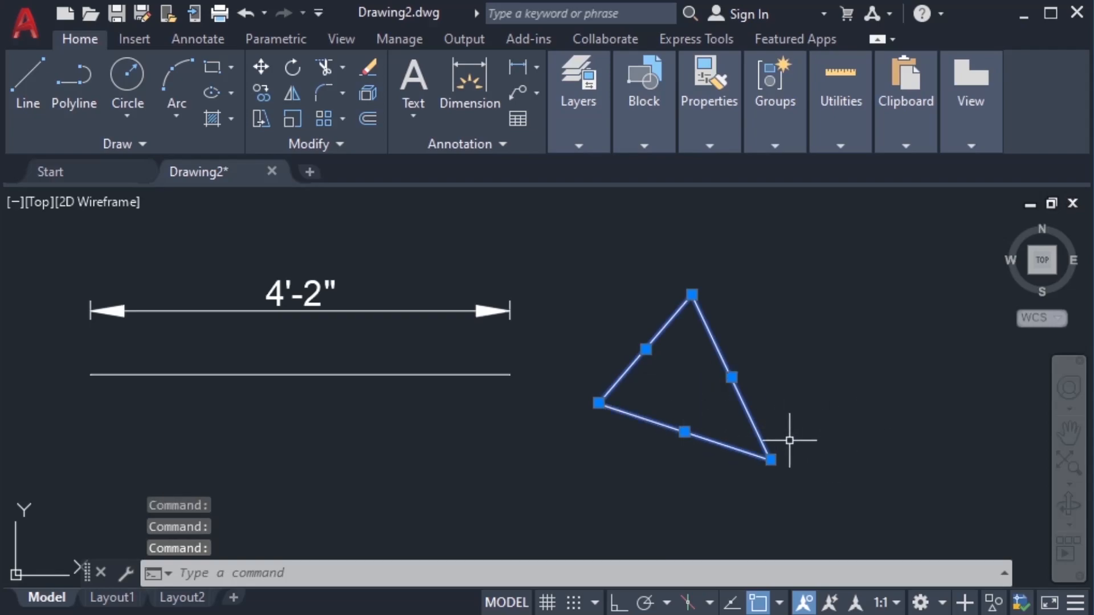
pyautogui.press('Escape')
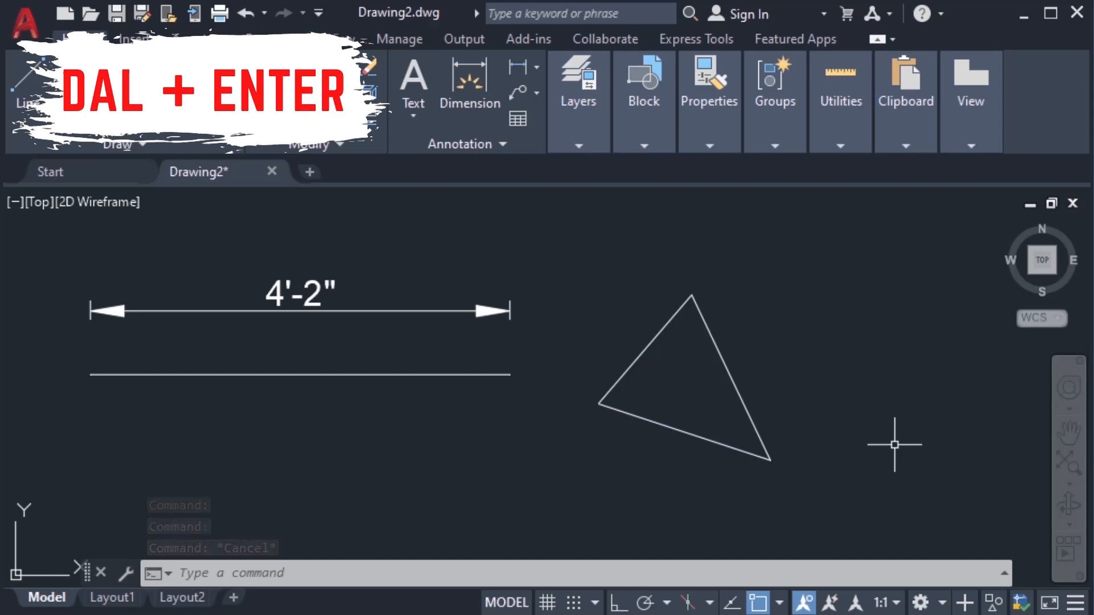
# - Add an aligned dimension to the triangle's left sloping side, placed outside the triangle
pyautogui.write('DAL')
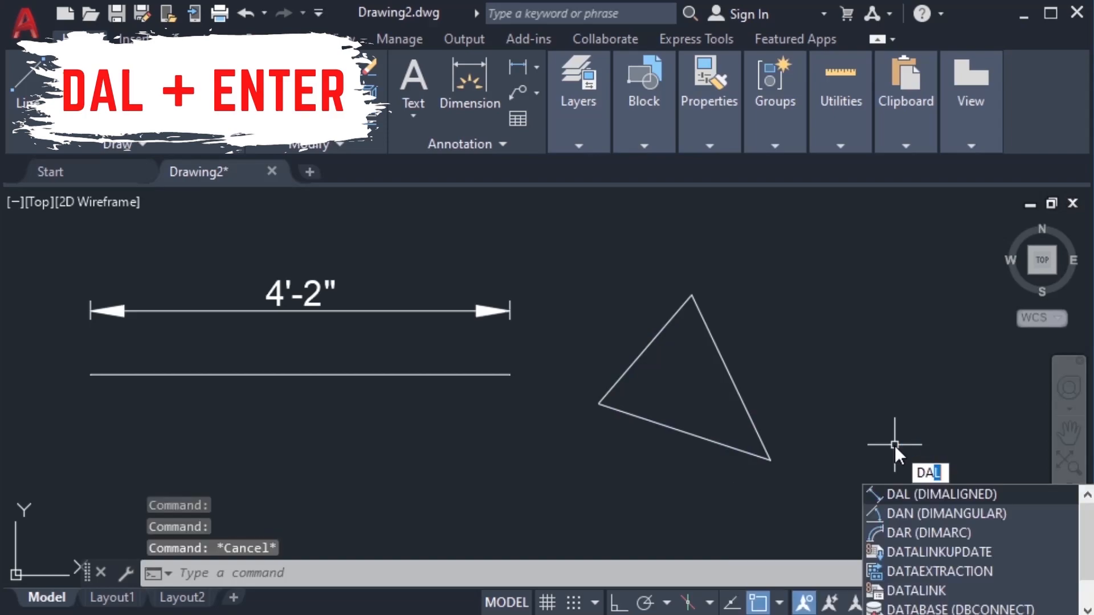
pyautogui.press('Return')
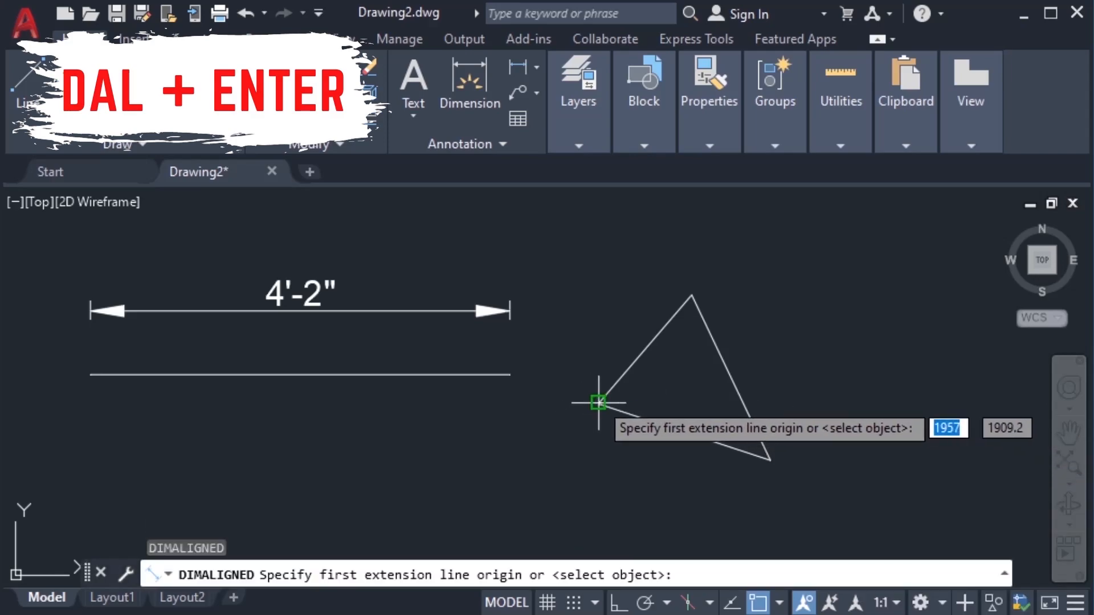
pyautogui.click(598, 401)
pyautogui.click(692, 295)
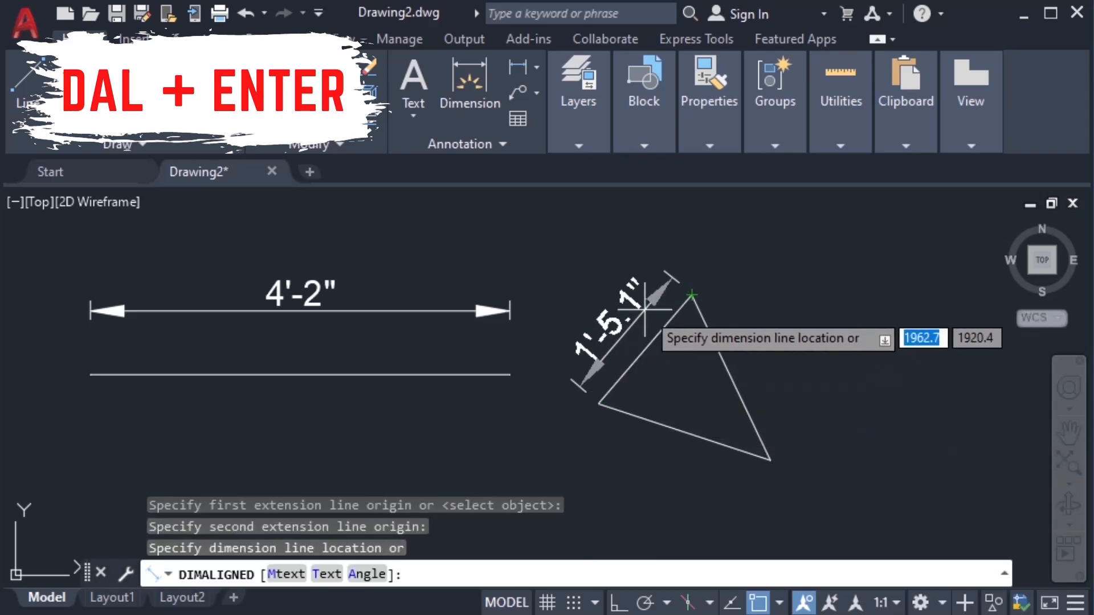
pyautogui.click(632, 302)
# - Add aligned dimensions outside the triangle's right side and below its lower side
pyautogui.press('Return')
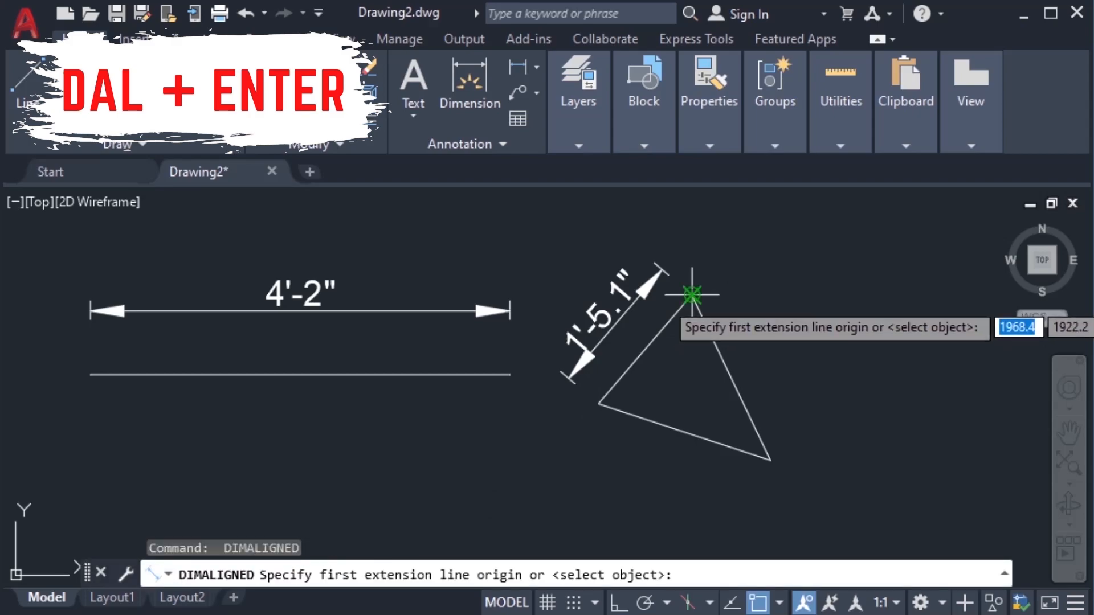
pyautogui.click(692, 295)
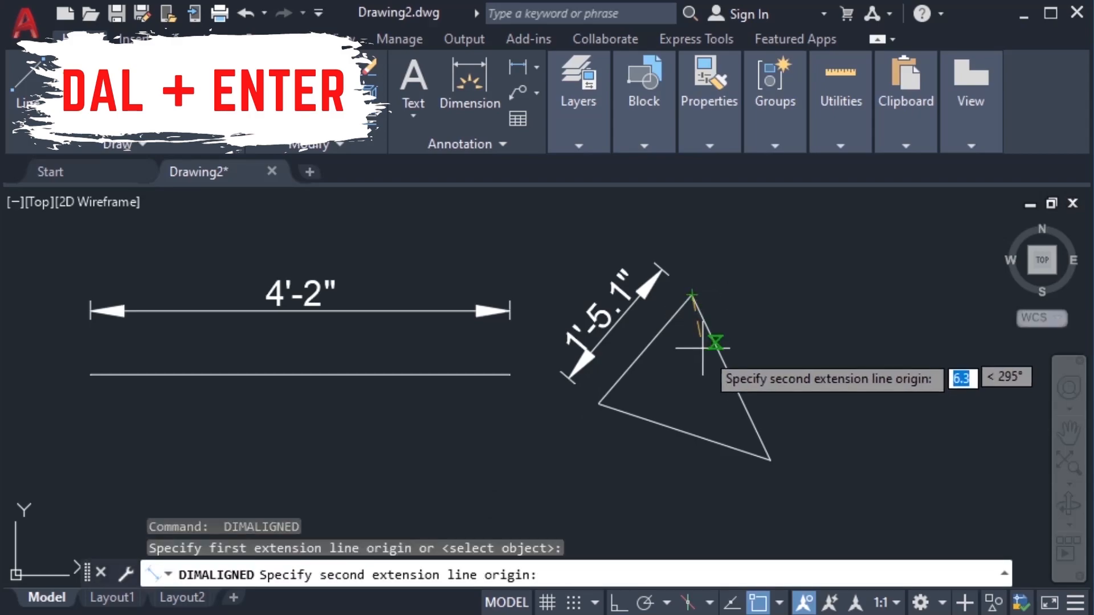
pyautogui.click(771, 458)
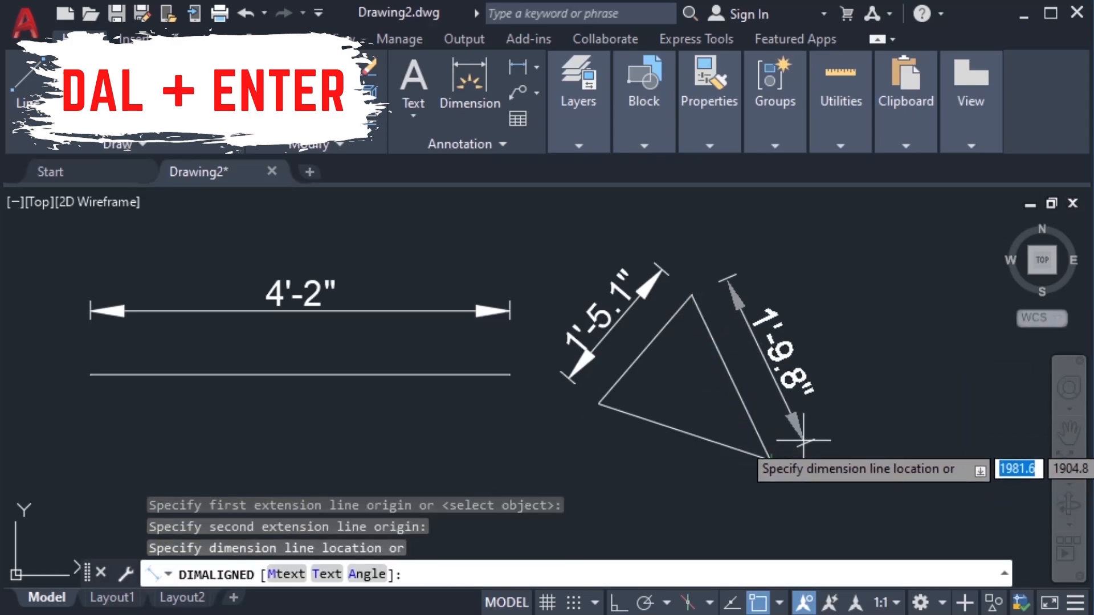
pyautogui.click(803, 440)
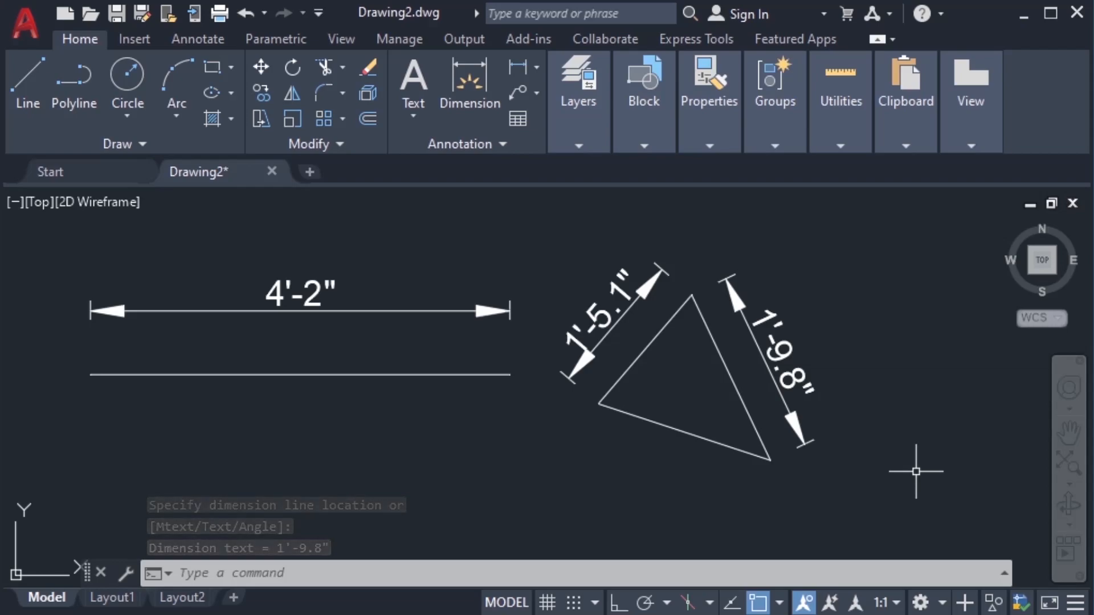
pyautogui.press('Return')
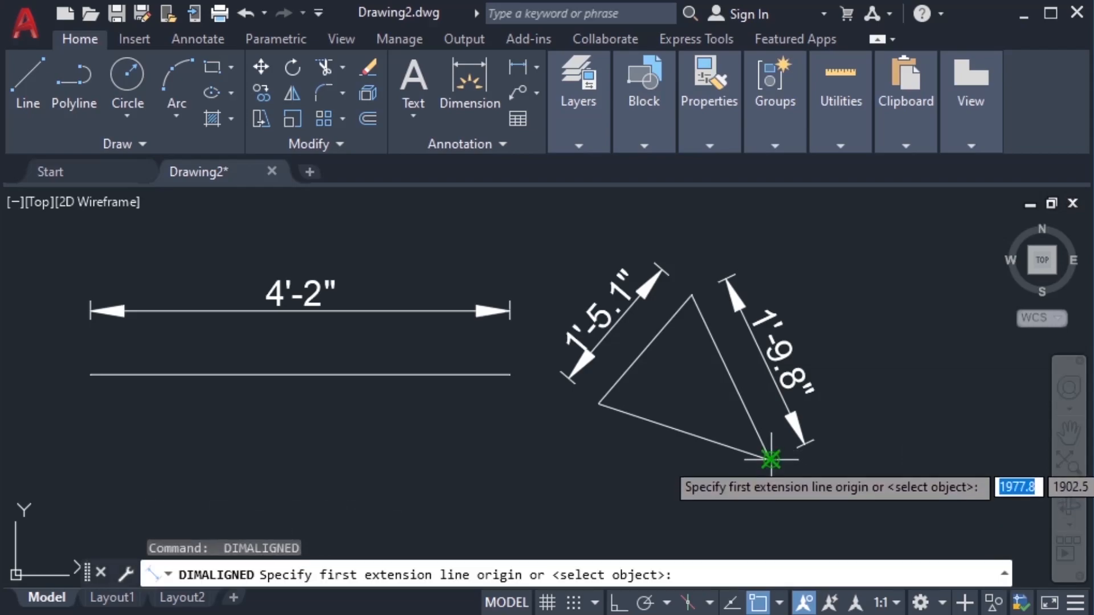
pyautogui.click(770, 459)
pyautogui.click(598, 403)
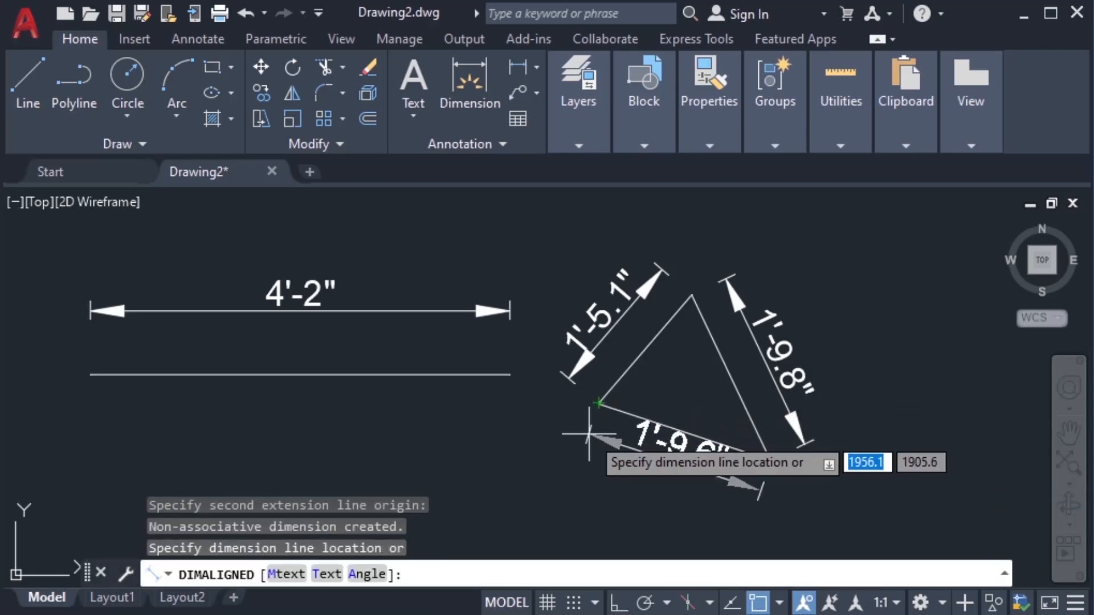
pyautogui.click(584, 461)
pyautogui.moveTo(934, 474); pyautogui.dragTo(935, 457, button='middle')
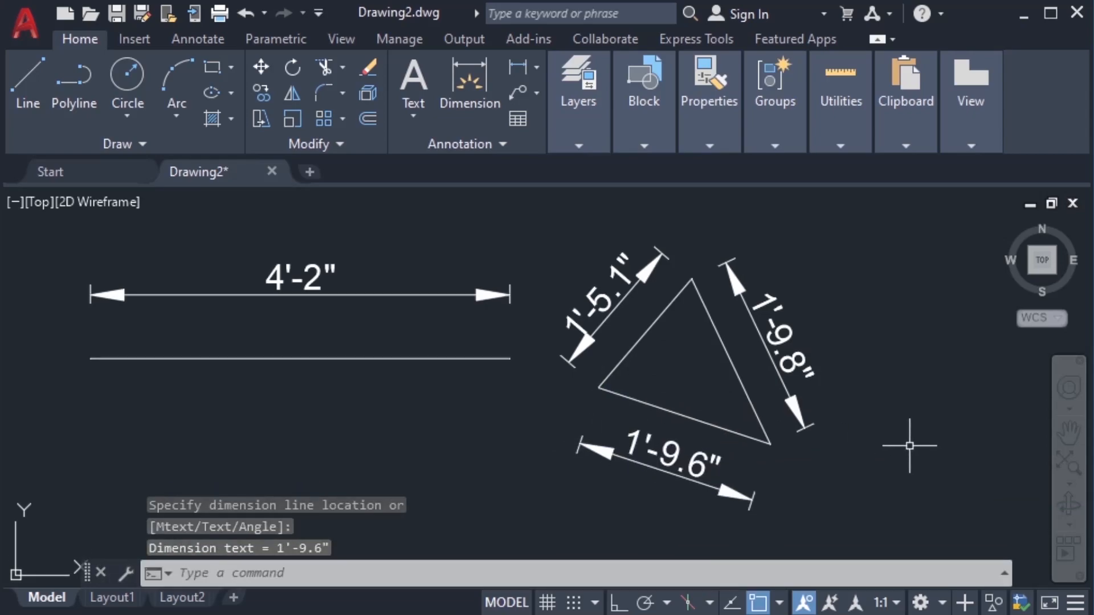
# - Delete all three aligned dimensions around the triangle
pyautogui.click(845, 435)
pyautogui.click(796, 364)
pyautogui.press('Delete')
pyautogui.click(648, 439)
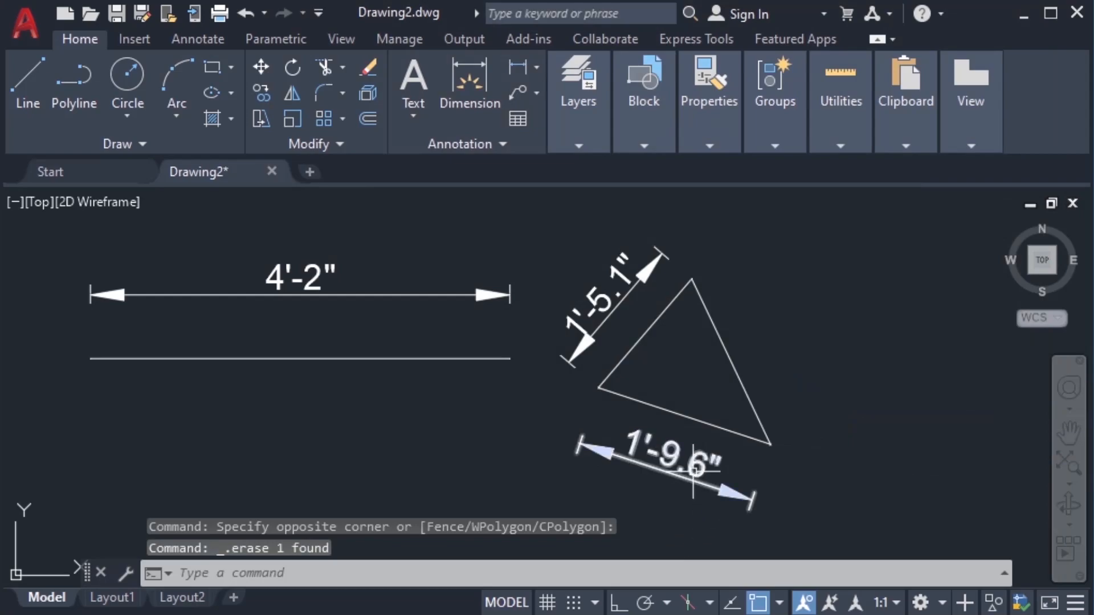
pyautogui.press('Delete')
pyautogui.click(621, 303)
pyautogui.press('Delete')
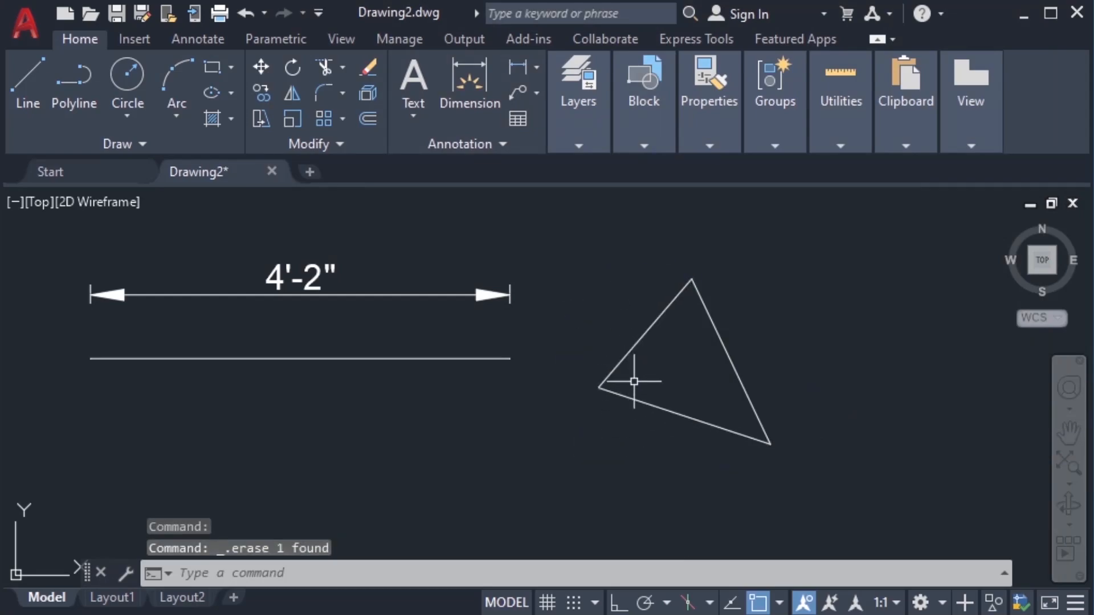
pyautogui.click(629, 354)
pyautogui.click(640, 401)
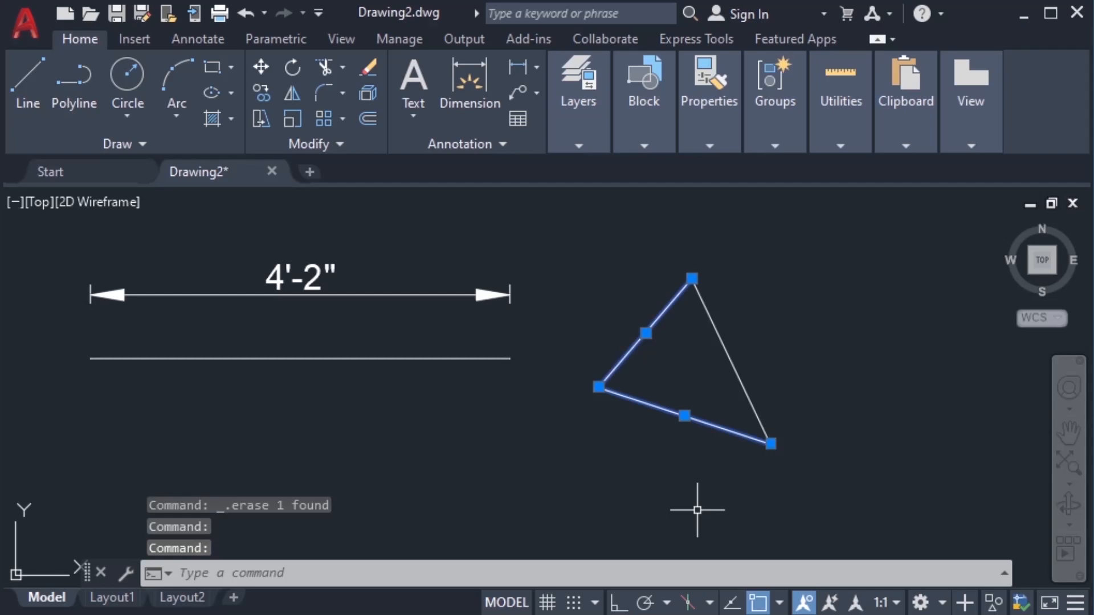
pyautogui.press('Escape')
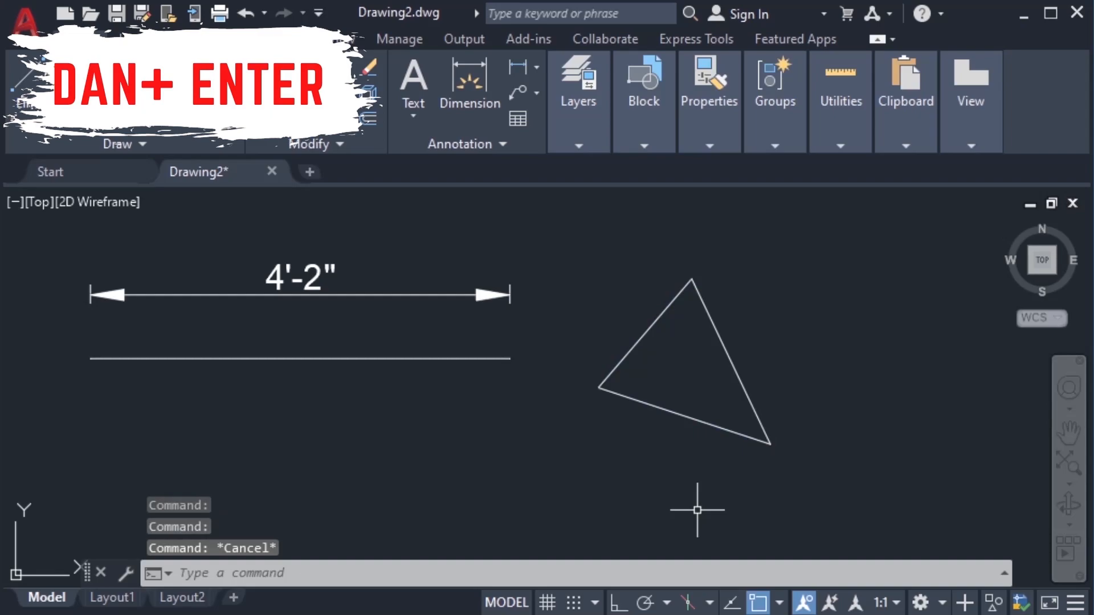
# - Add an angular dimension between the triangle's lower and left sides, with its arc inside the left corner
pyautogui.write('dan')
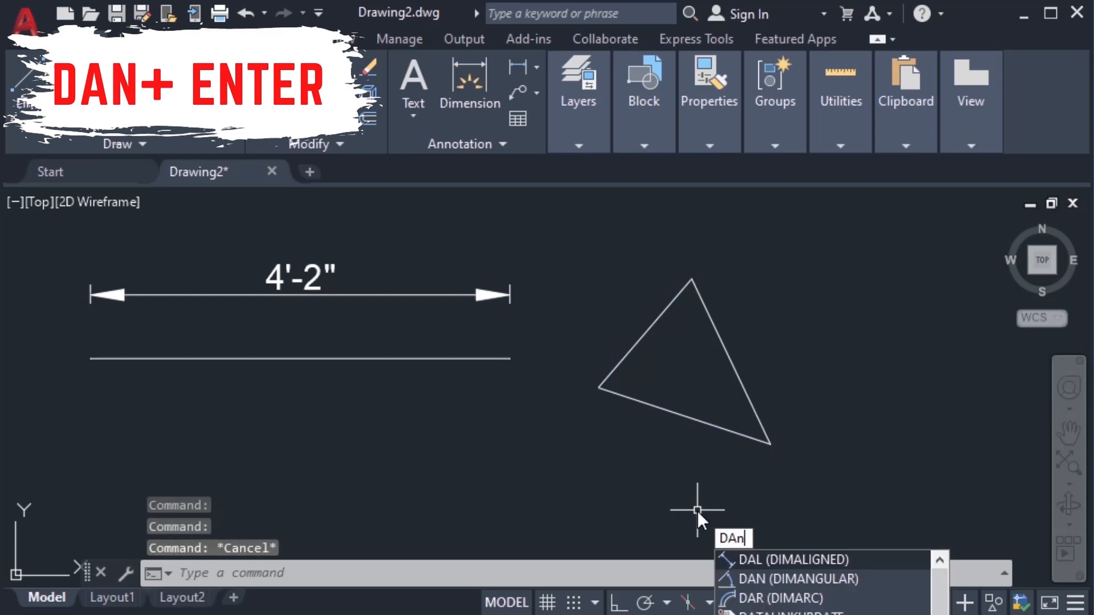
pyautogui.press('Return')
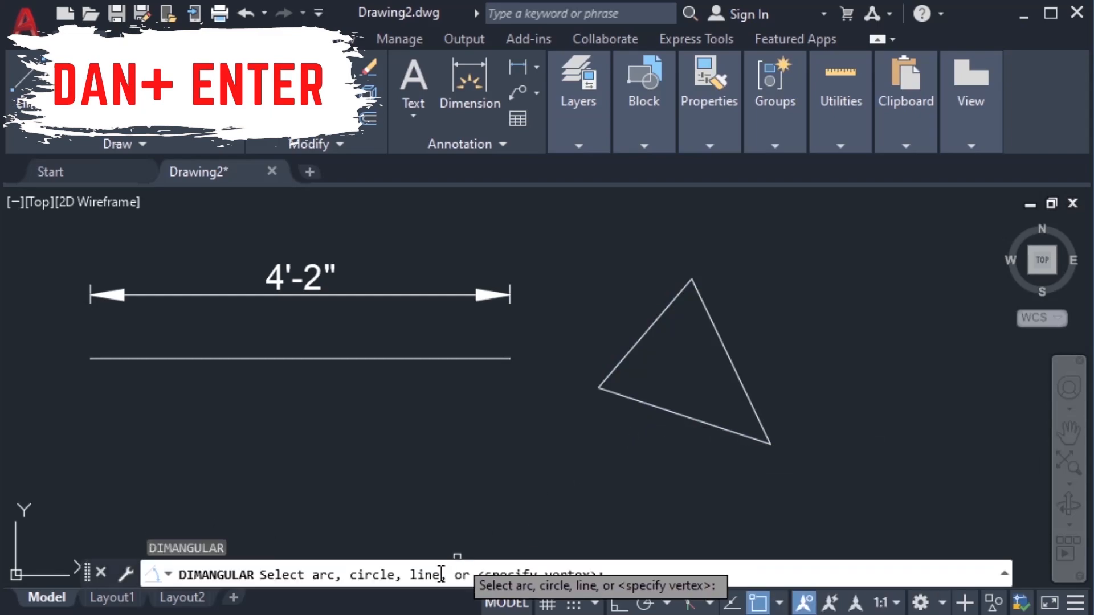
pyautogui.click(660, 407)
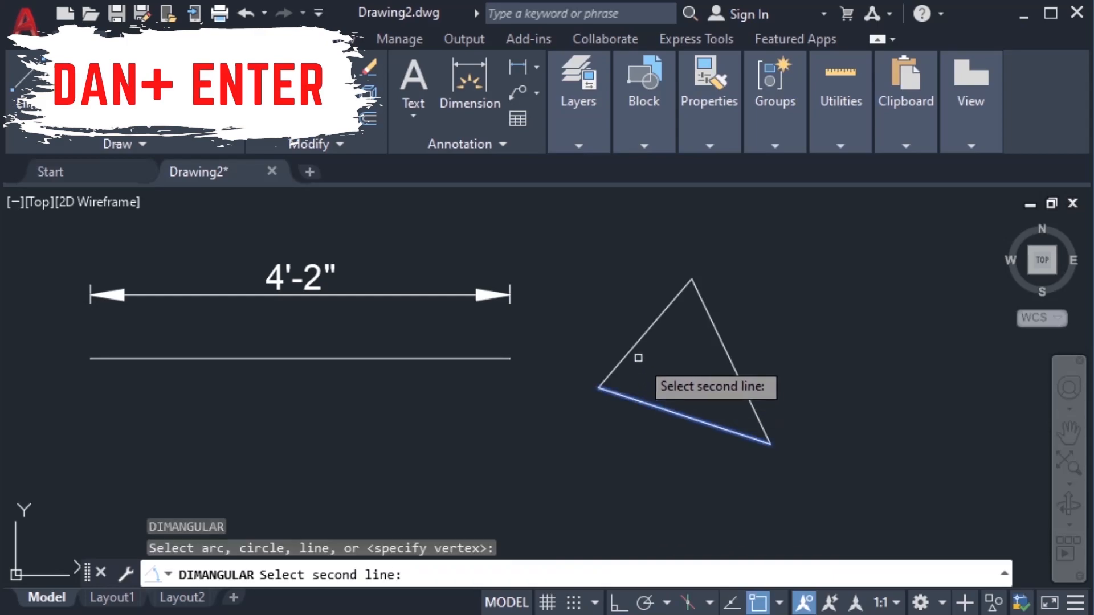
pyautogui.click(632, 348)
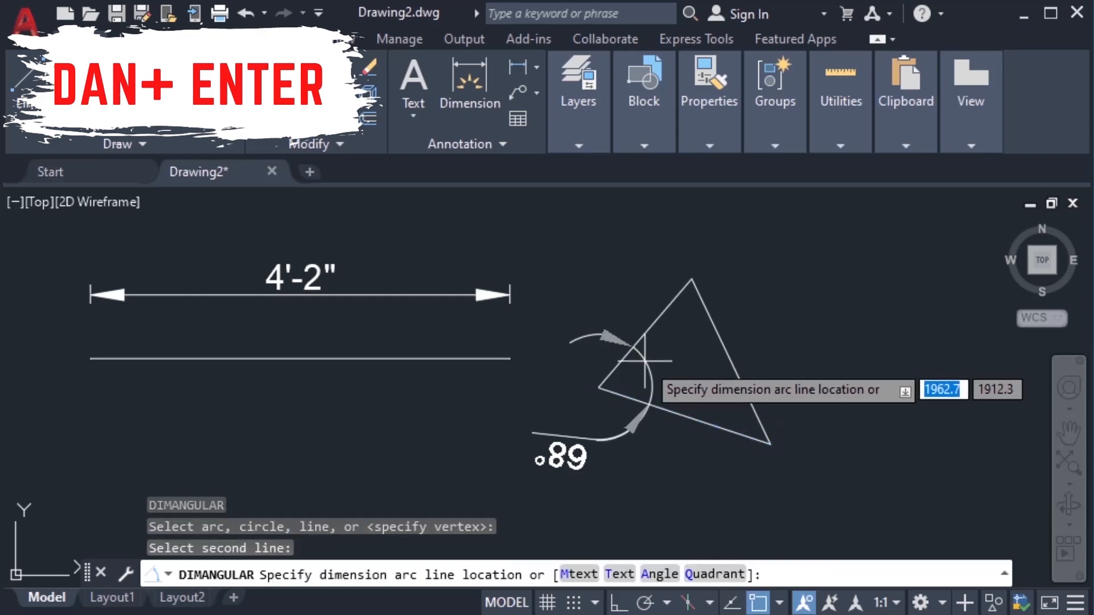
pyautogui.click(652, 373)
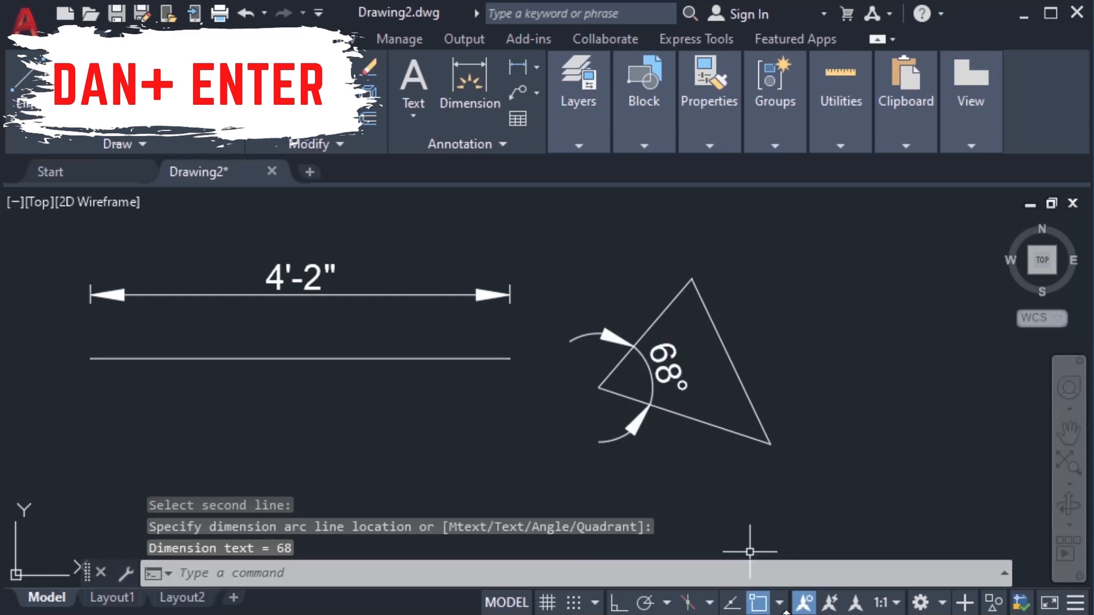
# - Add an angular dimension between the triangle's lower and right sides, with its arc close to the lower-right corner
pyautogui.press('Return')
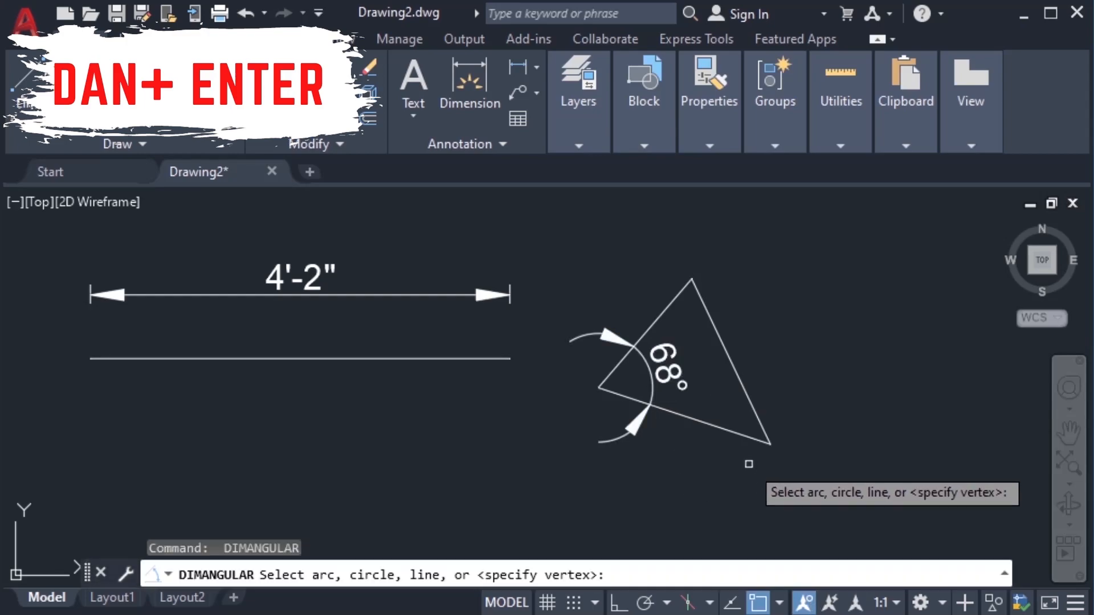
pyautogui.click(737, 435)
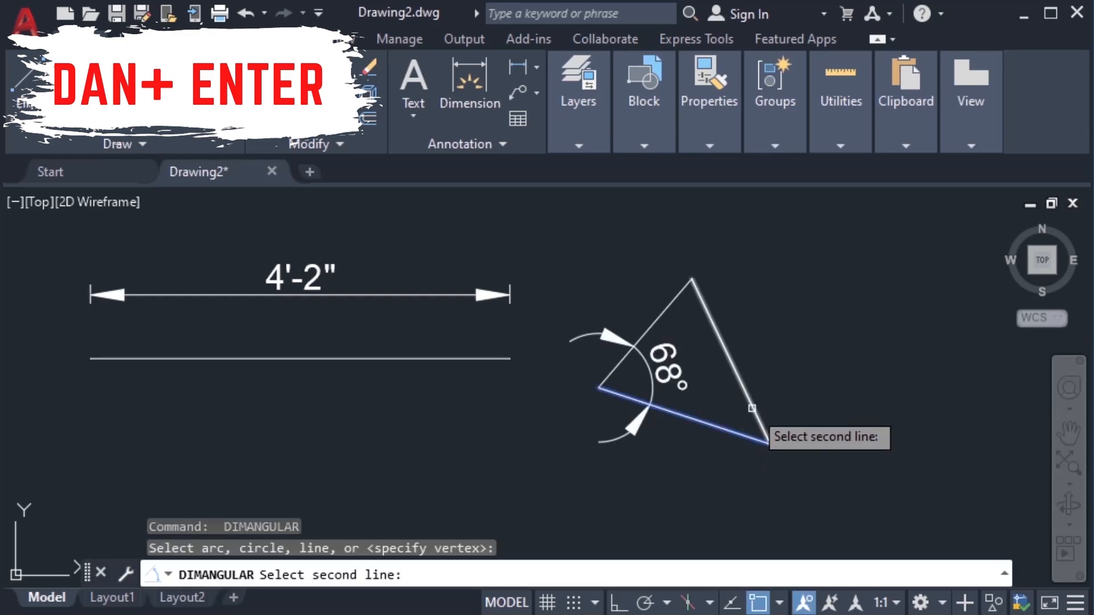
pyautogui.click(763, 424)
pyautogui.click(740, 420)
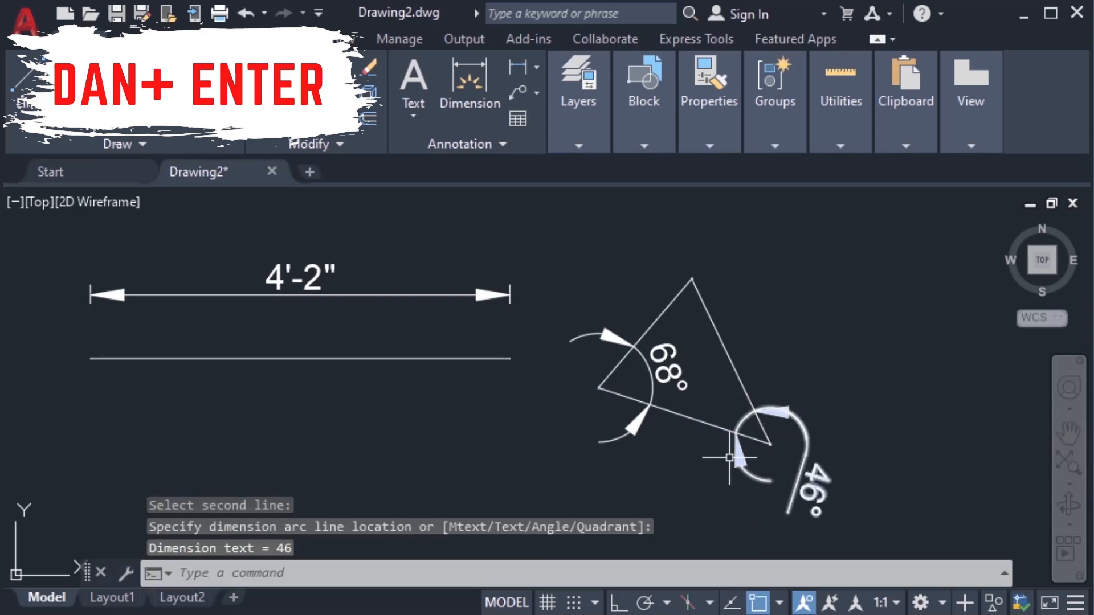
pyautogui.moveTo(855, 325); pyautogui.dragTo(832, 349, button='middle')
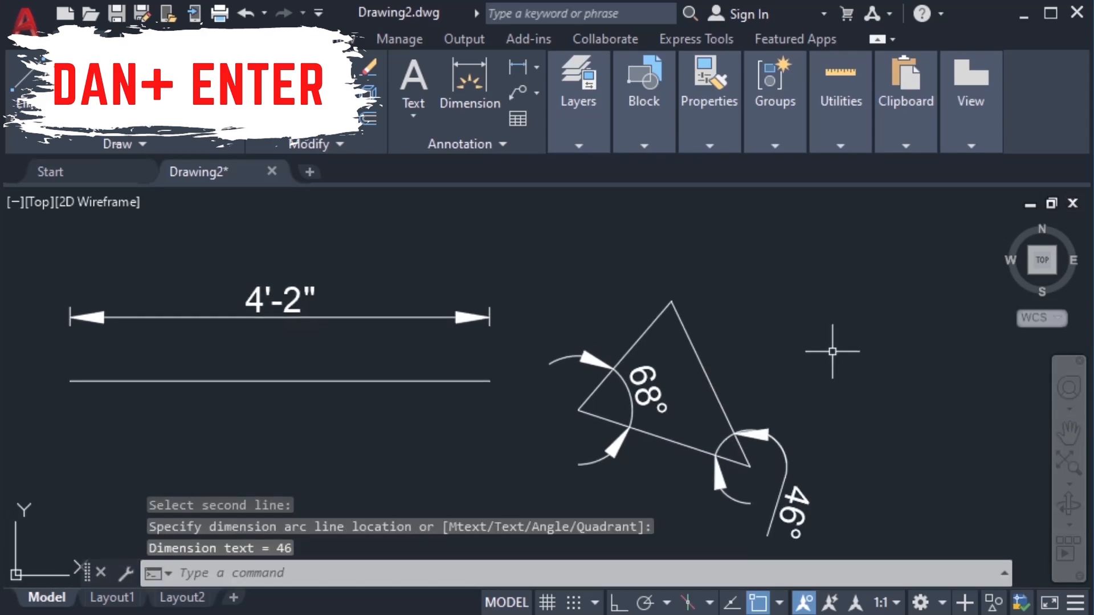
# - Add an angular dimension at the triangle's apex between its right and left sides, placing the arc just outside the right side
pyautogui.press('Return')
pyautogui.click(696, 356)
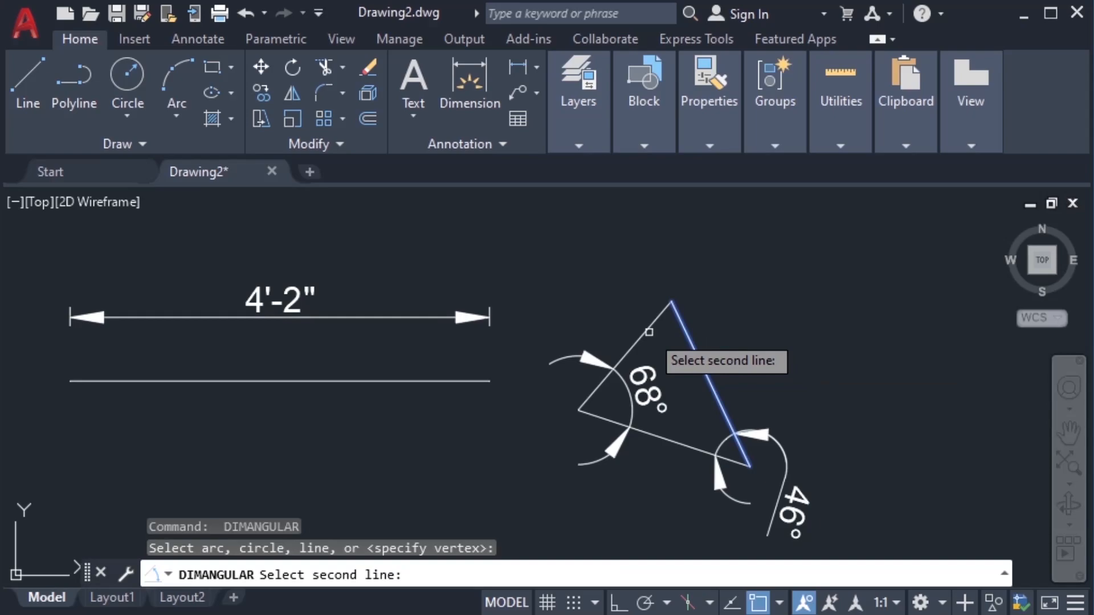
pyautogui.click(643, 334)
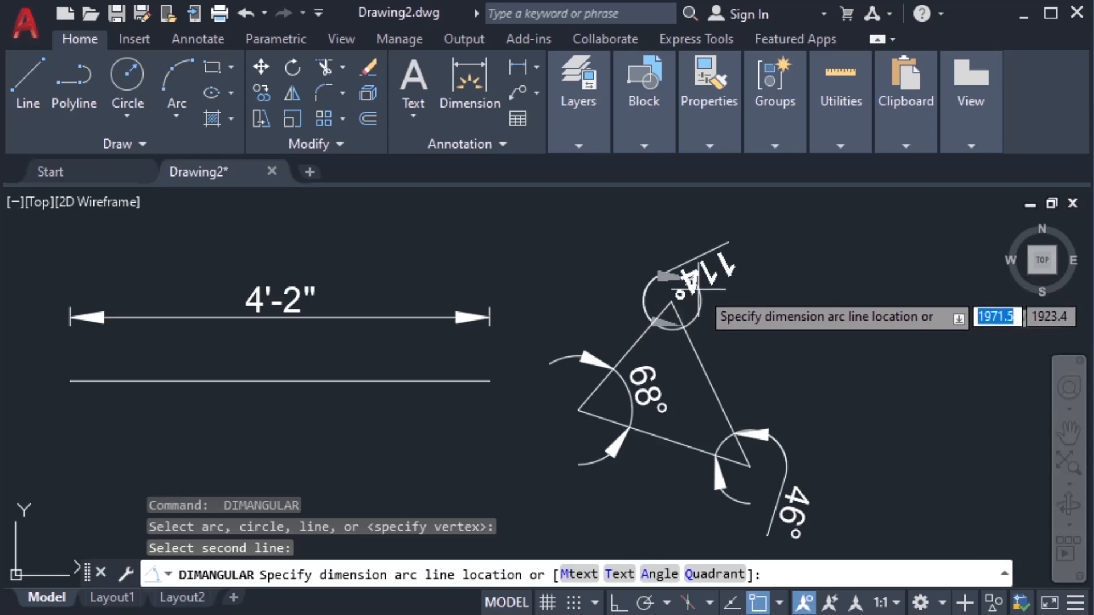
pyautogui.click(691, 342)
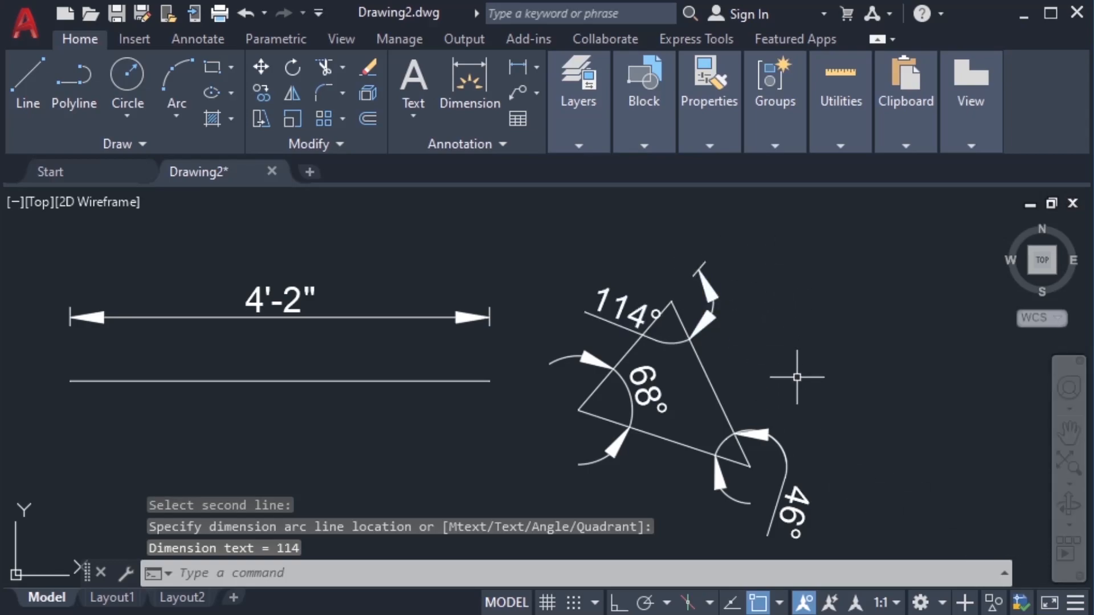
# - Undo the last view changes and the last dimension style change
pyautogui.press('Escape')
pyautogui.hotkey('ctrl', 'z')
pyautogui.hotkey('ctrl', 'z')
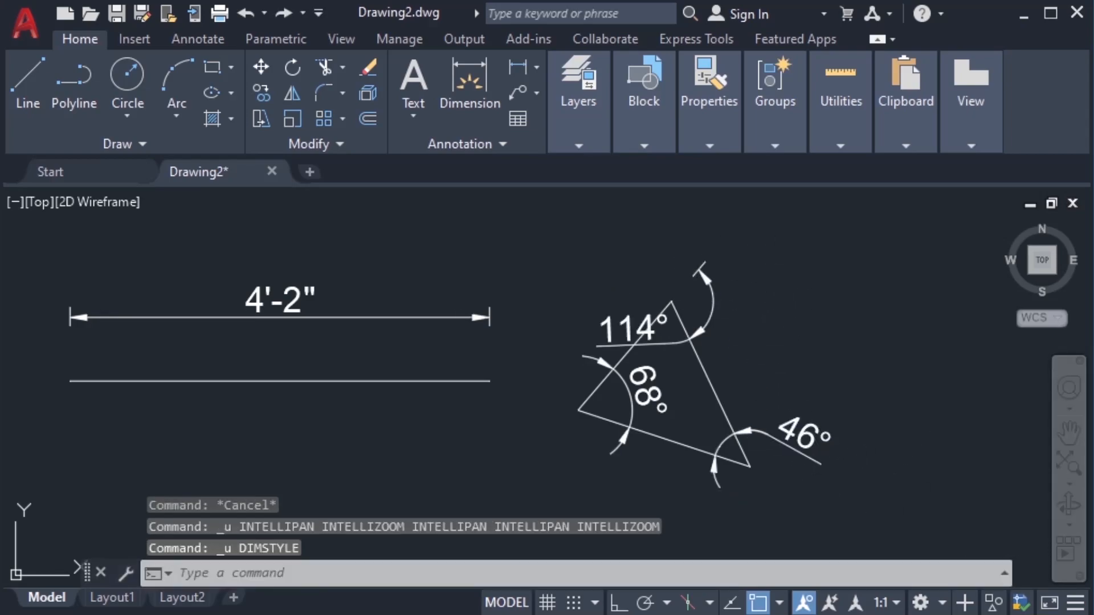
pyautogui.click(808, 437)
pyautogui.click(632, 400)
pyautogui.click(621, 340)
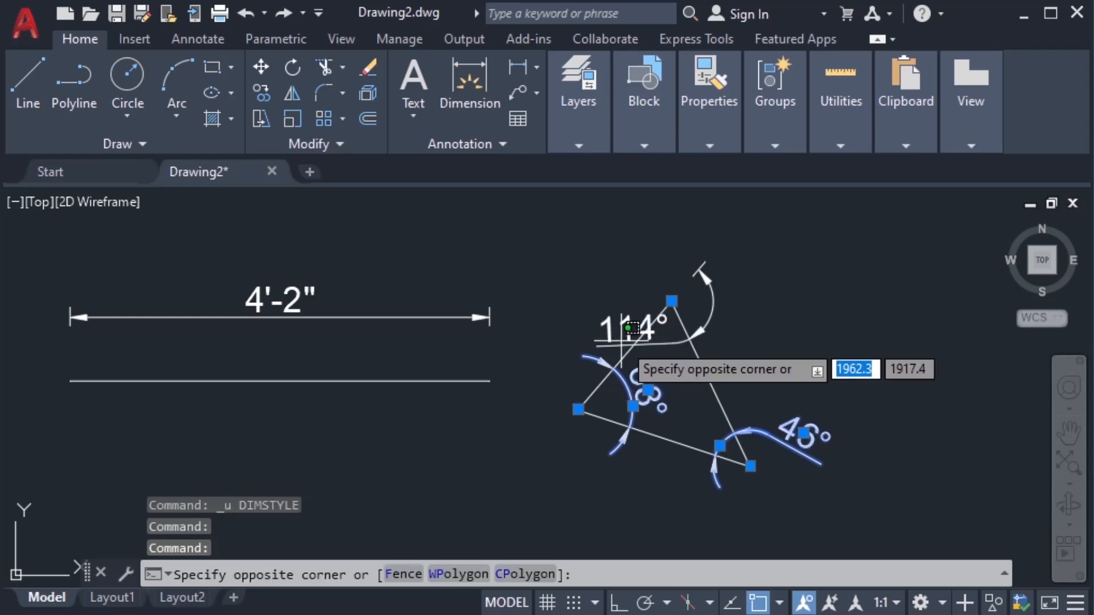
pyautogui.click(629, 327)
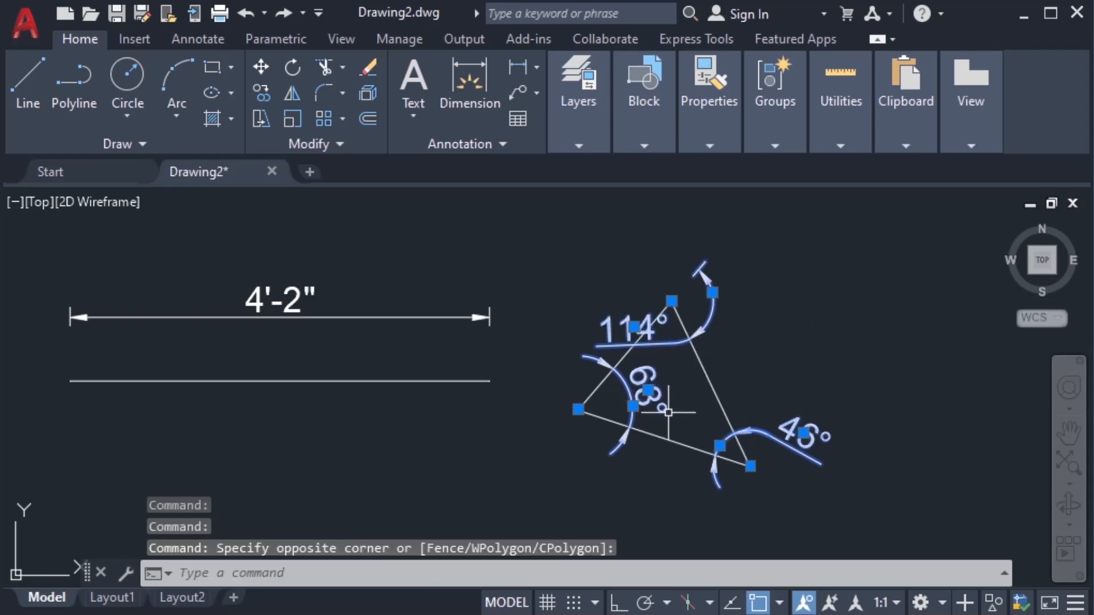
pyautogui.press('Escape')
# - Set the ISO-25 dimension style's text height to 1.5 and make the style current
pyautogui.write('D')
pyautogui.press('Return')
pyautogui.click(772, 273)
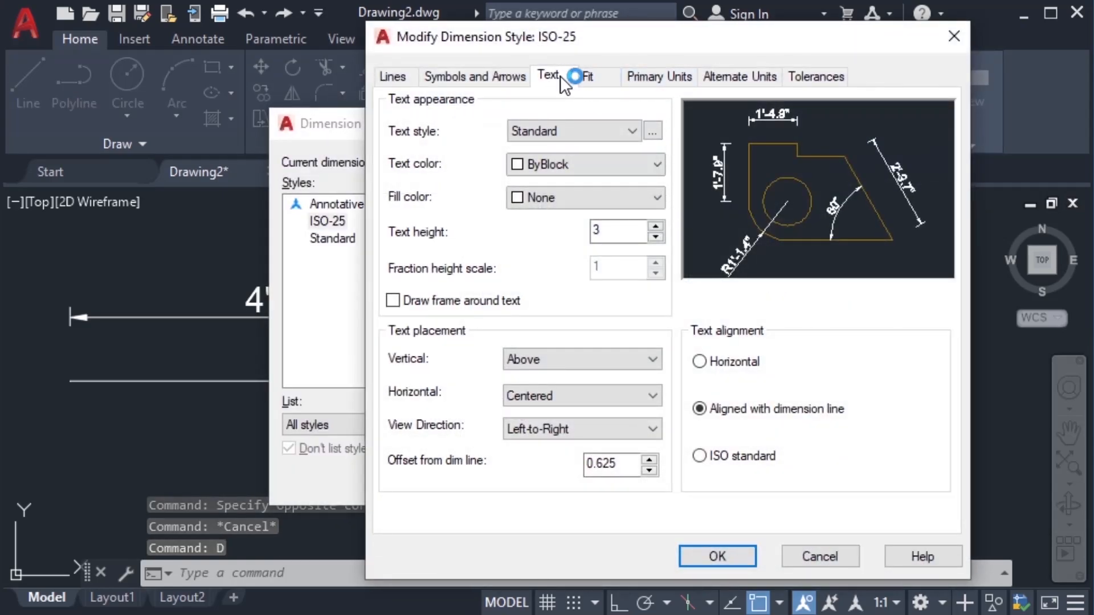
pyautogui.moveTo(638, 222); pyautogui.dragTo(579, 232)
pyautogui.write('1.5')
pyautogui.click(736, 562)
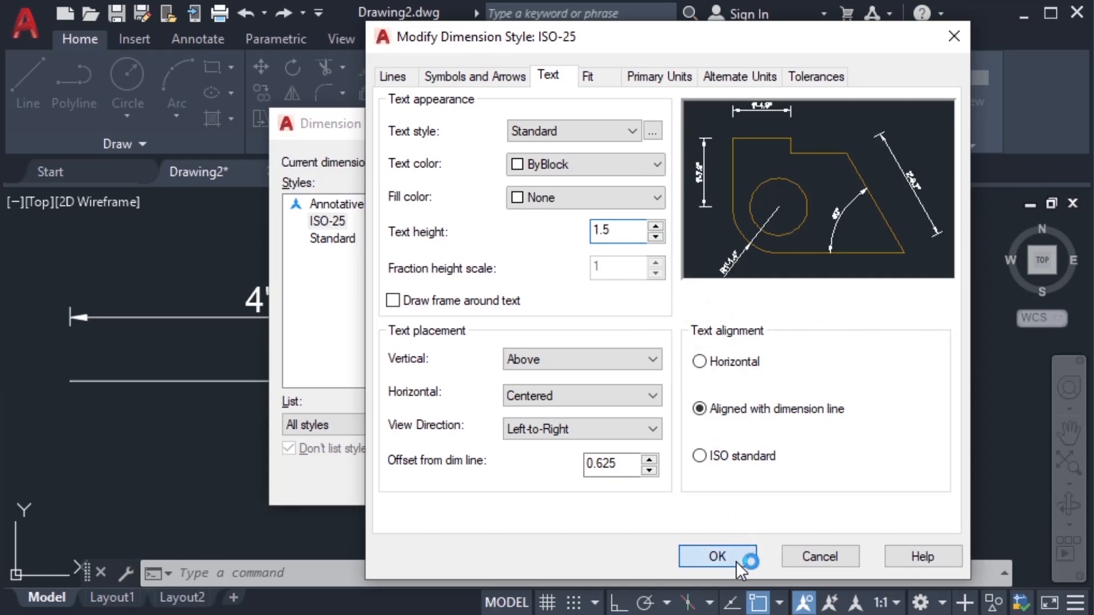
pyautogui.click(770, 208)
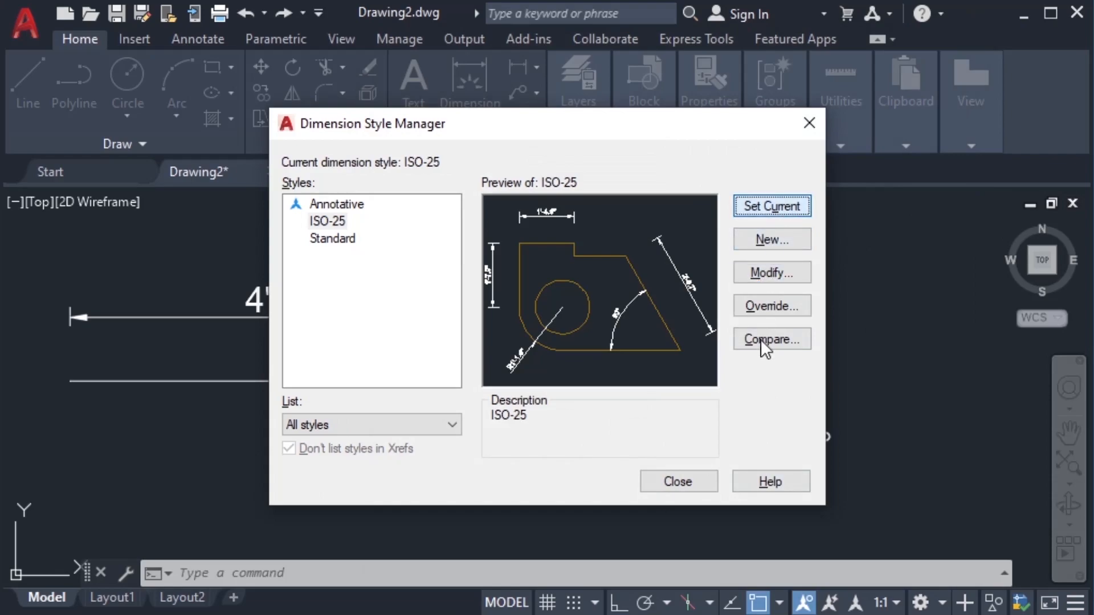
pyautogui.click(707, 477)
# - Examine the angular dimensions at the triangle's three corners and look over the available dimension types
pyautogui.scroll(2, 805, 434)
pyautogui.moveTo(825, 382); pyautogui.dragTo(830, 403, button='middle')
pyautogui.scroll(2, 521, 481)
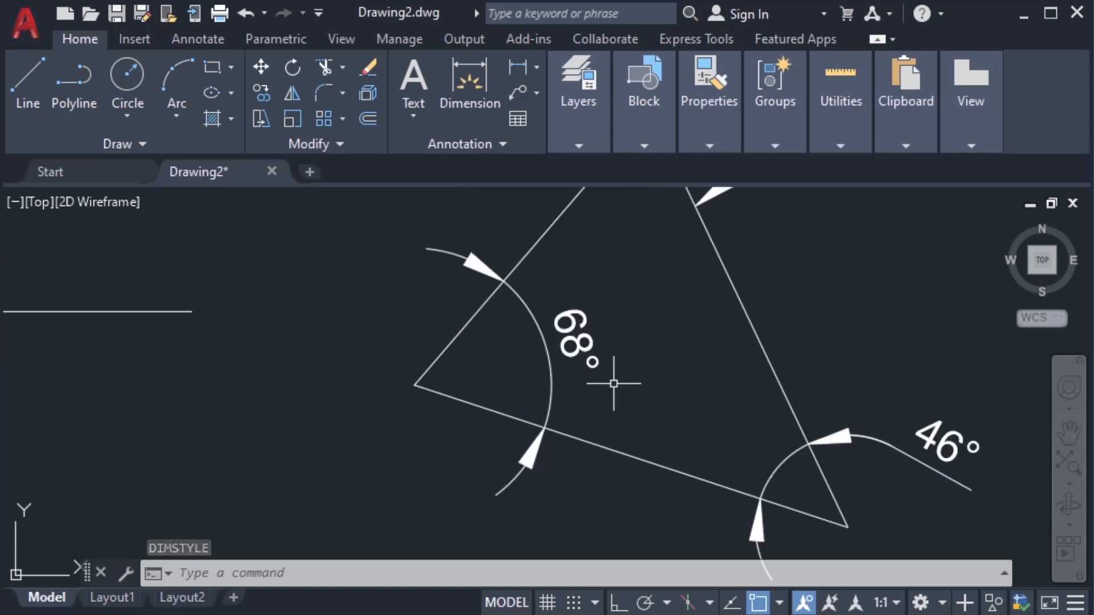
pyautogui.moveTo(614, 384); pyautogui.dragTo(615, 410, button='middle')
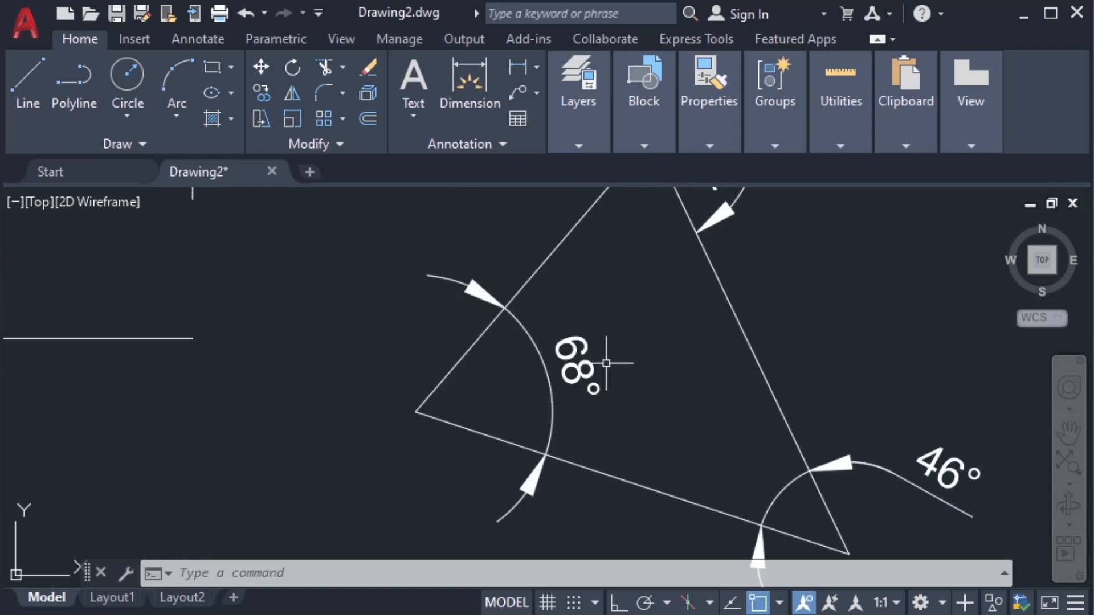
pyautogui.scroll(-2, 595, 376)
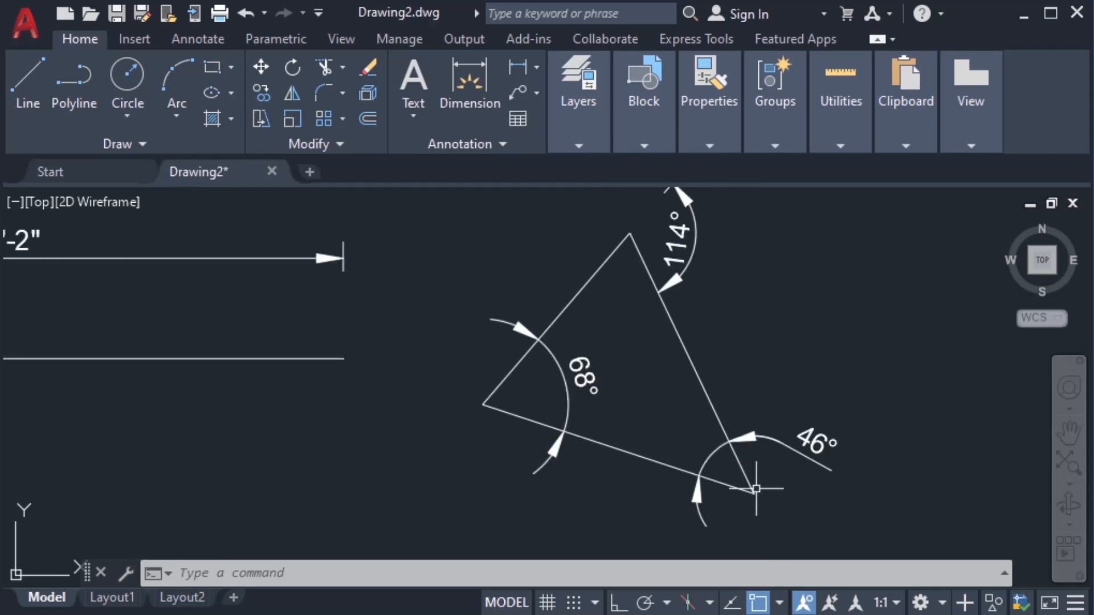
pyautogui.scroll(2, 760, 491)
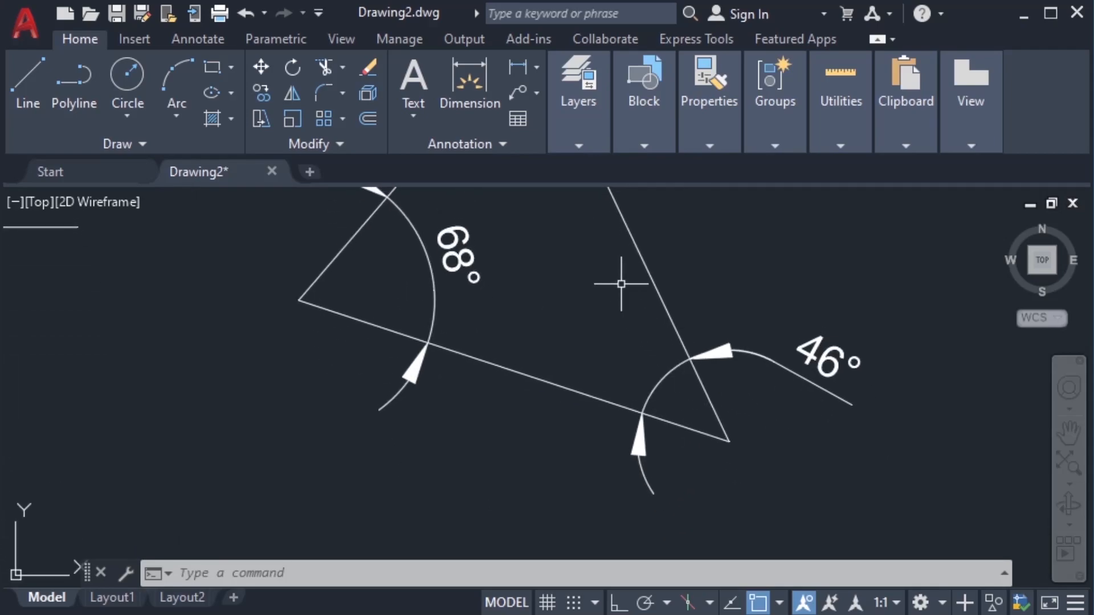
pyautogui.scroll(-2, 621, 283)
pyautogui.moveTo(623, 298); pyautogui.dragTo(642, 398, button='middle')
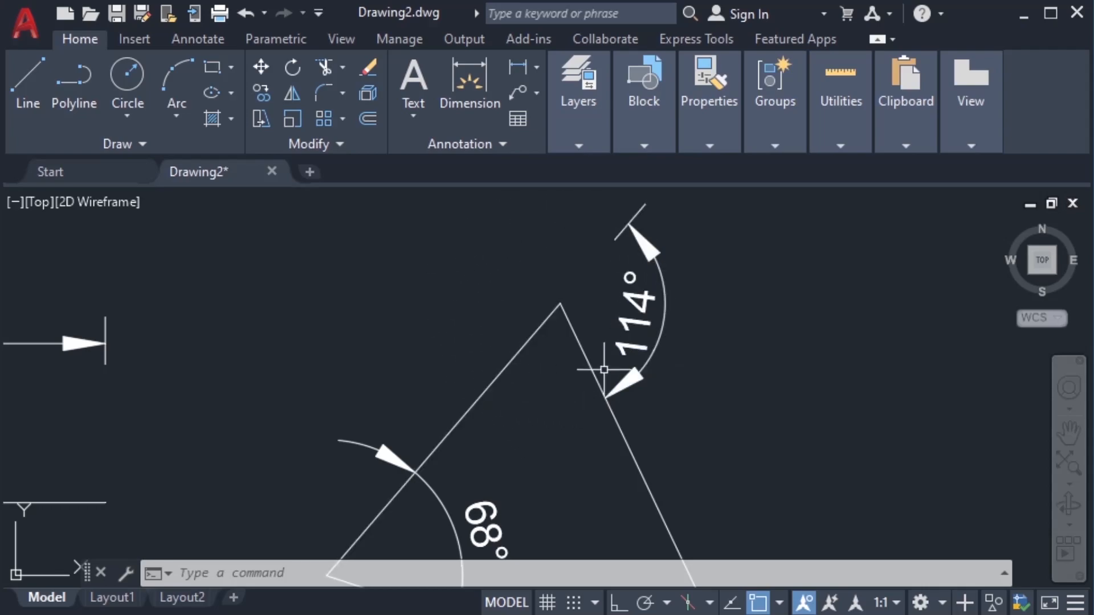
pyautogui.scroll(-1, 726, 411)
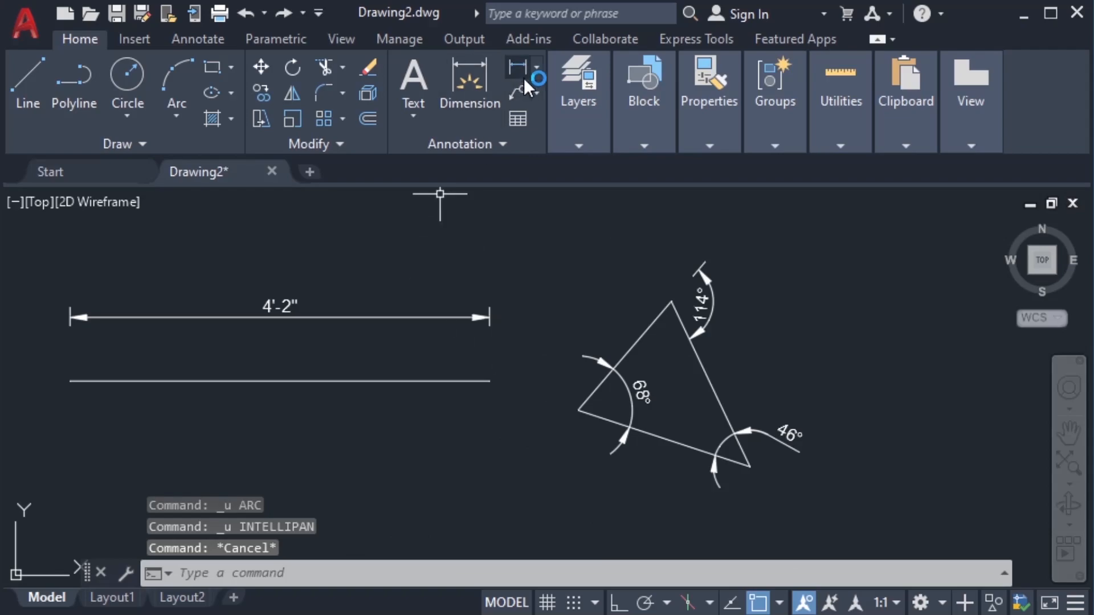
pyautogui.click(536, 67)
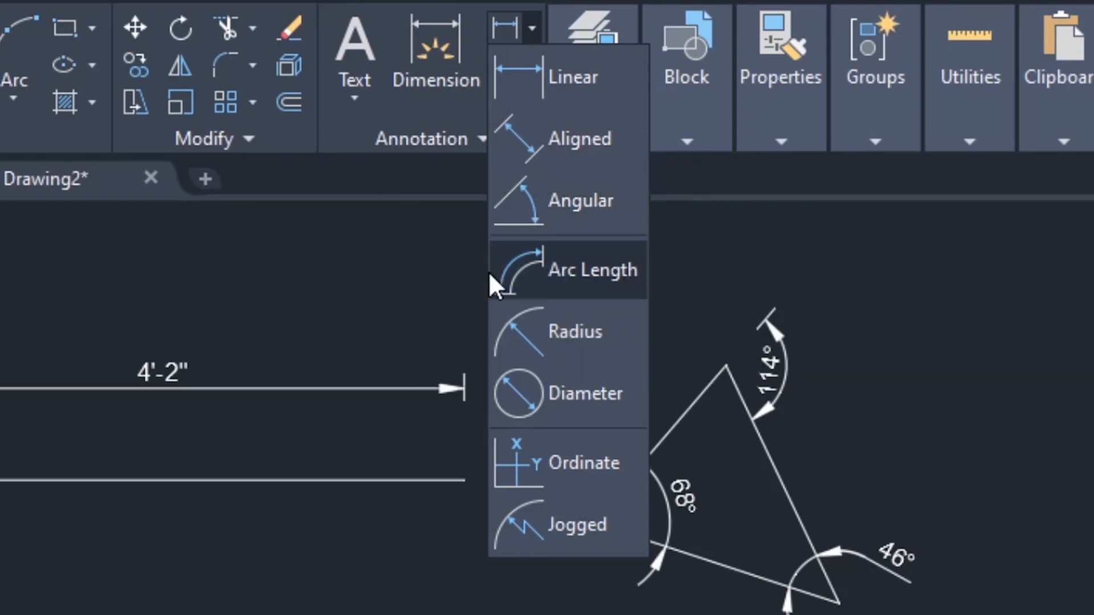
pyautogui.click(878, 288)
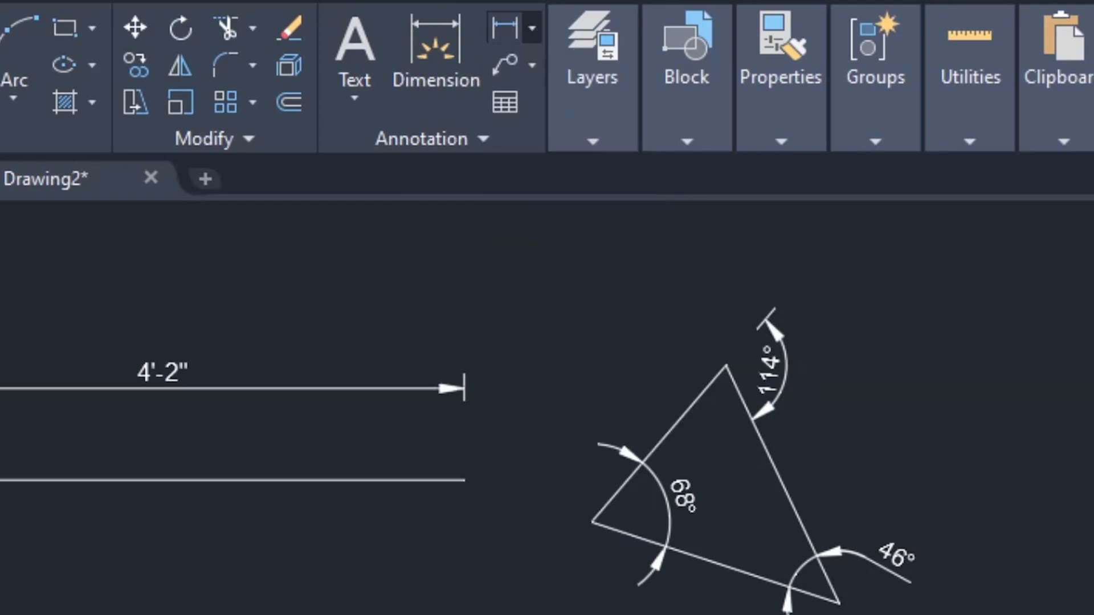
# - Draw an upward-bulging three-point arc in the empty area beside the triangle, its second point about 17.4 units from the start
pyautogui.moveTo(1093, 395); pyautogui.dragTo(816, 394, button='middle')
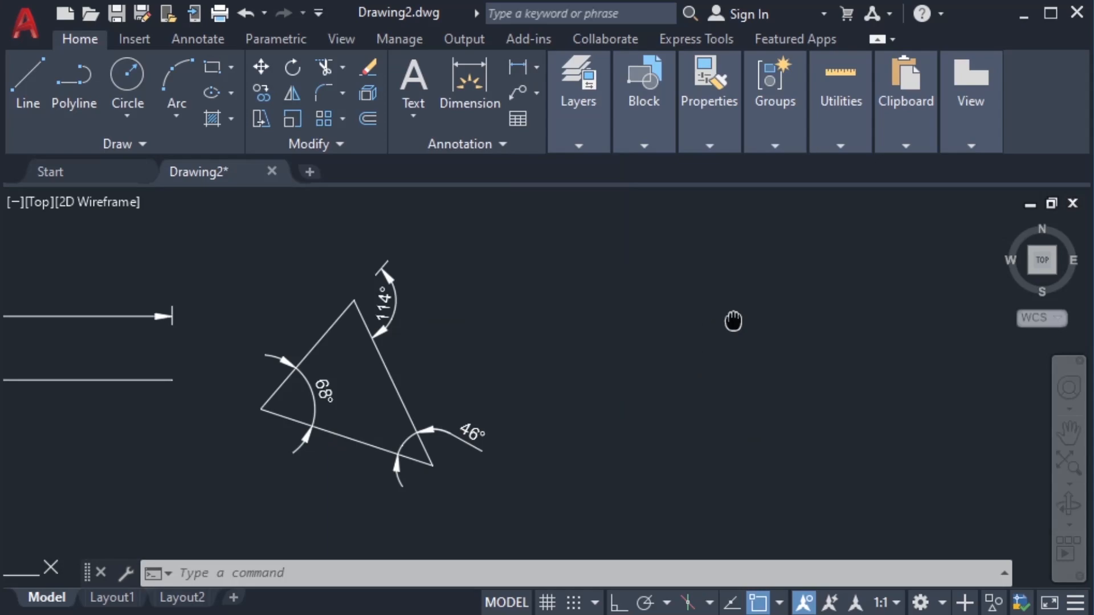
pyautogui.moveTo(733, 321); pyautogui.dragTo(691, 320, button='middle')
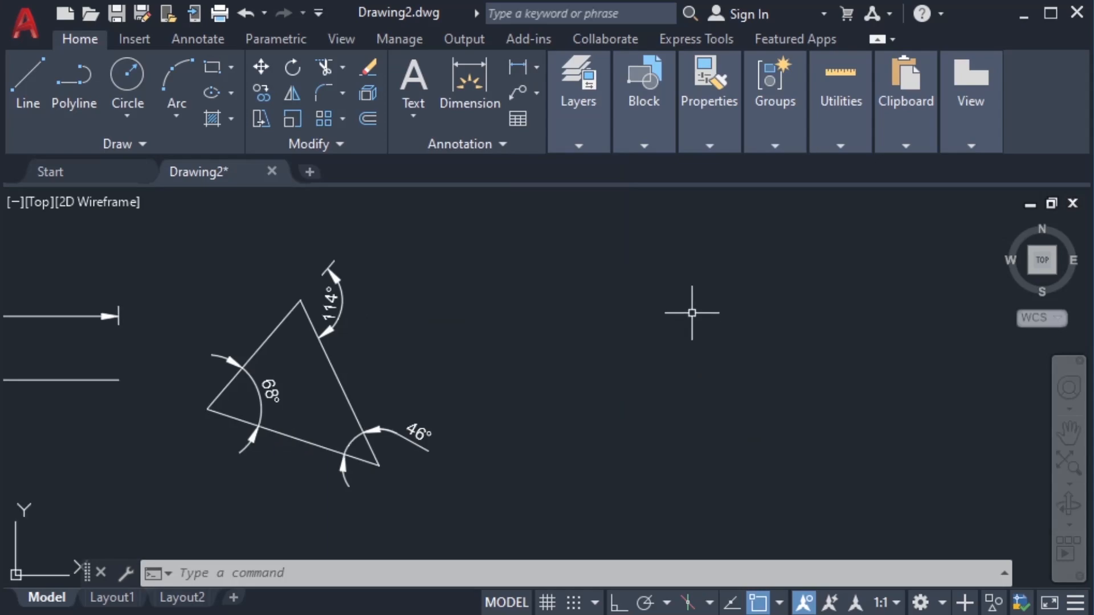
pyautogui.write('a')
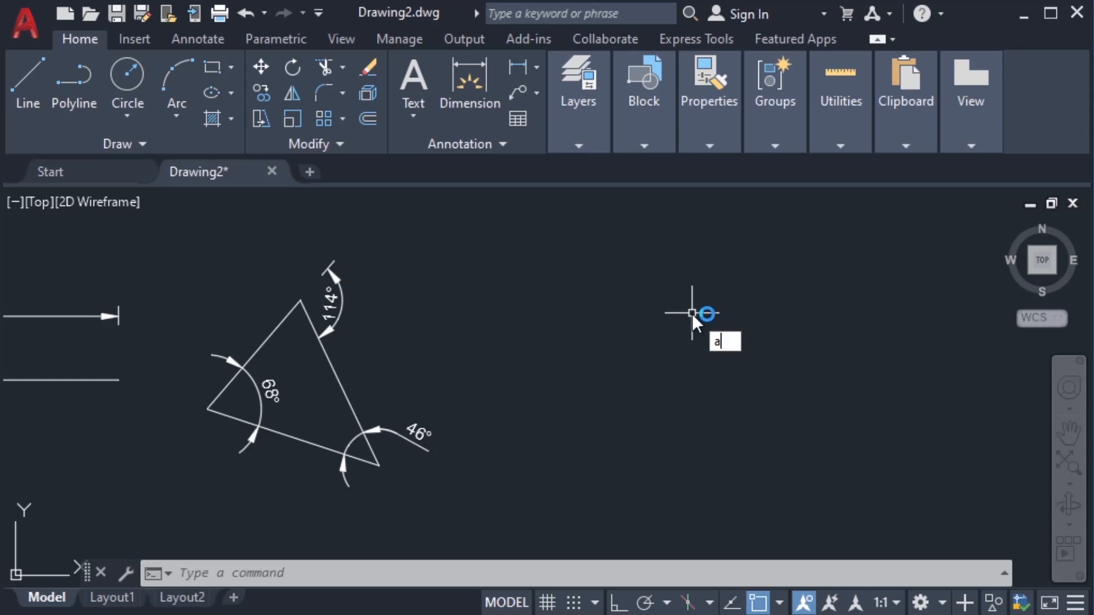
pyautogui.press('Return')
pyautogui.click(575, 410)
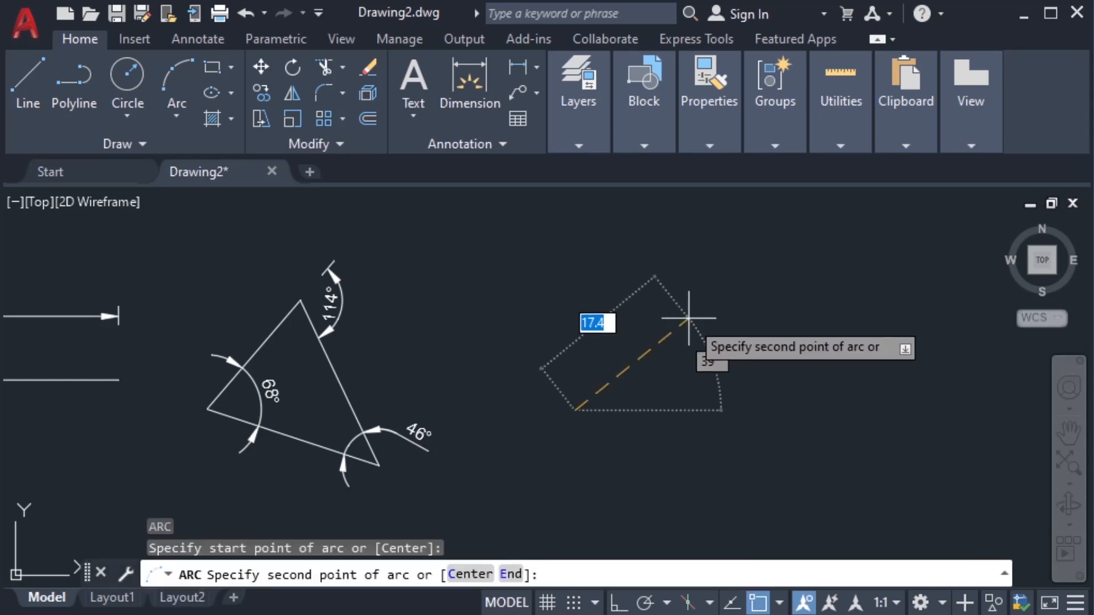
pyautogui.click(688, 319)
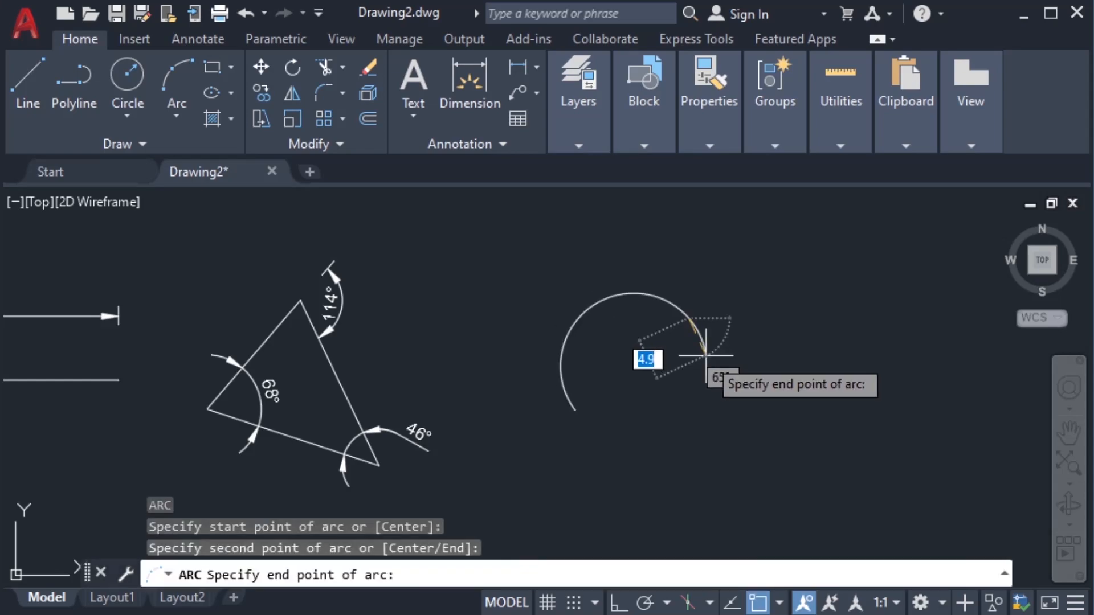
pyautogui.click(776, 342)
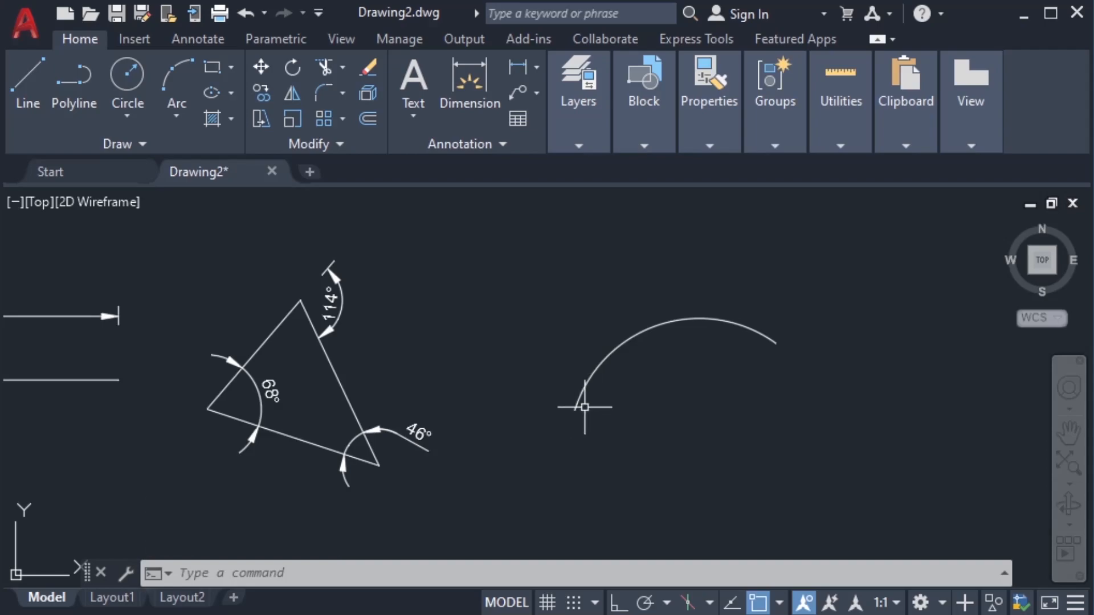
# - Add an arc length dimension to the arc, placing it just outside the curve
pyautogui.click(535, 68)
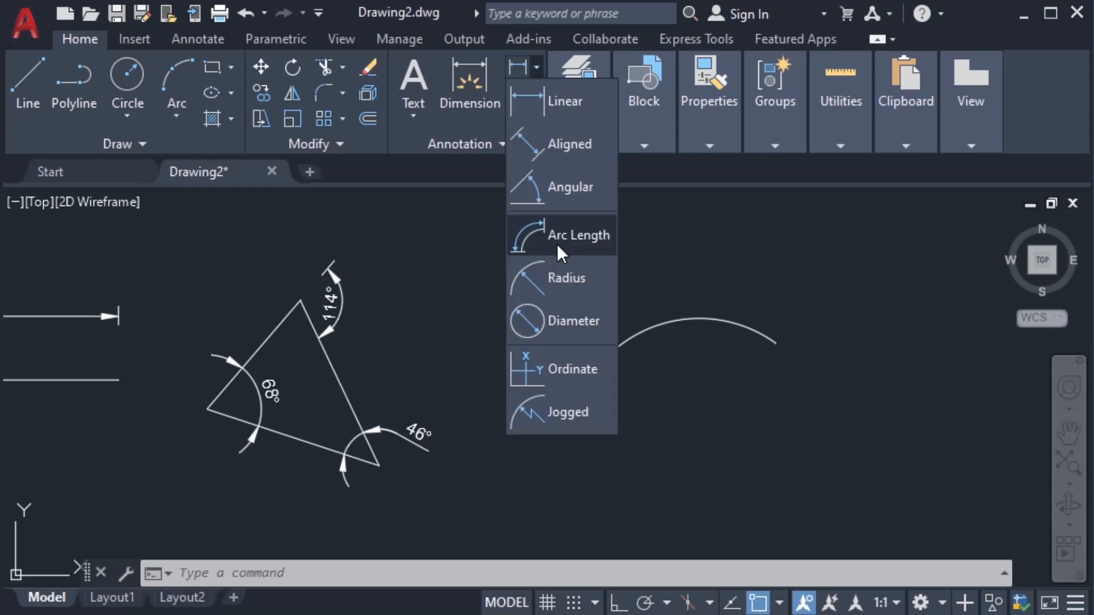
pyautogui.click(726, 502)
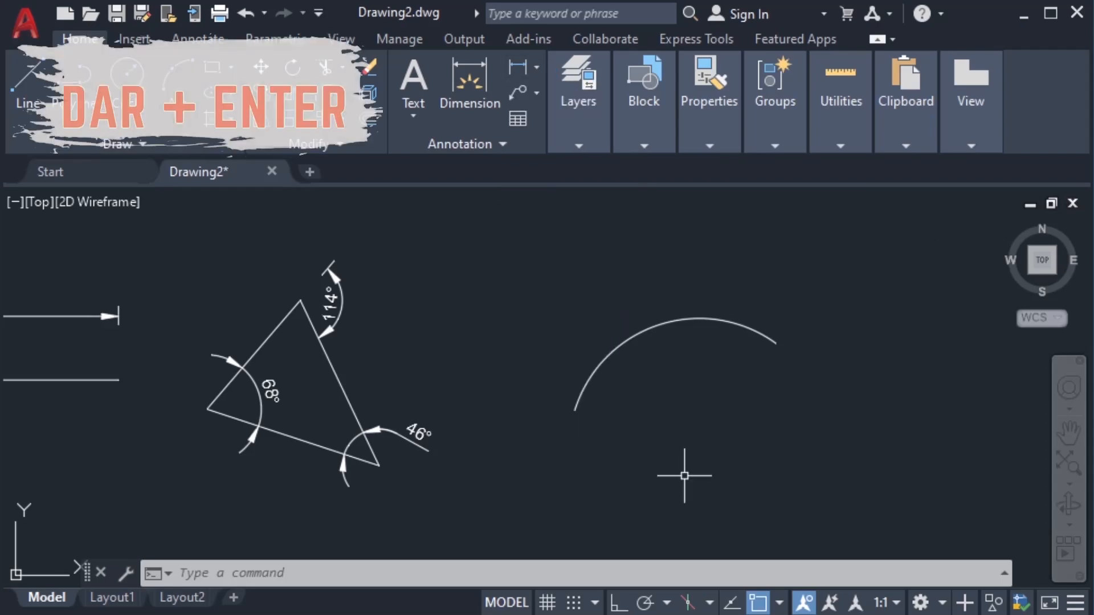
pyautogui.write('dar')
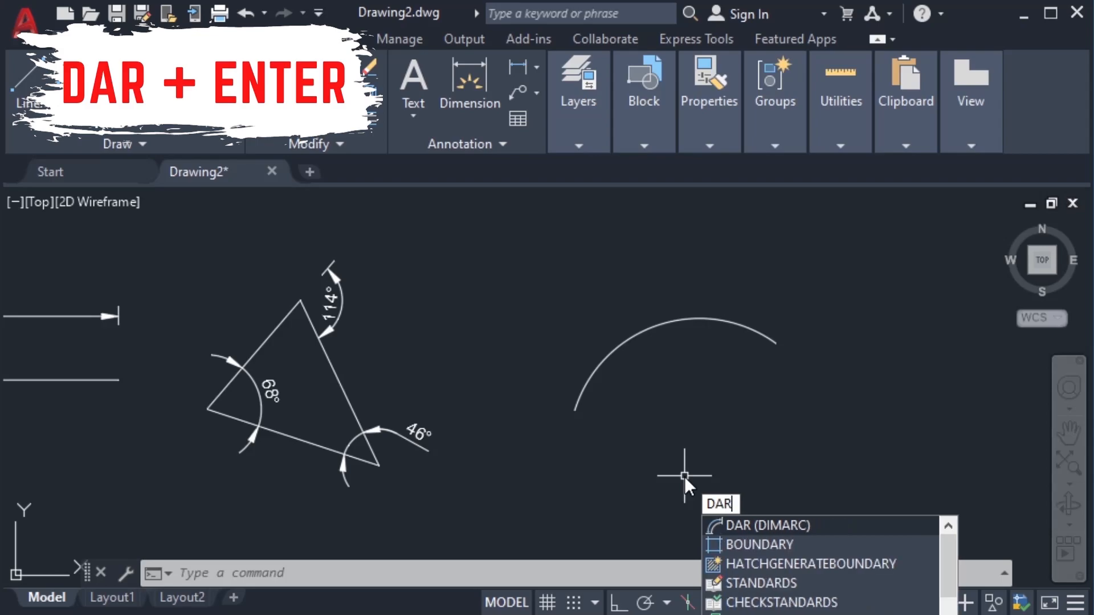
pyautogui.press('Return')
pyautogui.click(594, 368)
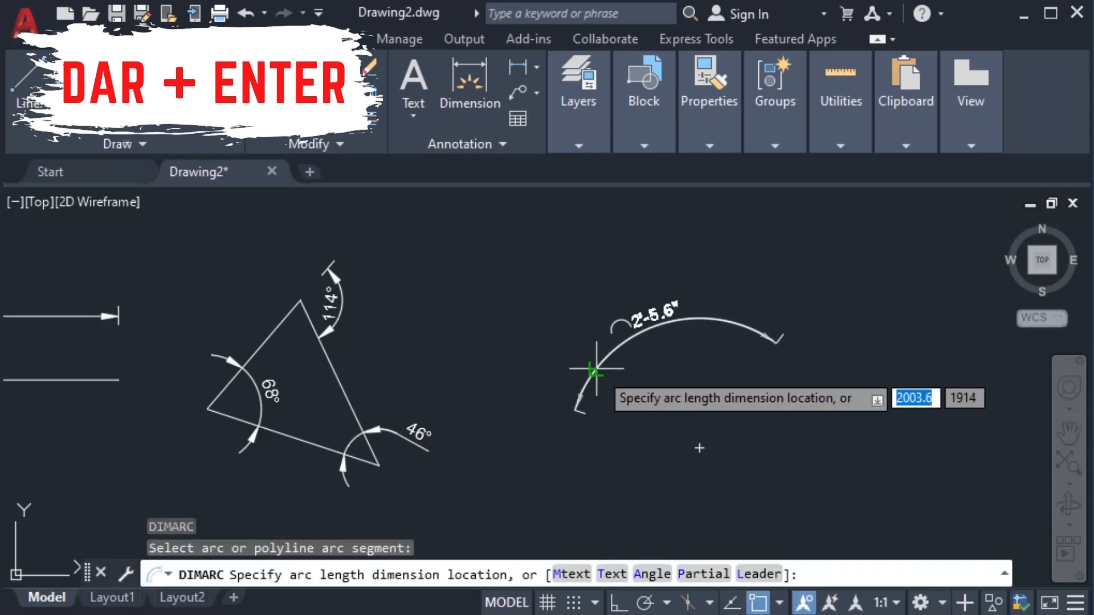
pyautogui.click(584, 334)
pyautogui.scroll(4, 661, 291)
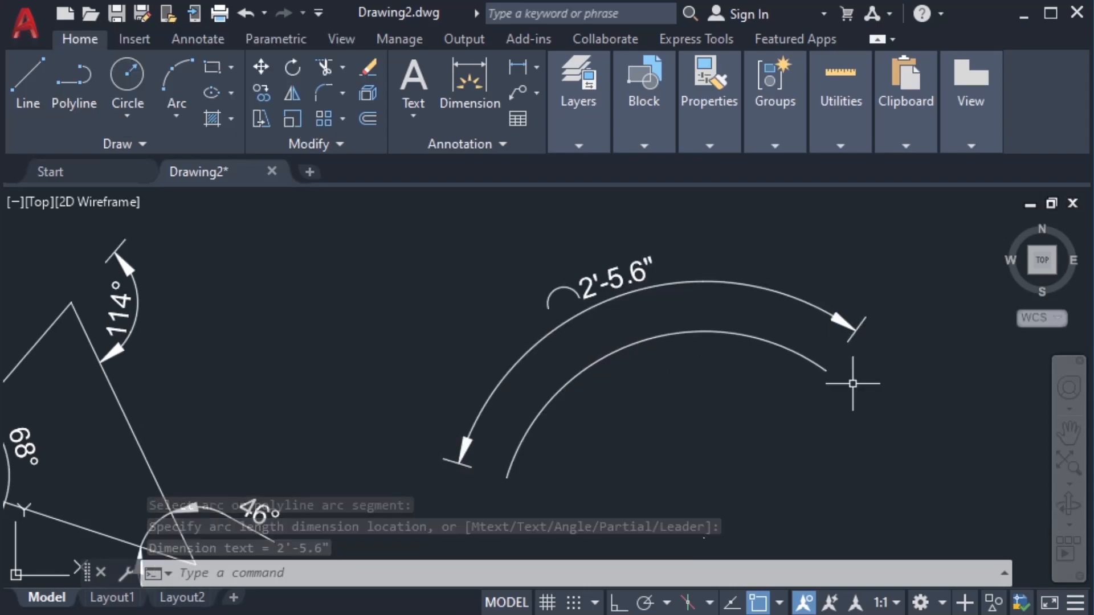
# - Draw a circle with a radius of about 1'-8.6" in the empty area beyond the dimensioned arc
pyautogui.scroll(-5, 853, 384)
pyautogui.moveTo(883, 381)
pyautogui.mouseDown(button='middle')
pyautogui.moveTo(739, 392)
pyautogui.moveTo(647, 383)
pyautogui.mouseUp(button='middle')
pyautogui.press('Escape')
pyautogui.write('c')
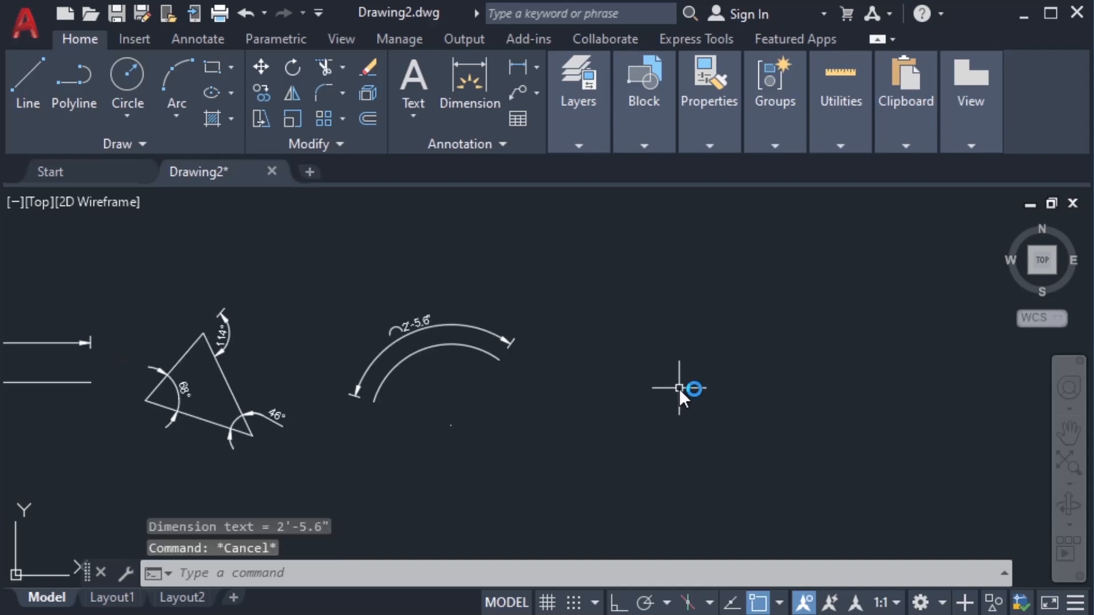
pyautogui.press('Return')
pyautogui.click(680, 386)
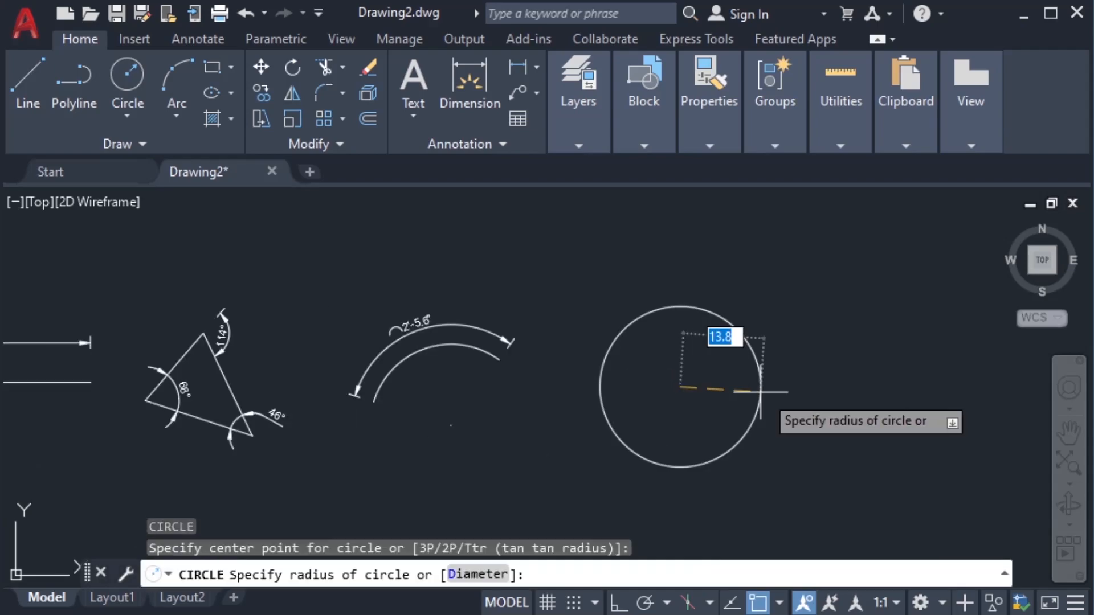
pyautogui.click(788, 396)
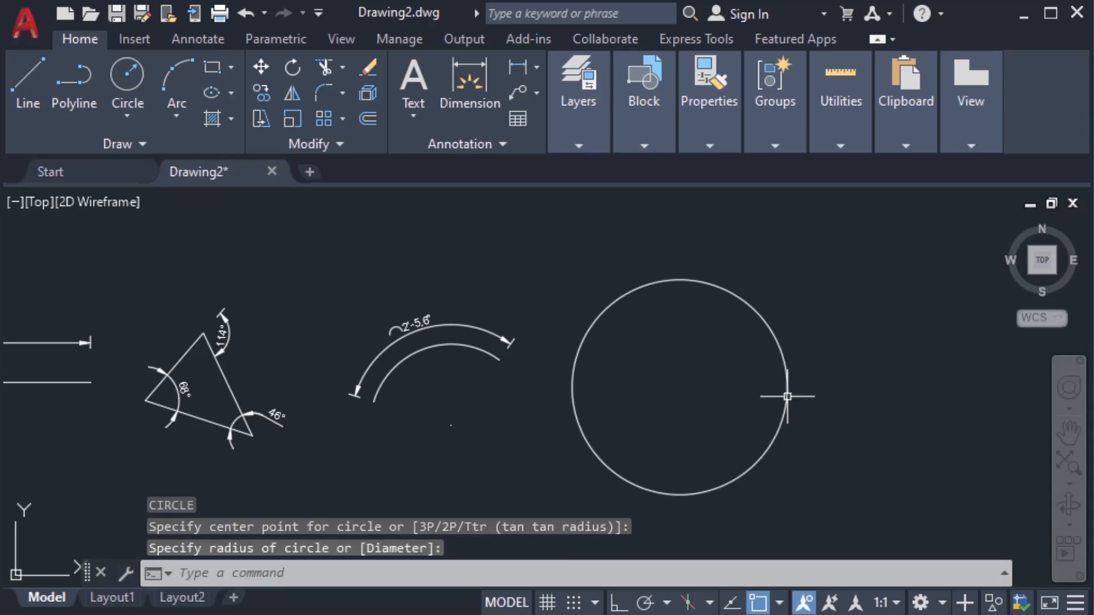
pyautogui.scroll(-1, 787, 393)
pyautogui.scroll(1, 774, 400)
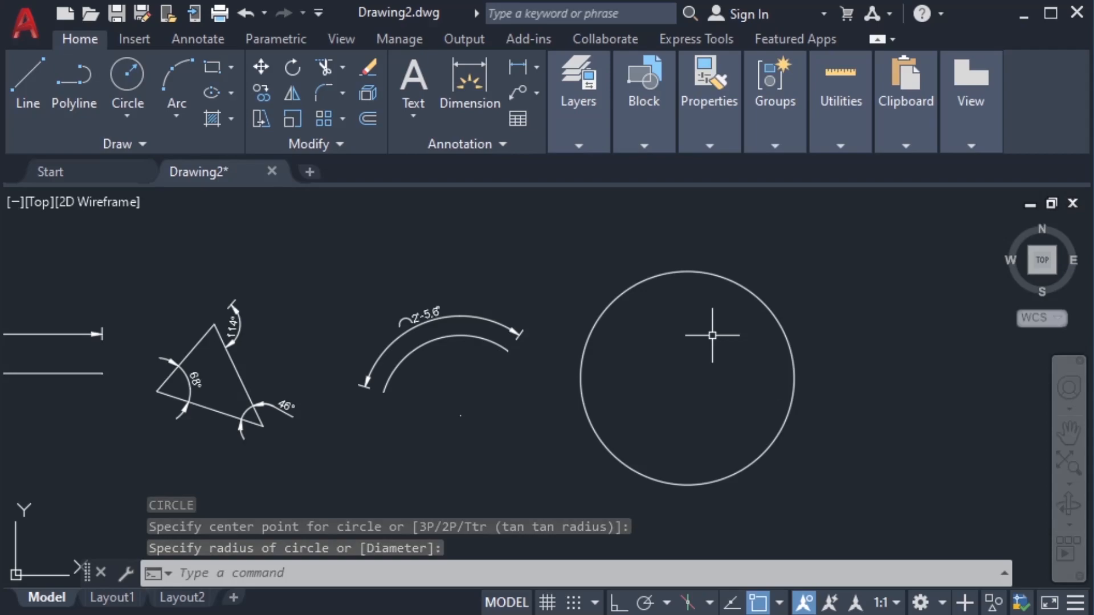
# - Add a radius dimension to the circle, placing its text outside the circle on the side facing the arc
pyautogui.click(536, 67)
pyautogui.click(536, 67)
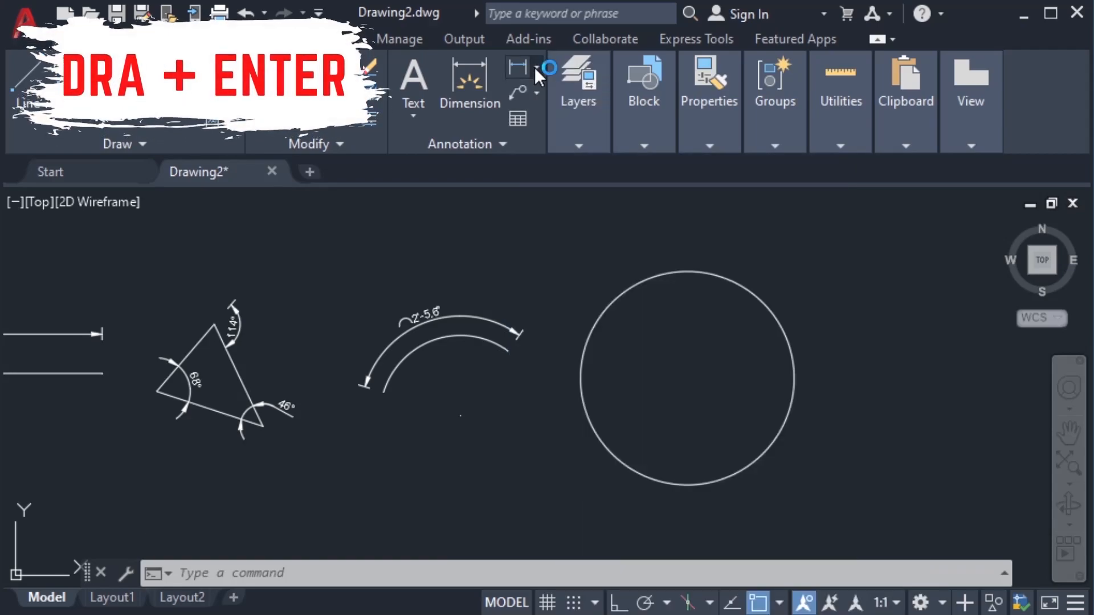
pyautogui.click(536, 67)
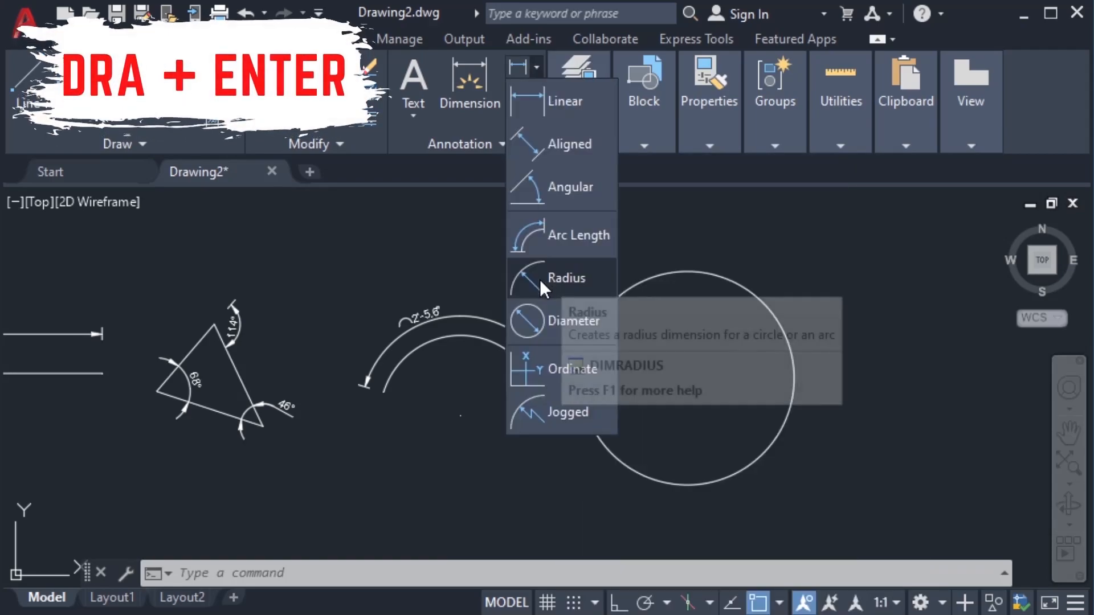
pyautogui.click(539, 279)
pyautogui.write('dra')
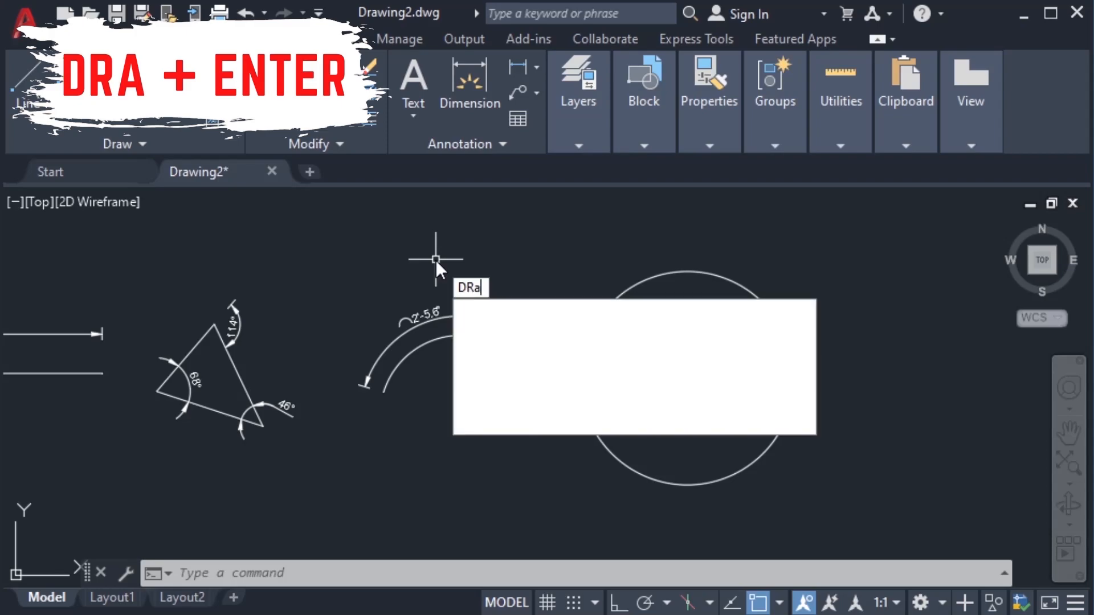
pyautogui.press('Return')
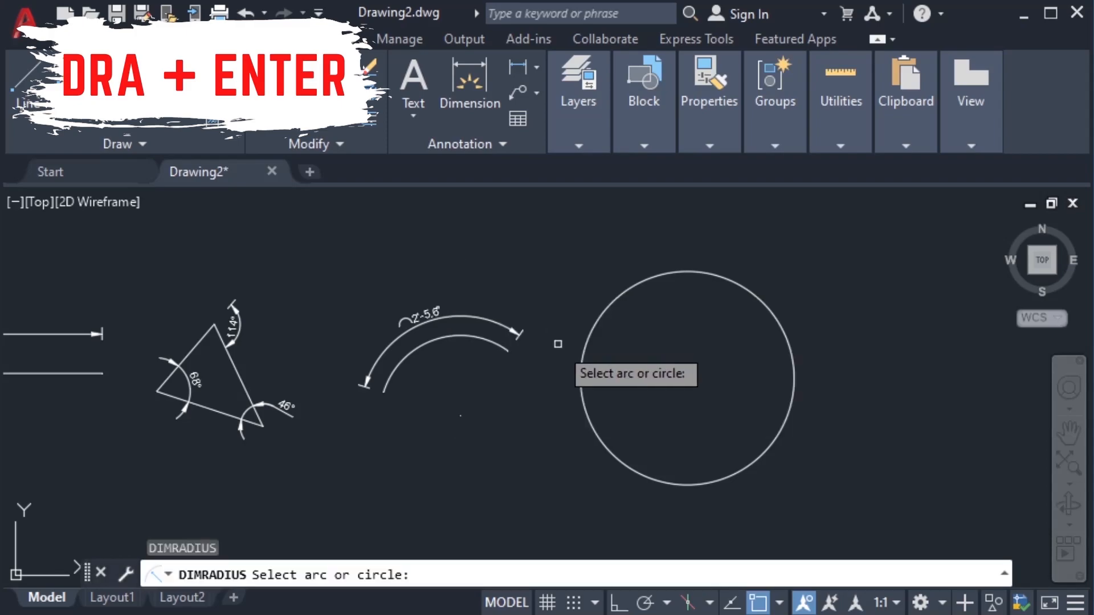
pyautogui.click(582, 356)
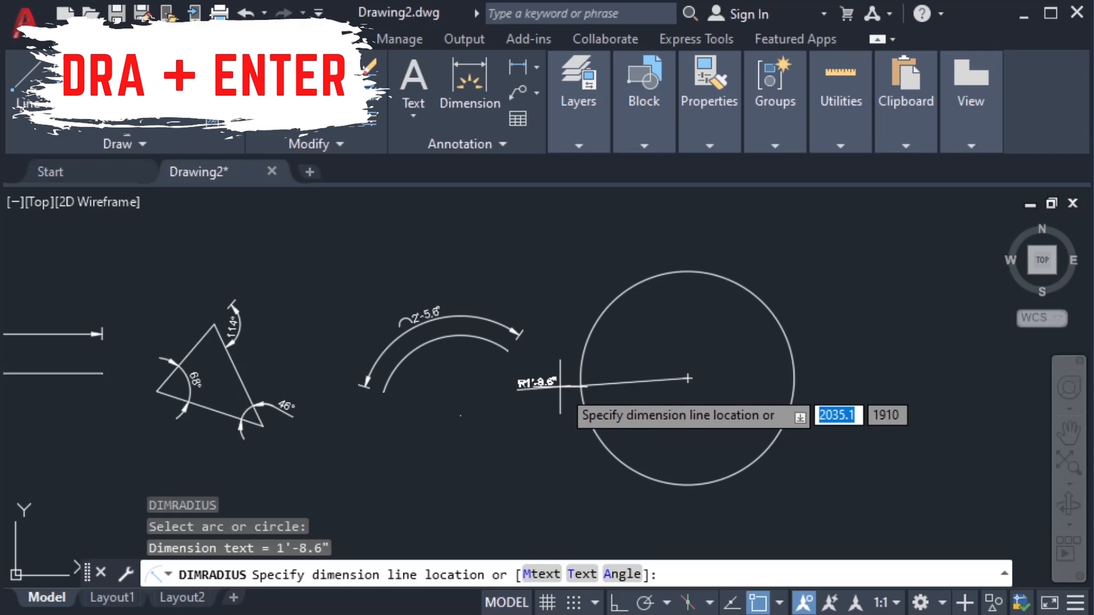
pyautogui.click(560, 388)
pyautogui.scroll(2, 564, 402)
pyautogui.scroll(2, 622, 392)
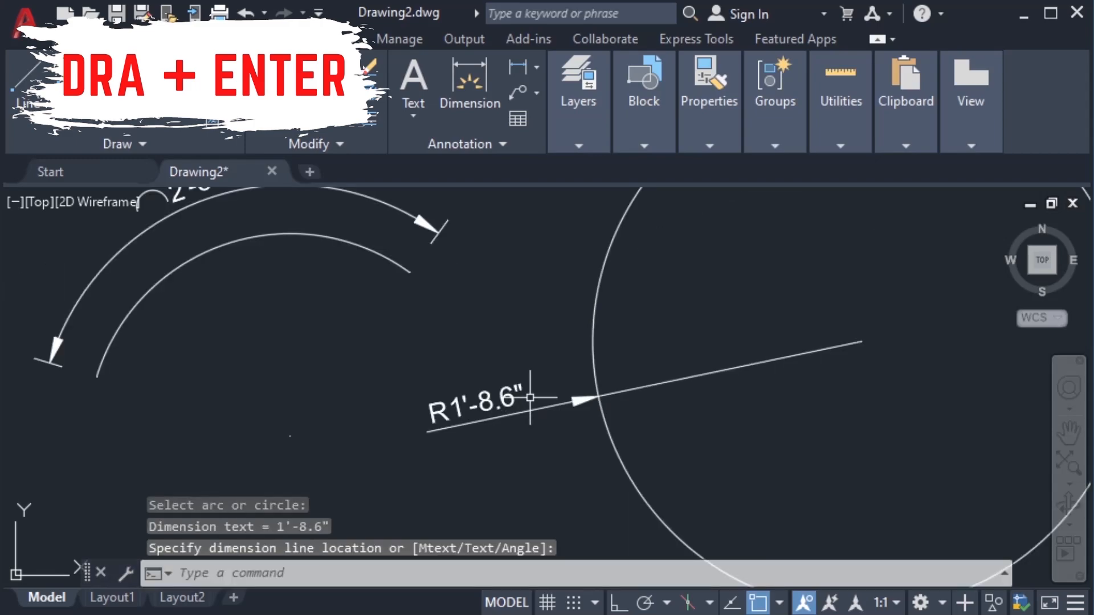
# - Add a diameter dimension to the circle, placing its text outside the circle's lower edge, away from the arc
pyautogui.scroll(-4, 519, 399)
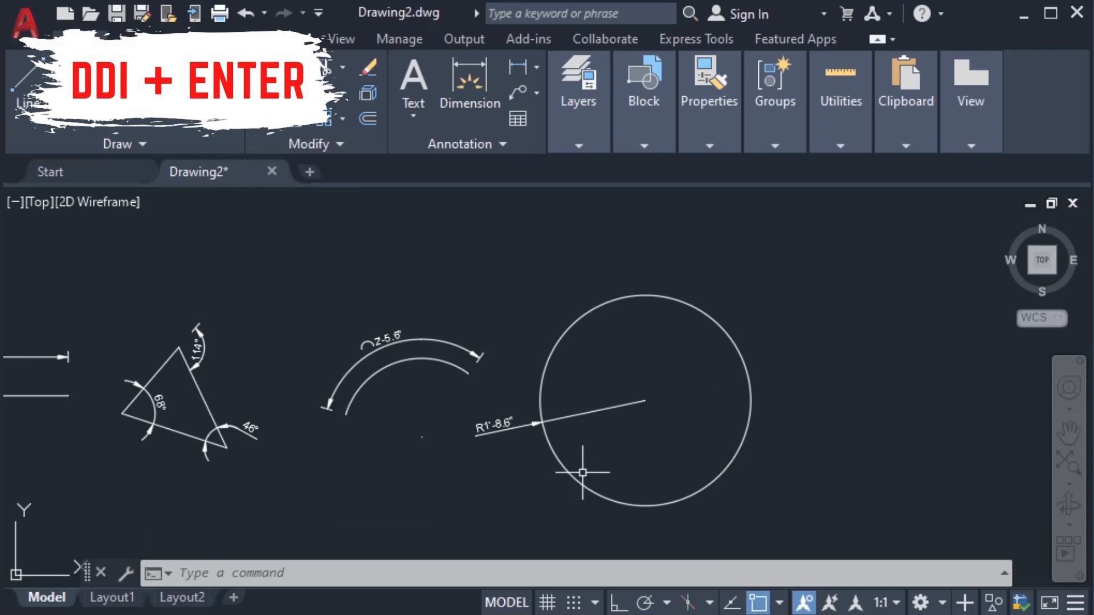
pyautogui.write('d')
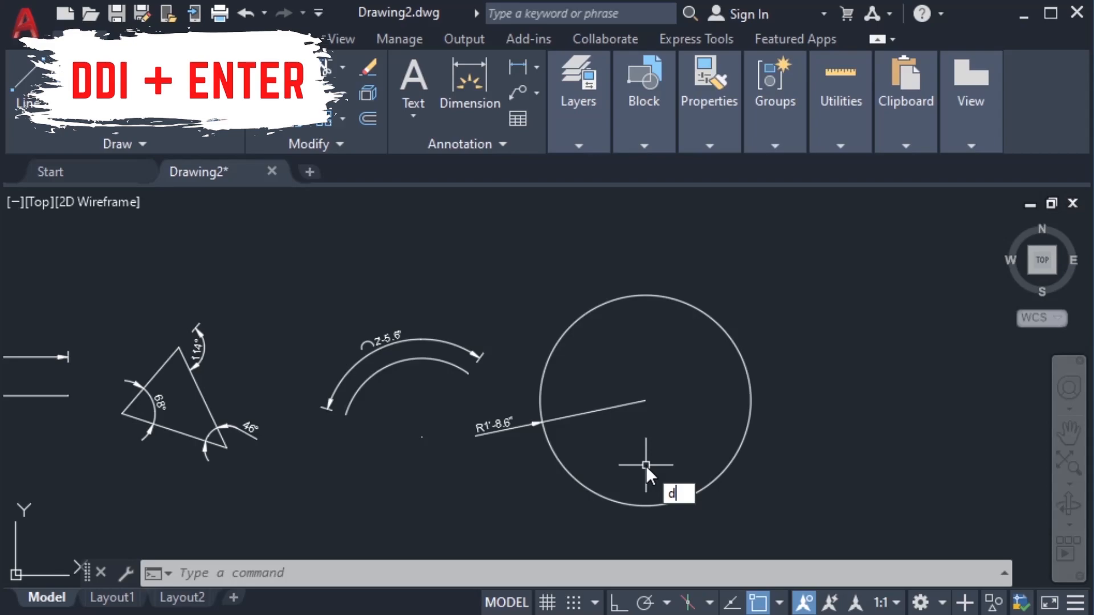
pyautogui.write('di')
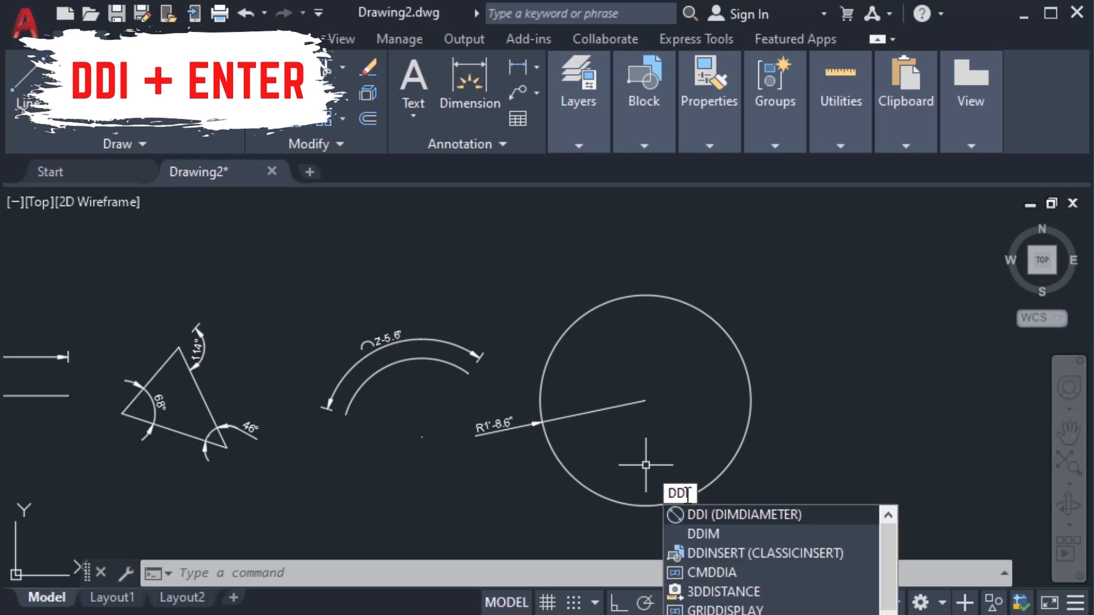
pyautogui.press('Return')
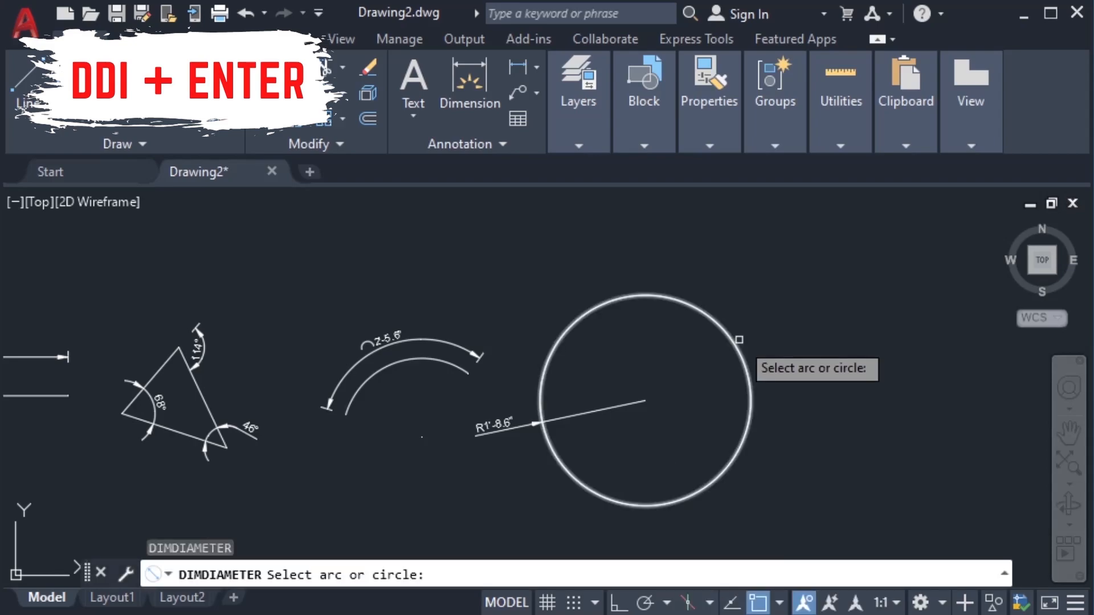
pyautogui.click(739, 339)
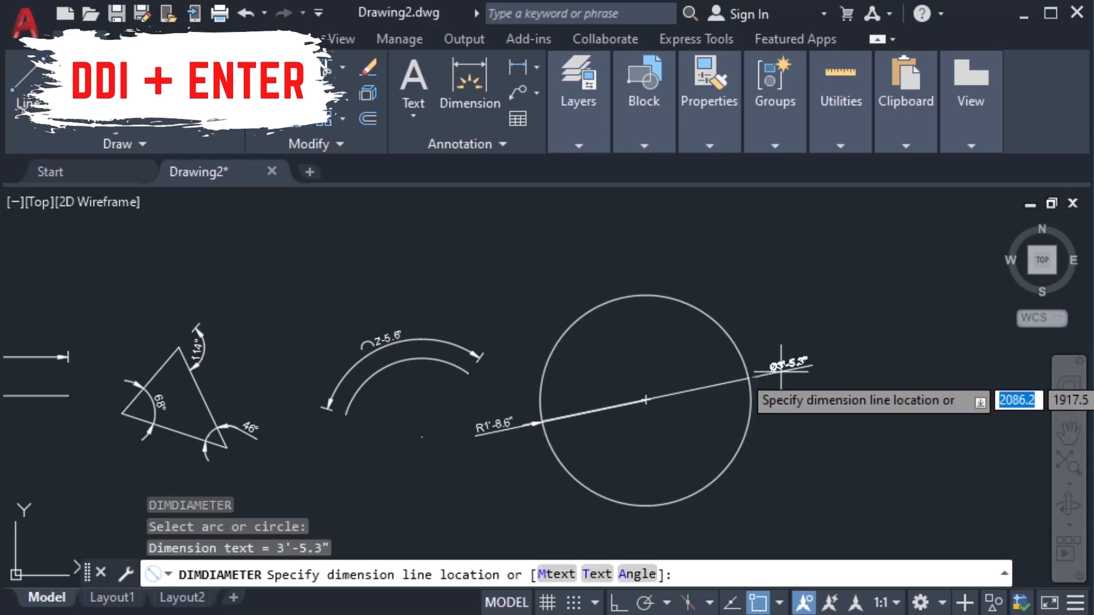
pyautogui.click(772, 518)
pyautogui.scroll(4, 773, 518)
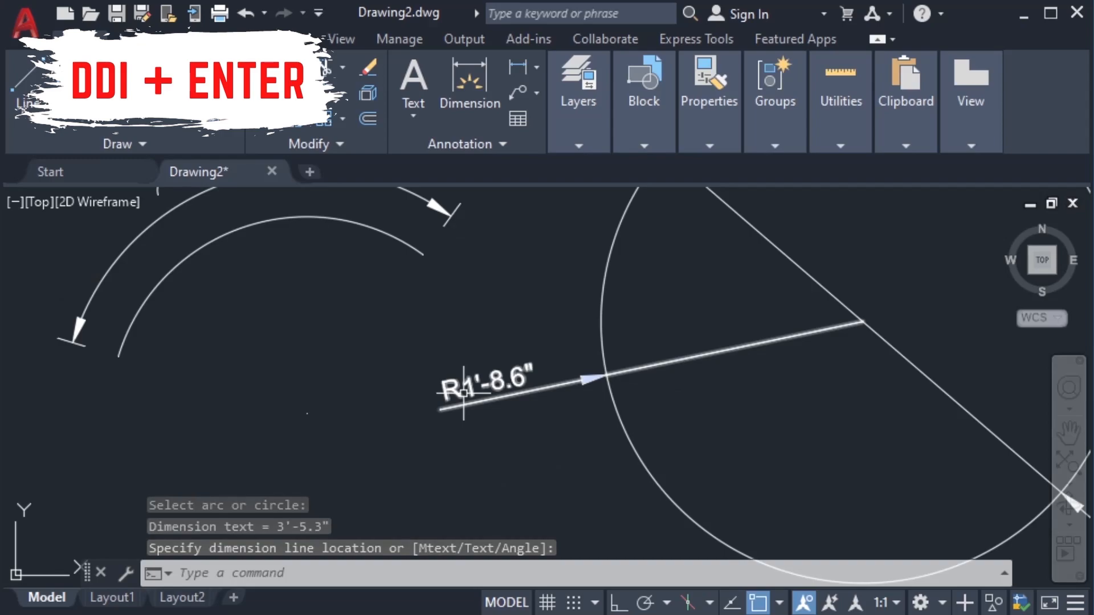
pyautogui.click(464, 392)
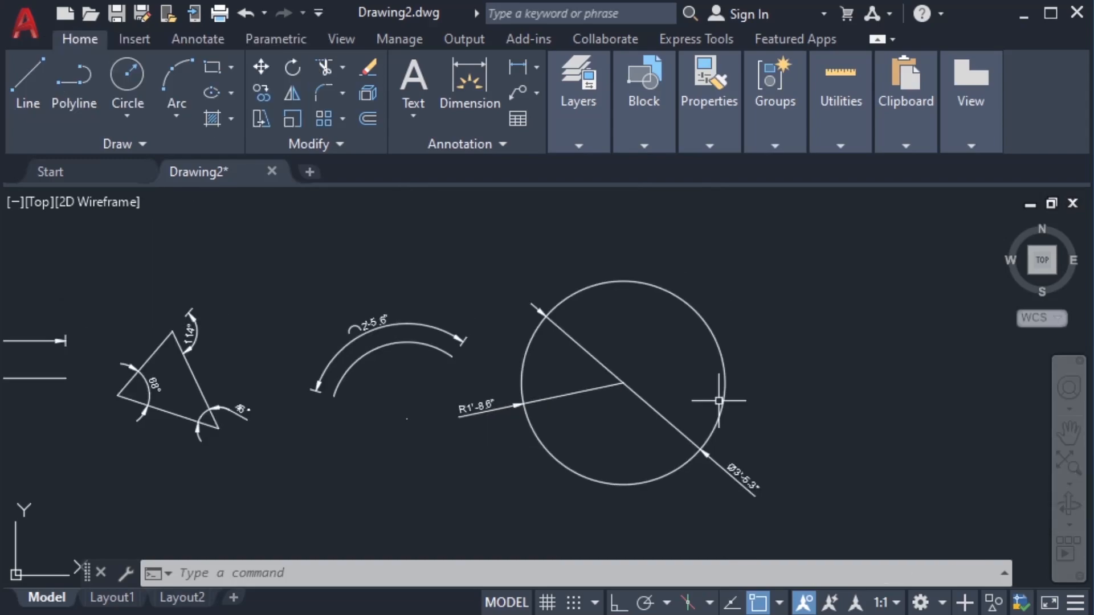
pyautogui.click(535, 67)
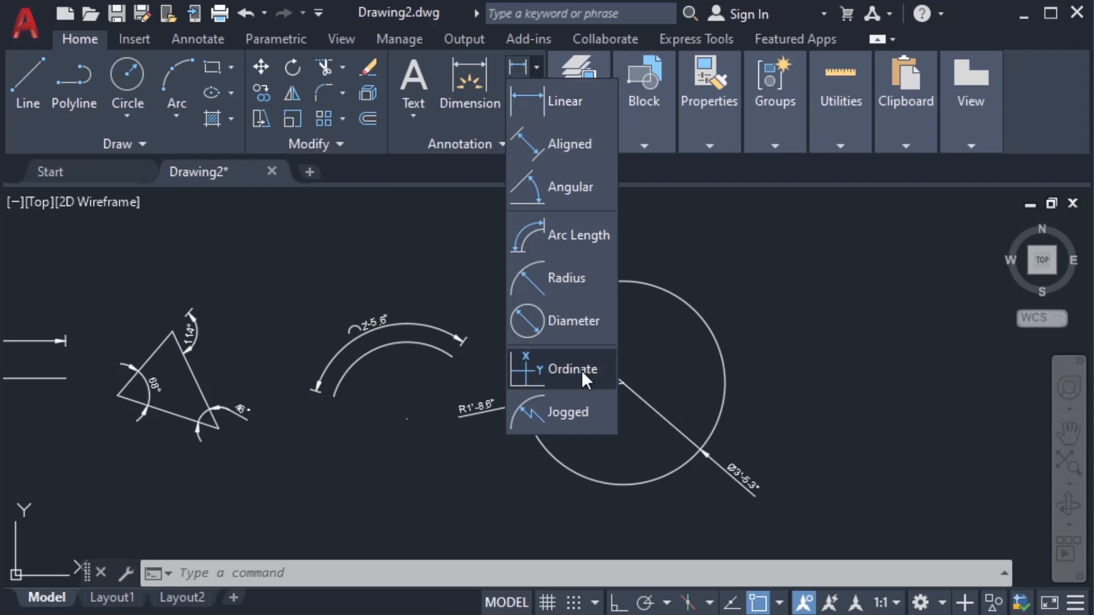
pyautogui.click(569, 427)
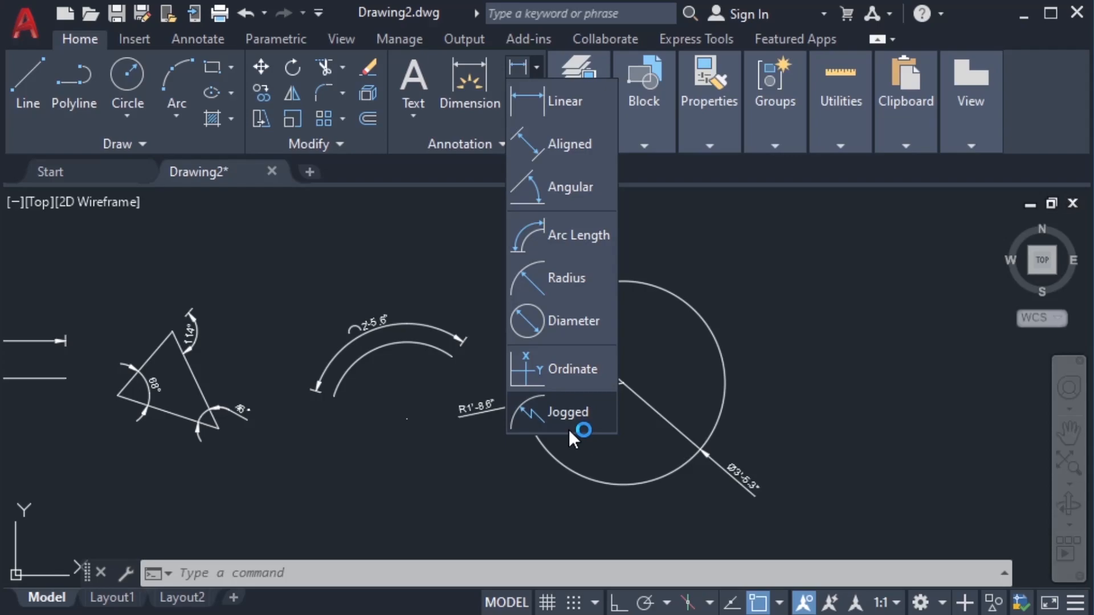
pyautogui.moveTo(352, 434); pyautogui.dragTo(573, 417, button='middle')
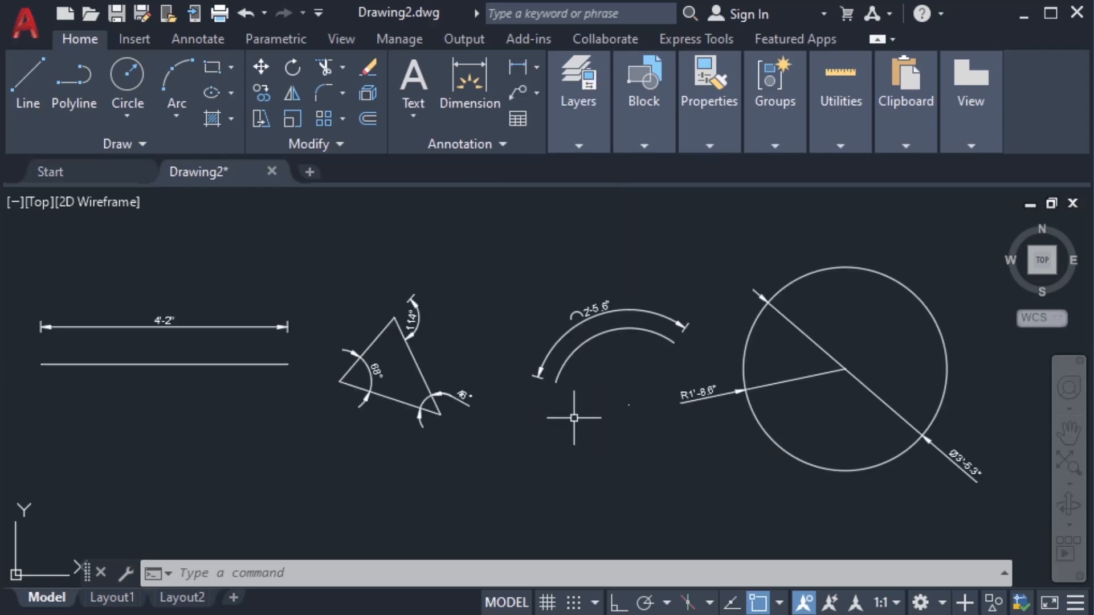